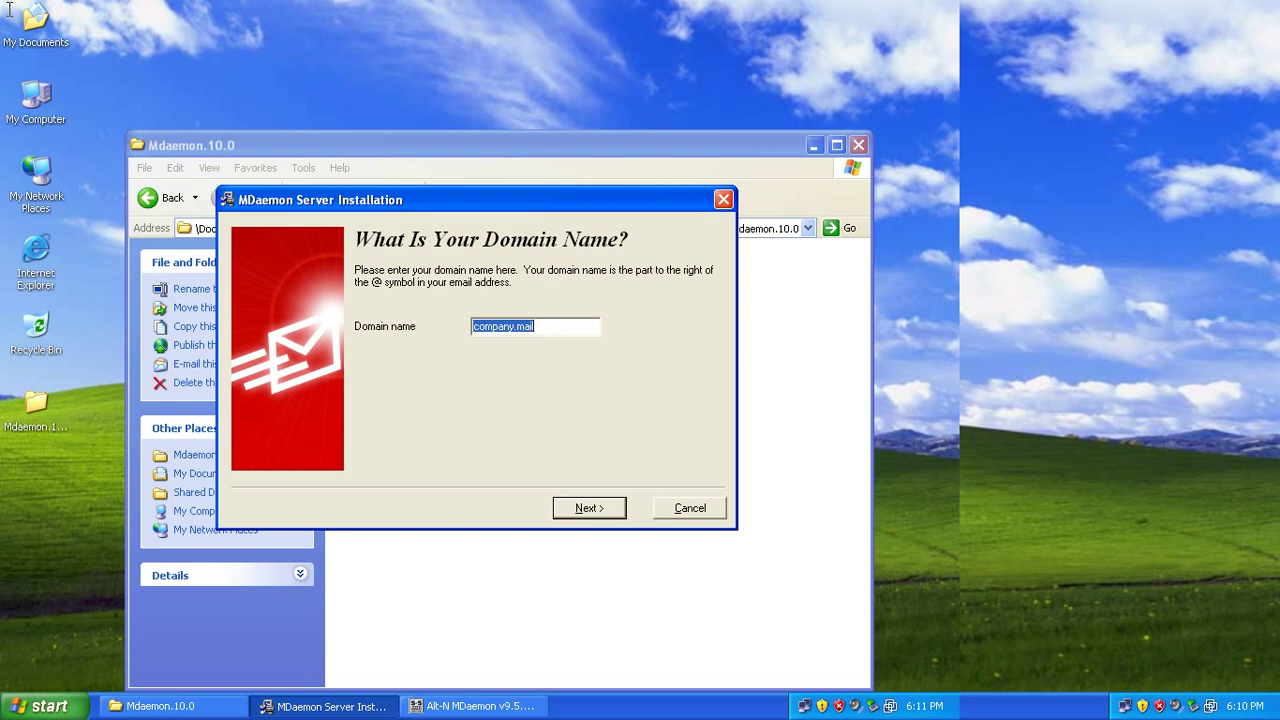
Enter vithya168.com in place of company.mail as the server's domain name.
type("vithya168.com")
Create the first account with full name and mailbox 'admin' and a password.
key("Return")
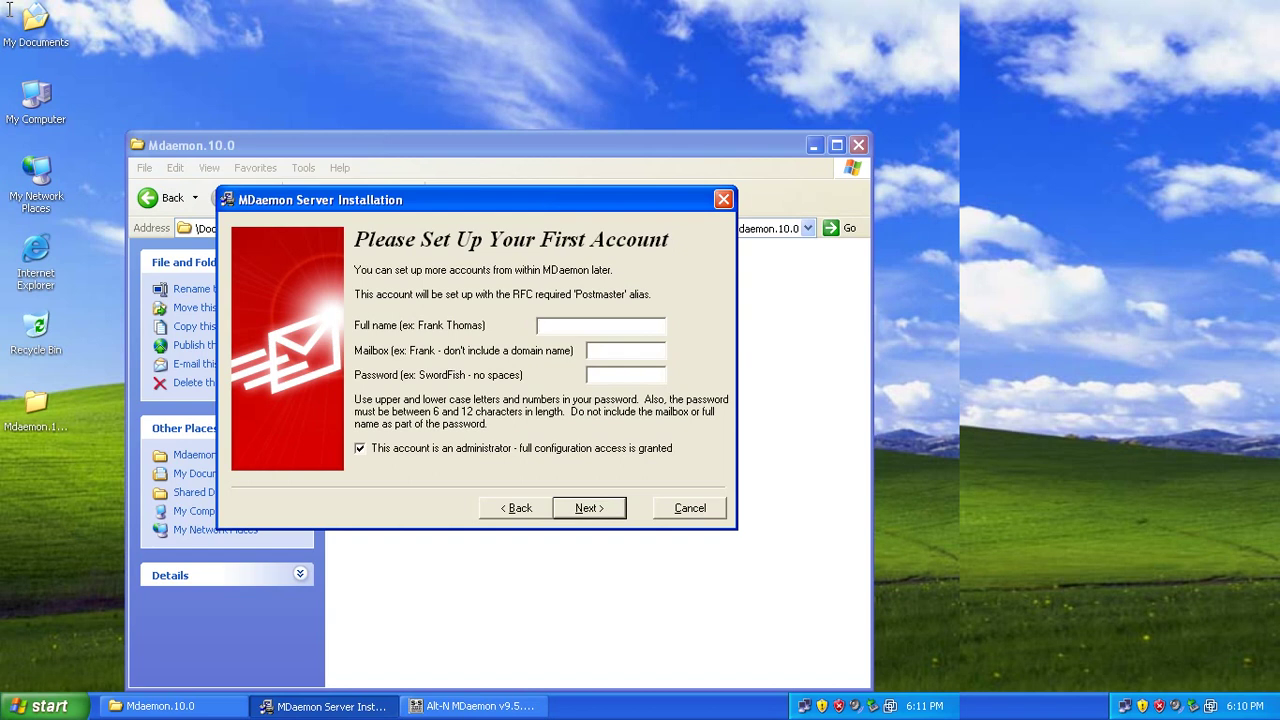
type("adminadmin")
key("Tab")
type("******")
key("BackSpace")
key("BackSpace")
key("BackSpace")
key("BackSpace")
key("BackSpace")
key("BackSpace")
type("******")
key("Return")
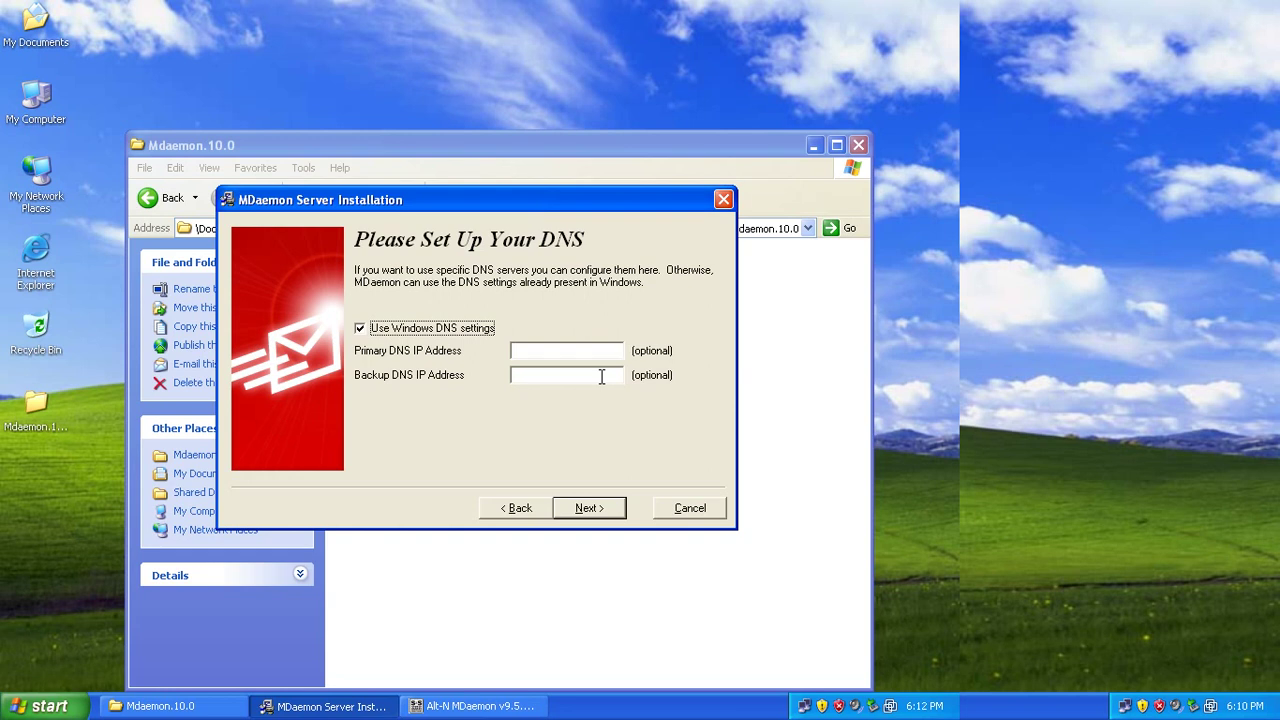
Enter 203.217.168.36 as both the primary and backup DNS address.
key("alt+b")
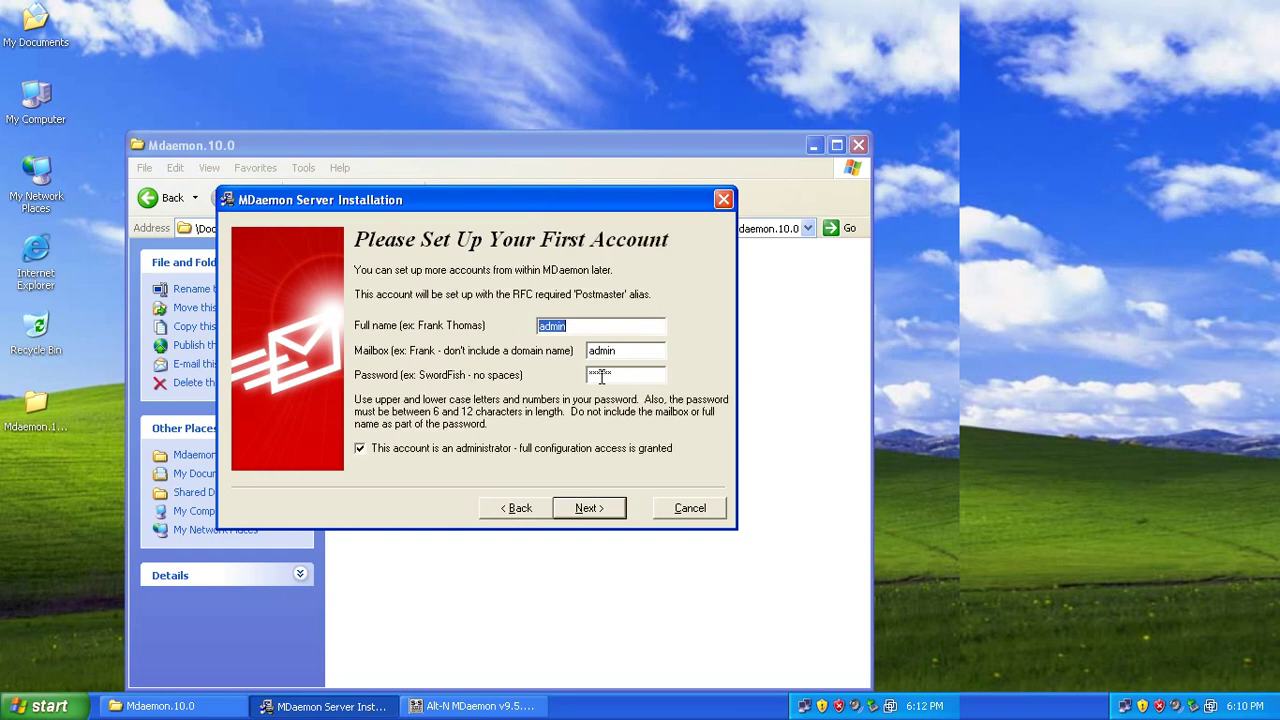
key("Return")
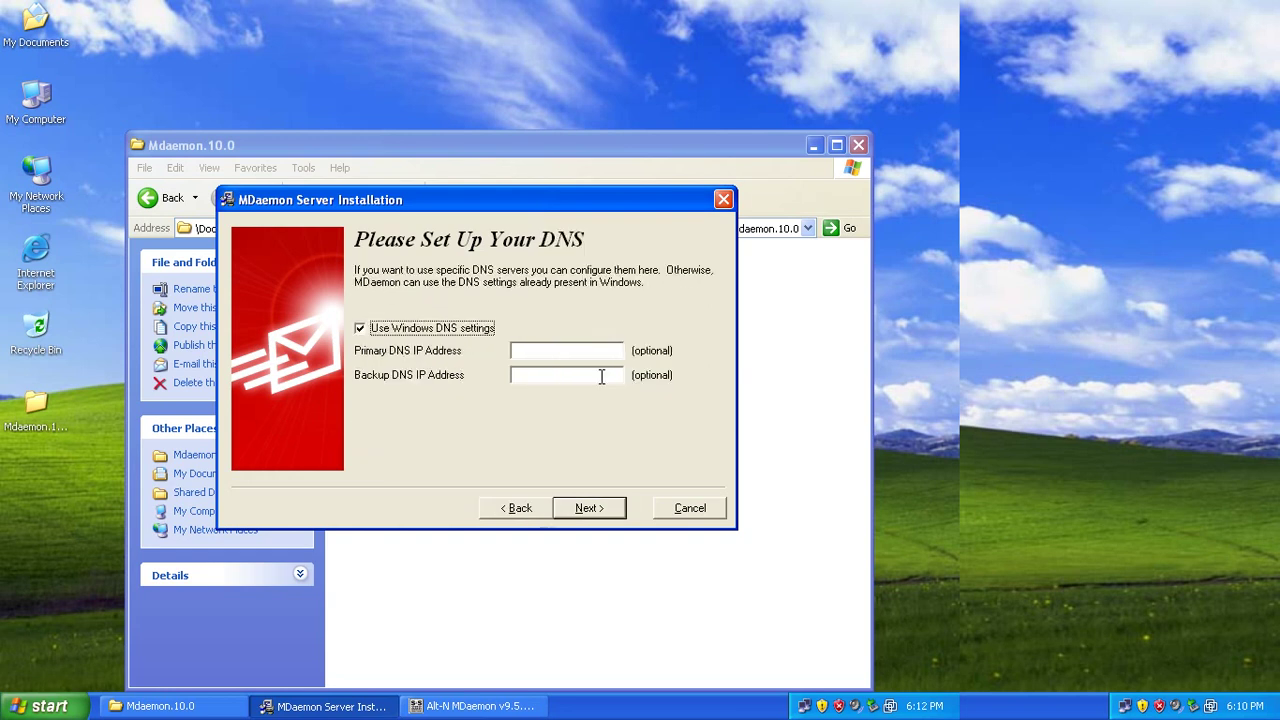
key("Tab")
type("203.1")
type("27")
type(".1")
type("68")
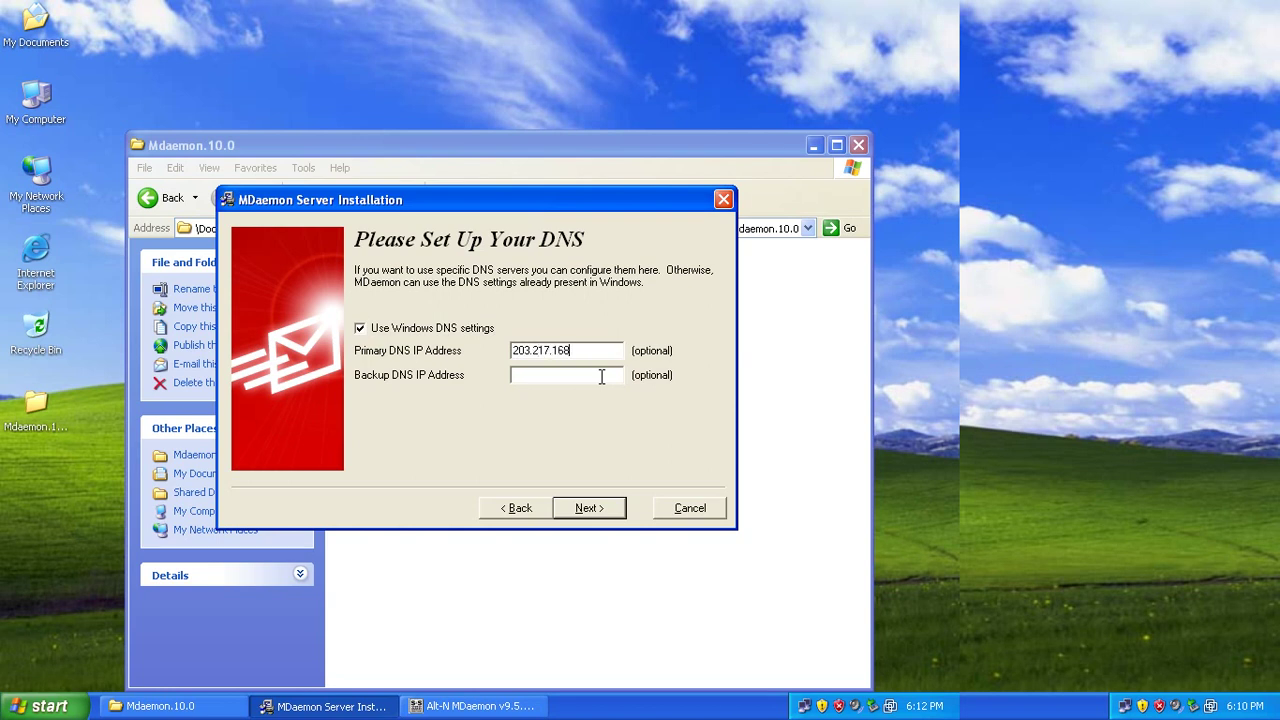
type(".27")
key("BackSpace")
key("BackSpace")
type("36")
double_click(521, 349)
key("ctrl+c")
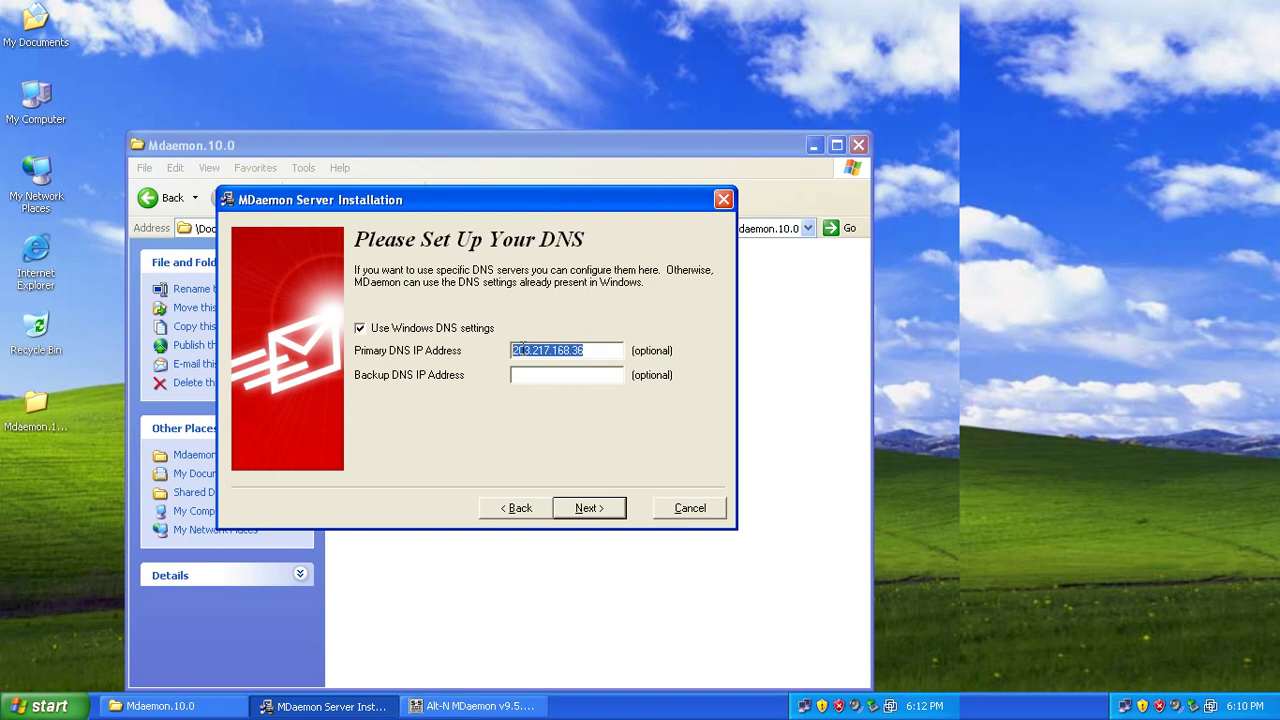
key("Tab")
key("ctrl+v")
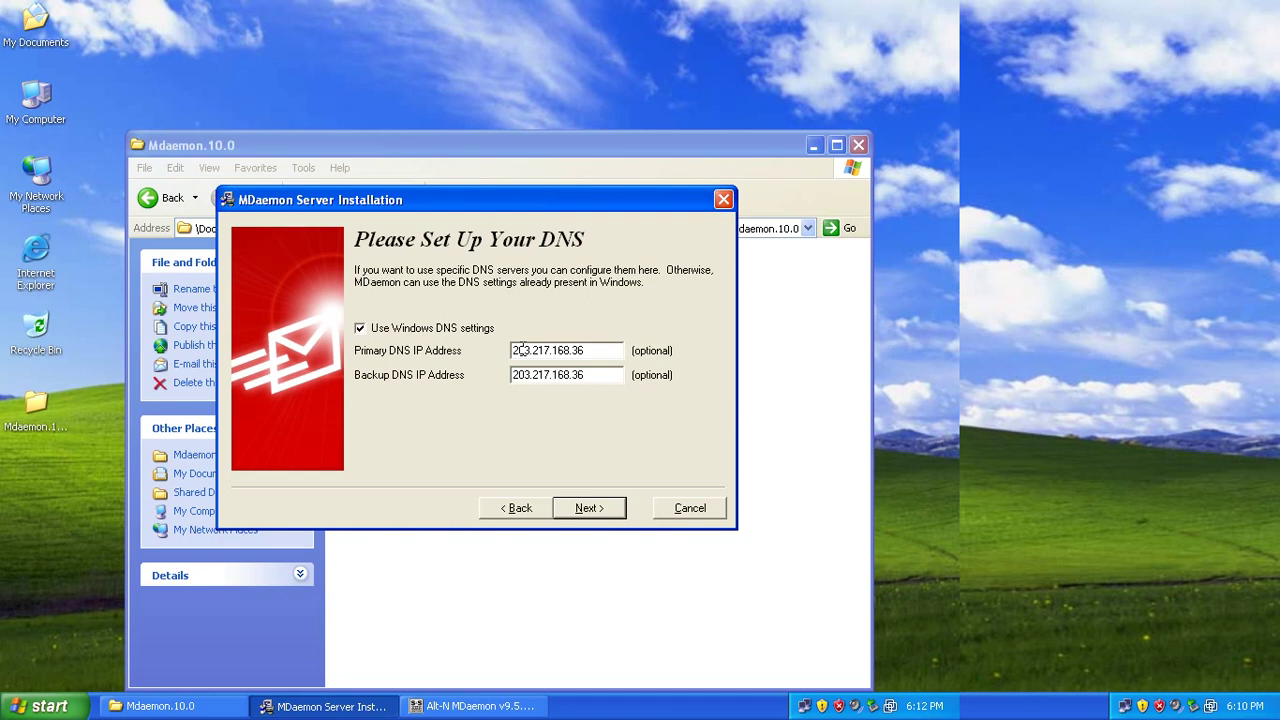
Keep the auto-starting service and finish setup with Start MDaemon unchecked.
key("Return")
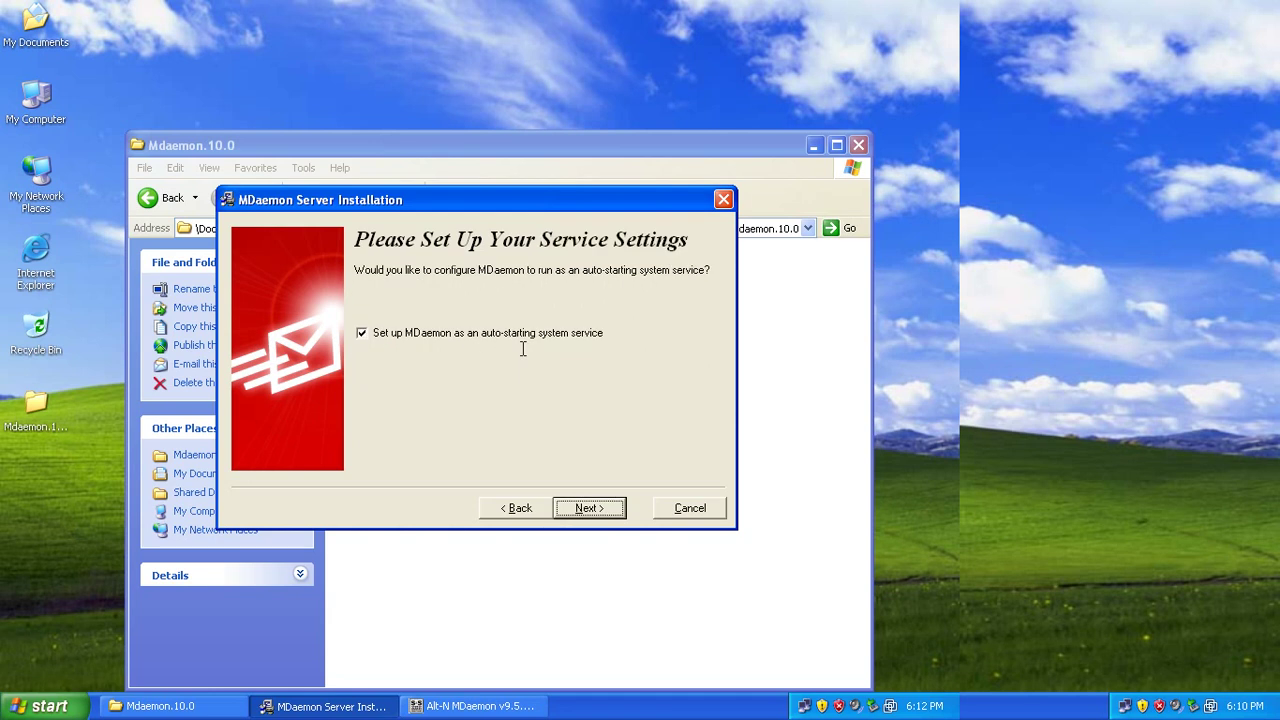
key("Return")
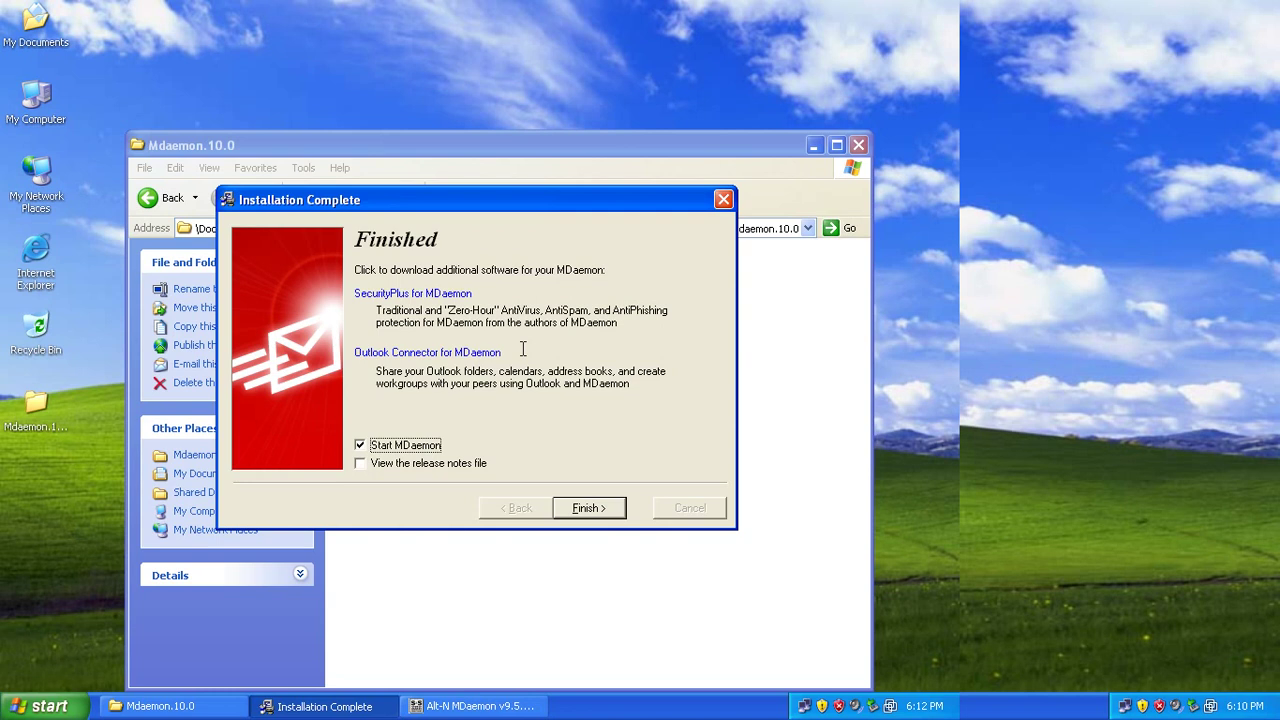
key("space")
Finish the installer, close the keygen, and copy MDaemon from the patched folder.
key("Return")
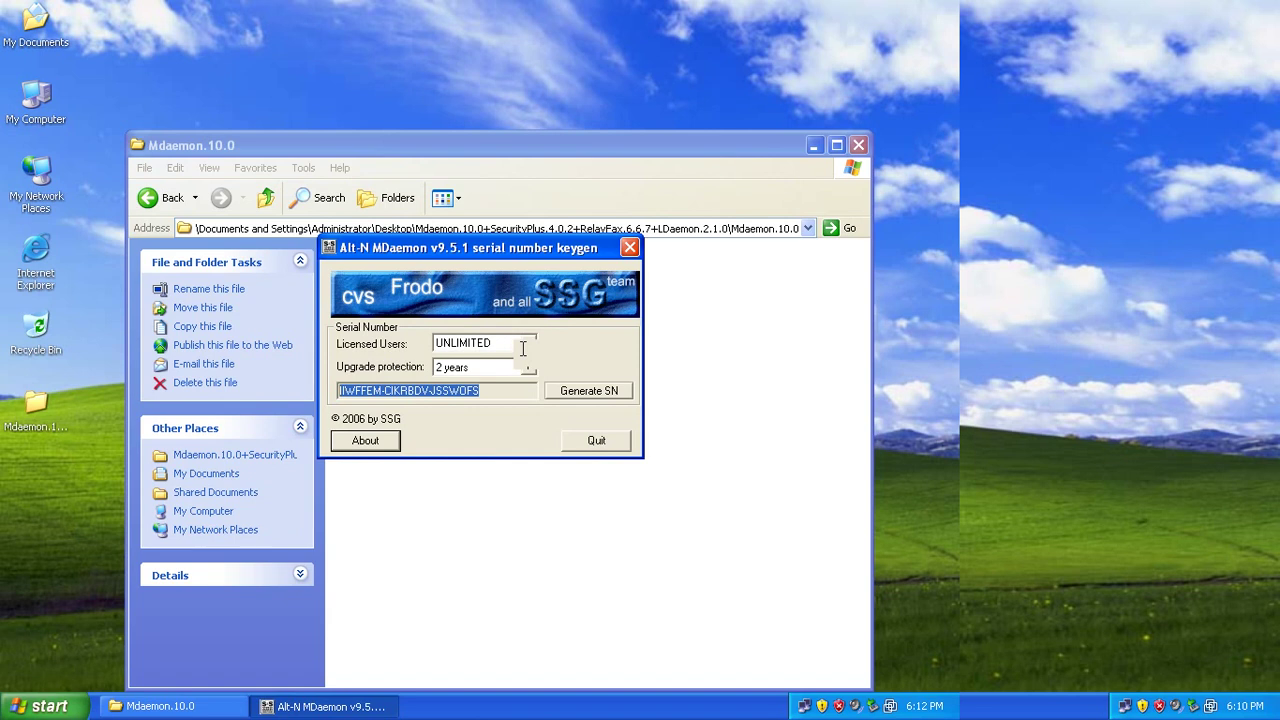
key("alt+F4")
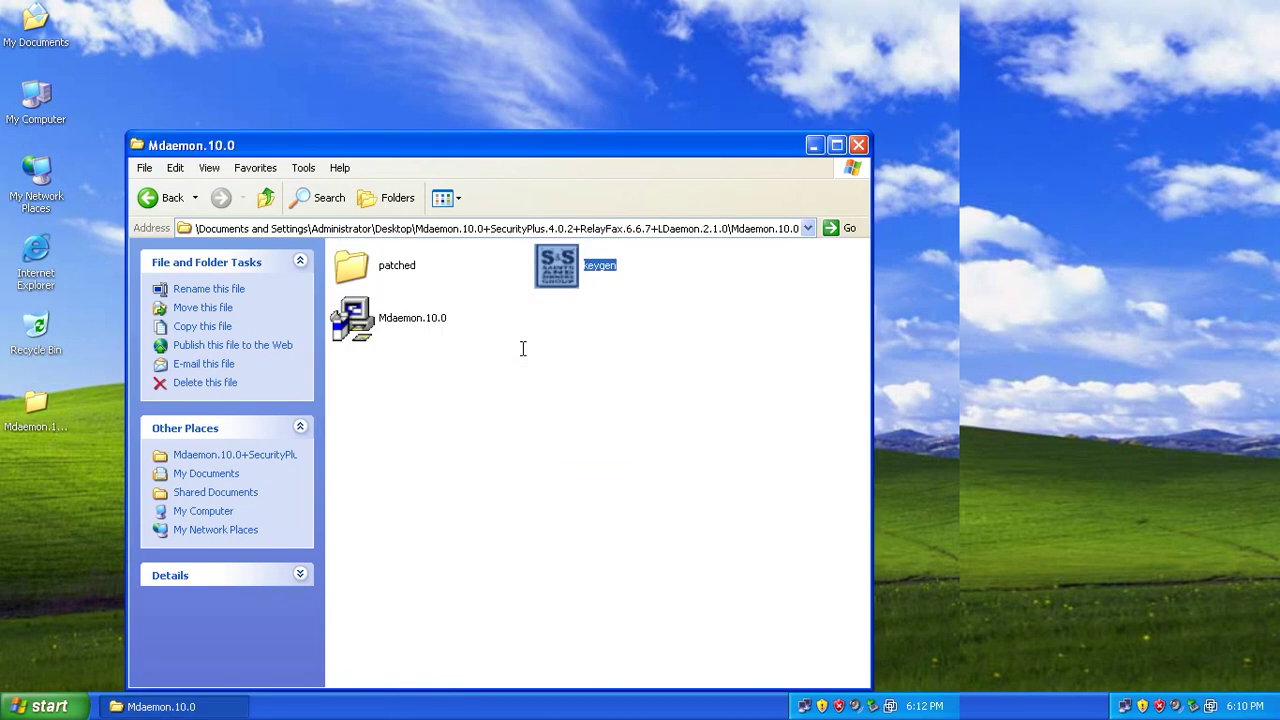
key("Left")
key("Return")
key("Down")
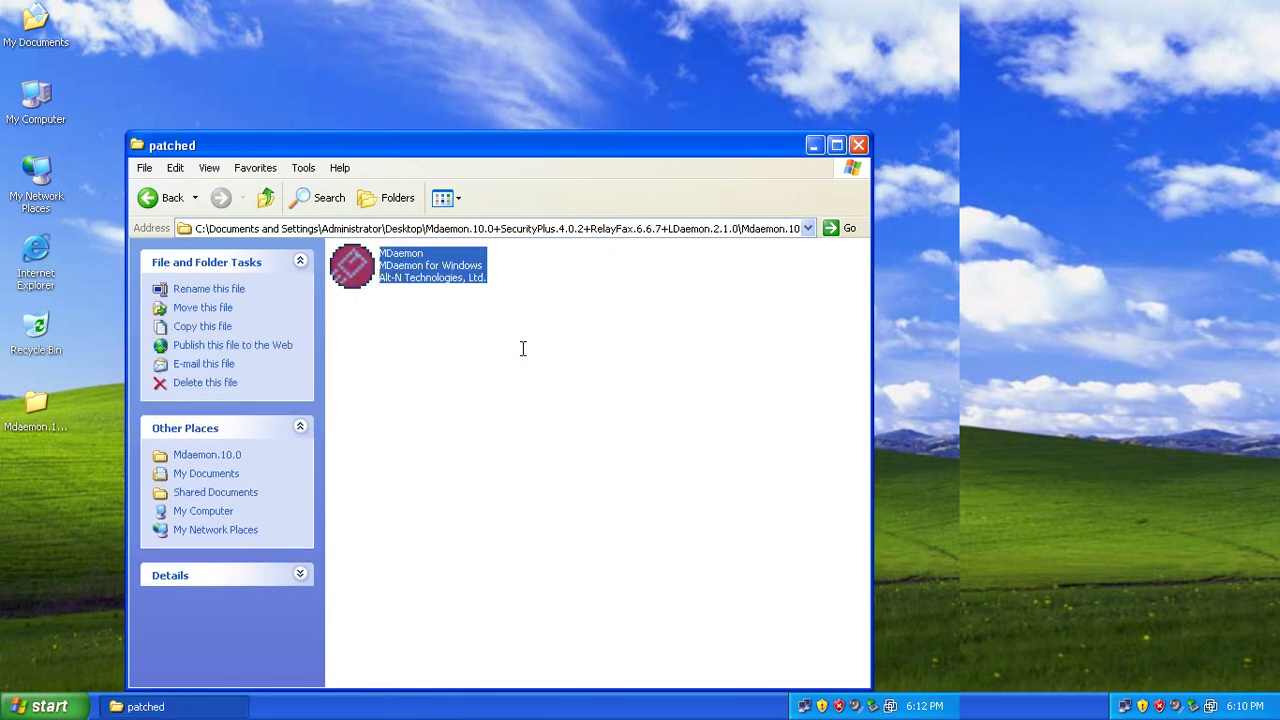
key("shift+F10")
key("Up")
key("Up")
key("Up")
key("Up")
key("Up")
key("Return")
Show the Folders tree and navigate to C:\MDaemon\App.
key("alt+v")
key("e")
key("o")
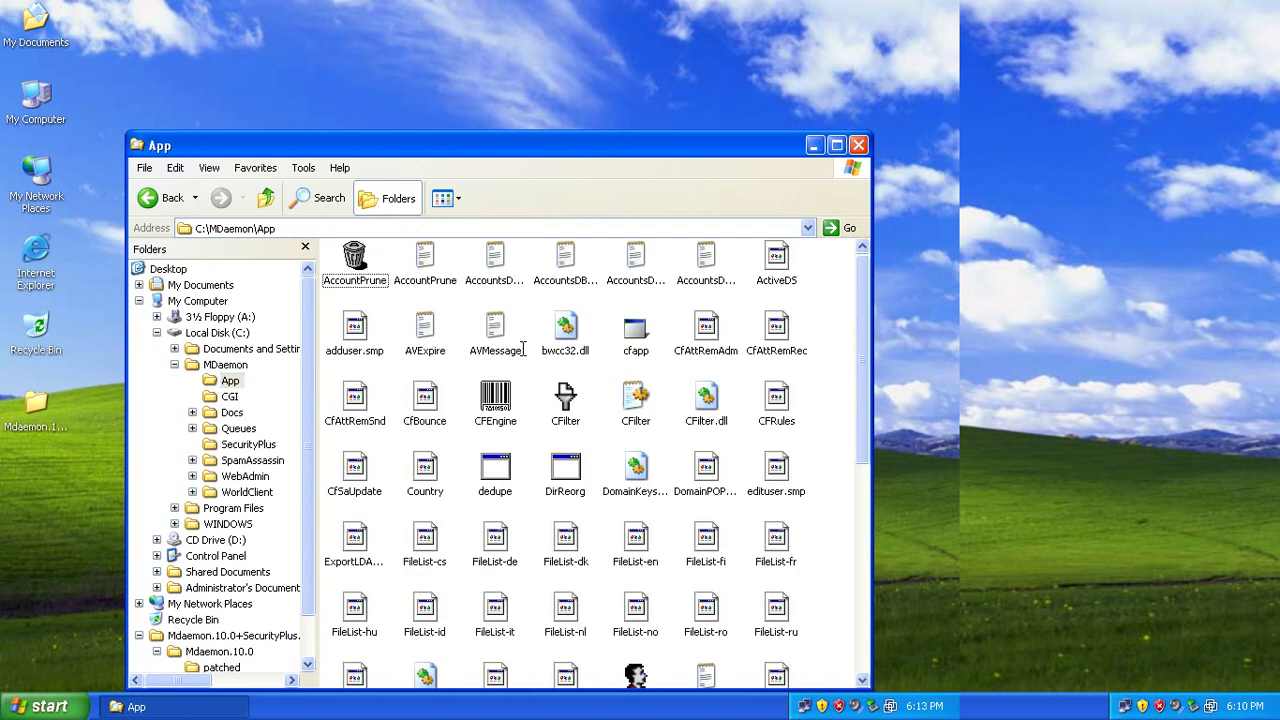
Paste the patched MDaemon file into C:\MDaemon\App, confirming it replaces the original.
right_click(466, 378)
key("Return")
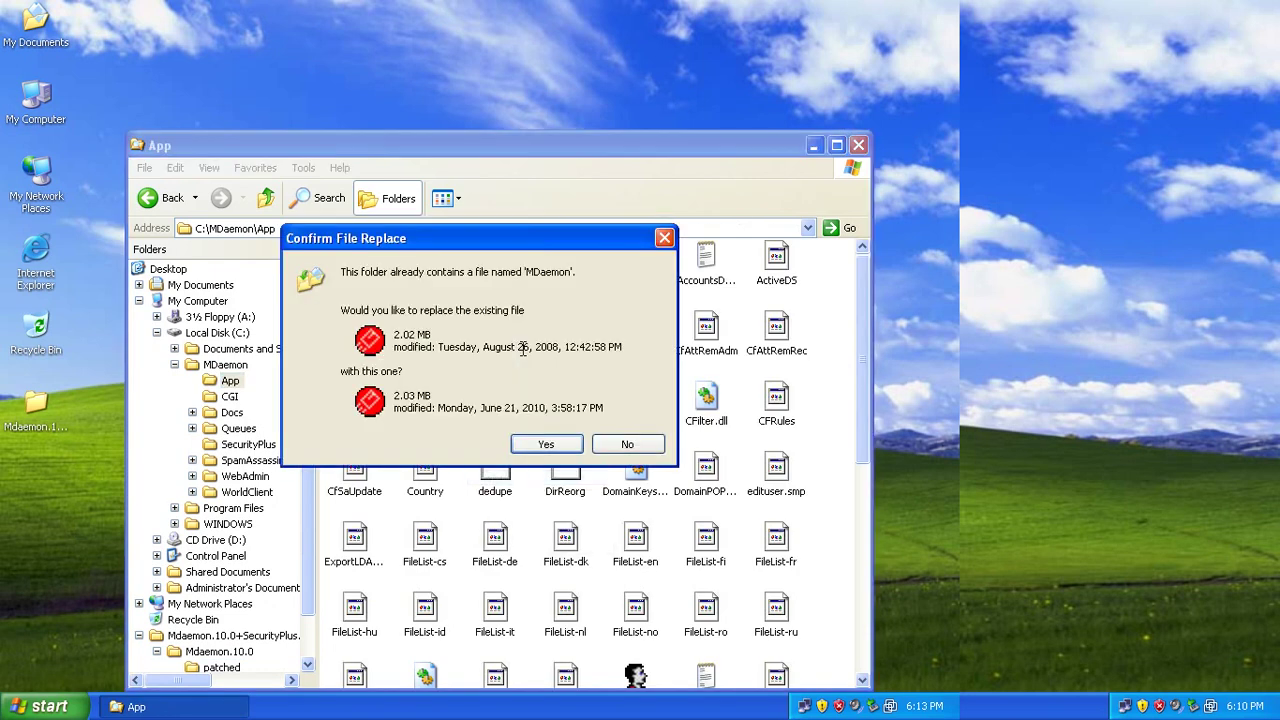
key("Return")
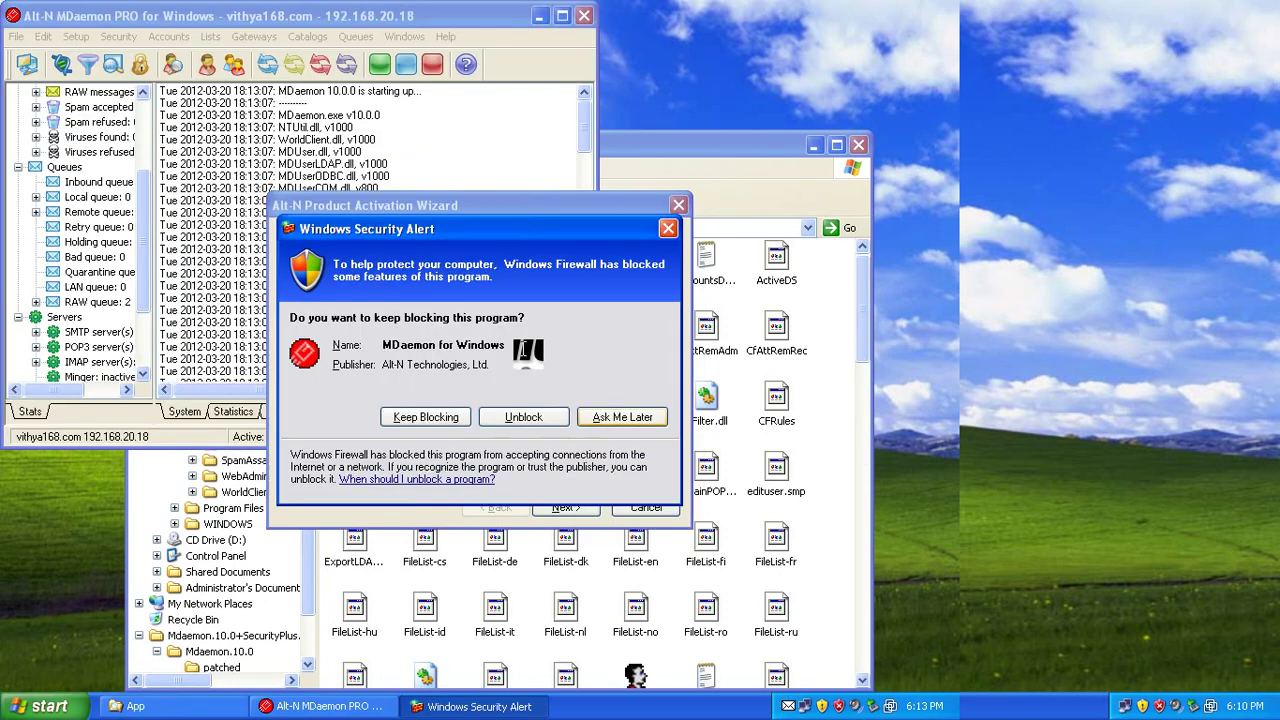
Dismiss both firewall alerts and activate MDaemon manually by entering the activation code.
key("Return")
key("Return")
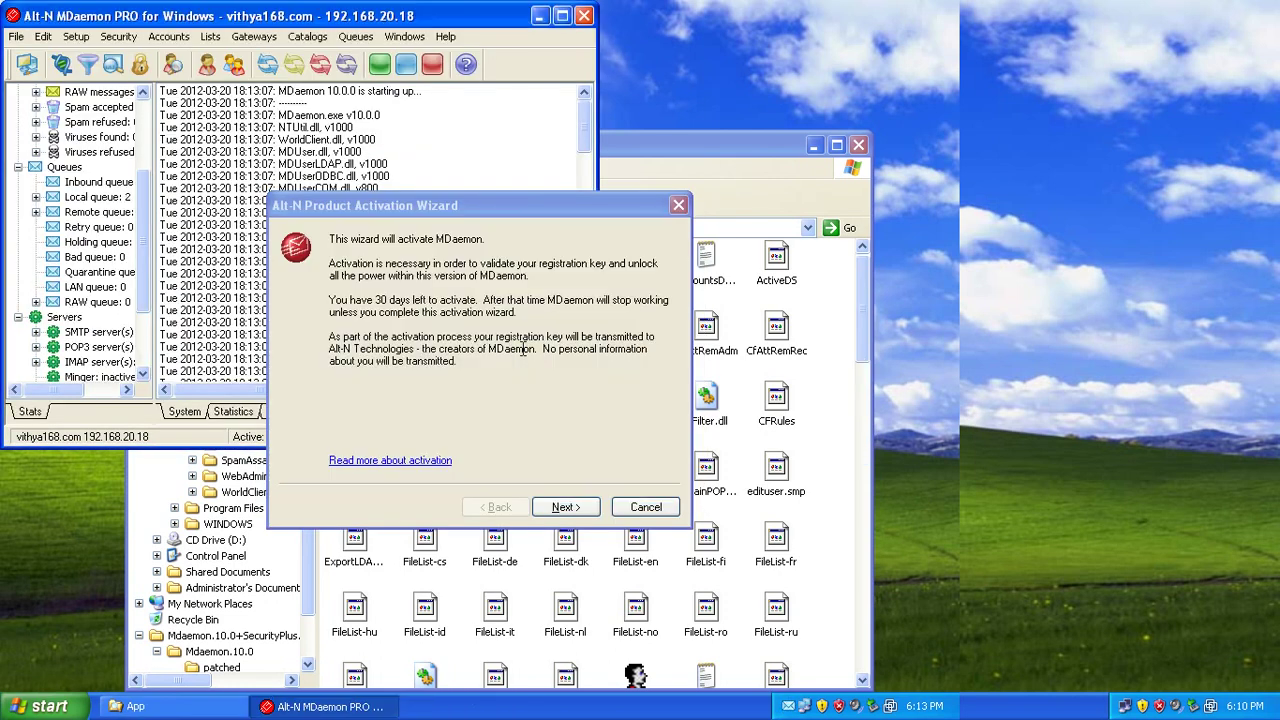
key("Return")
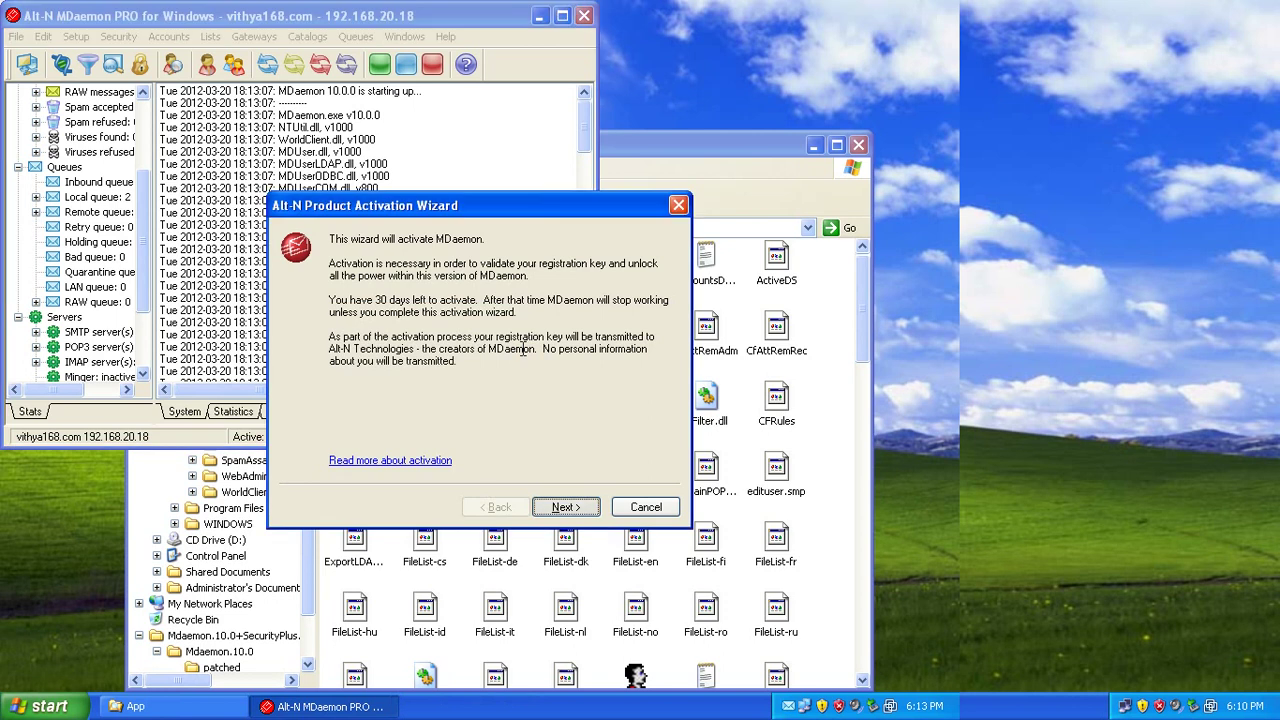
key("Down")
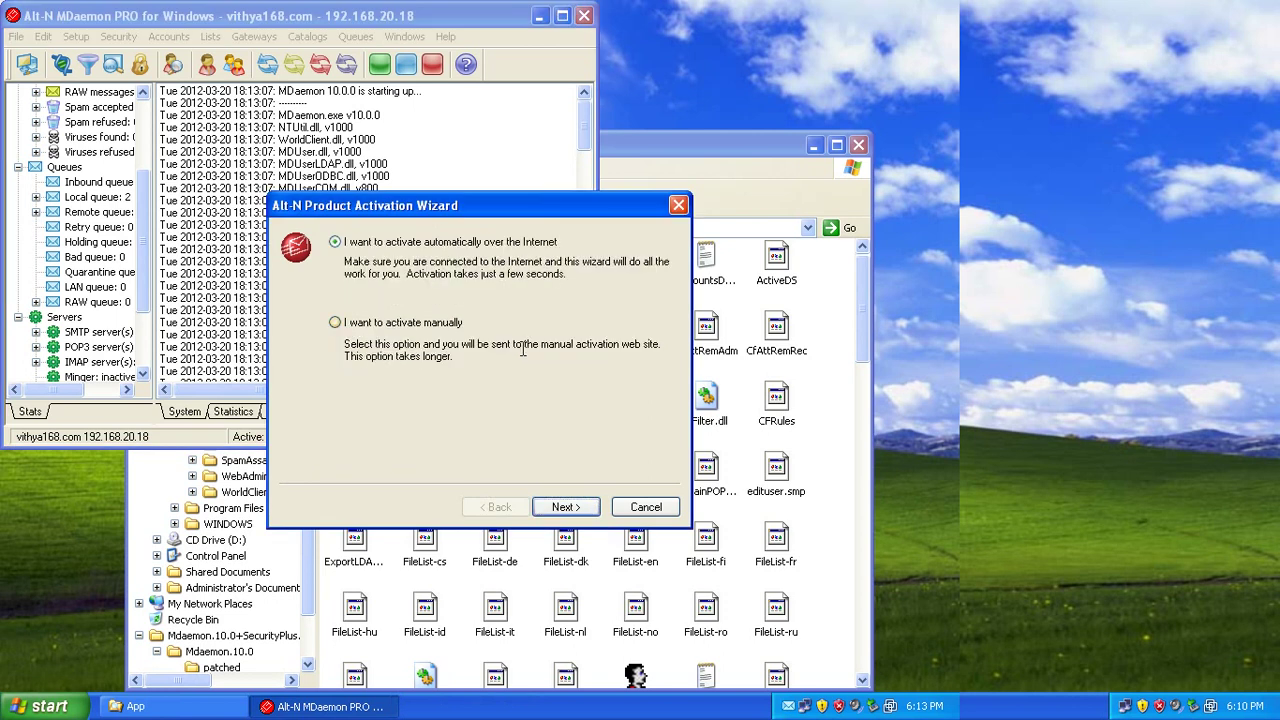
key("Return")
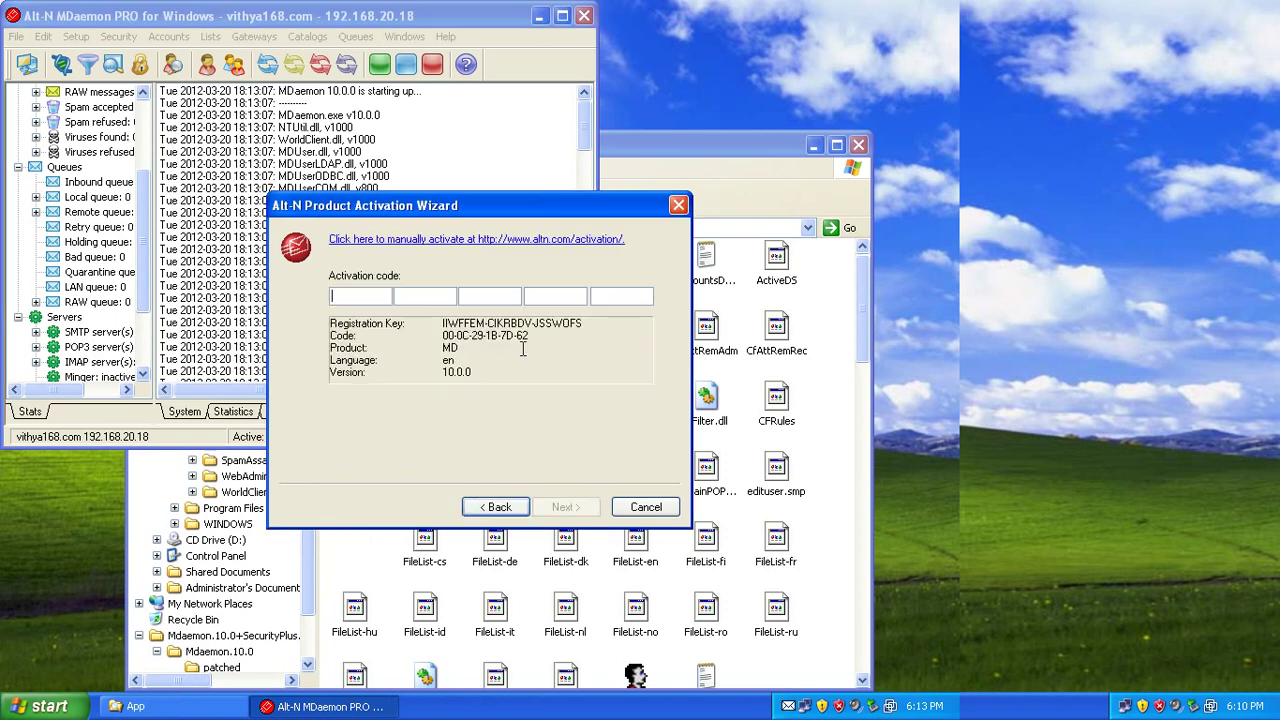
type("1111111111111111111111111111111111")
type("1")
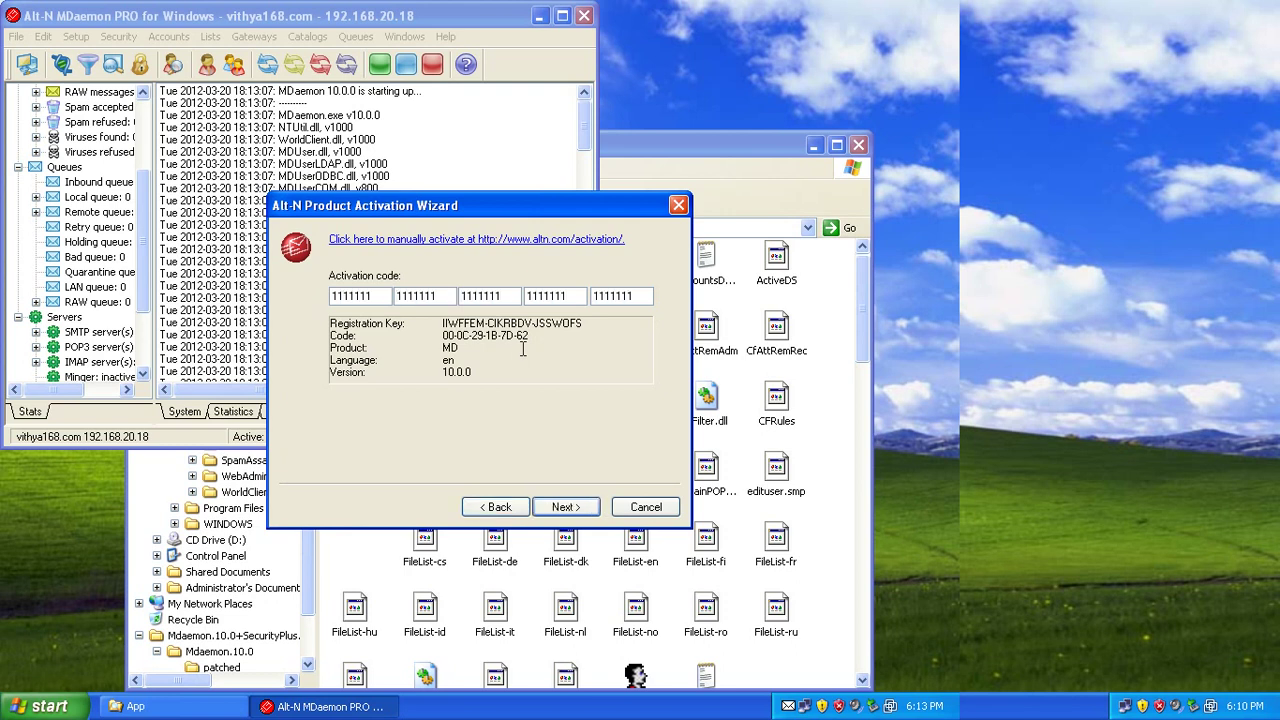
left_click(566, 507)
left_click(566, 507)
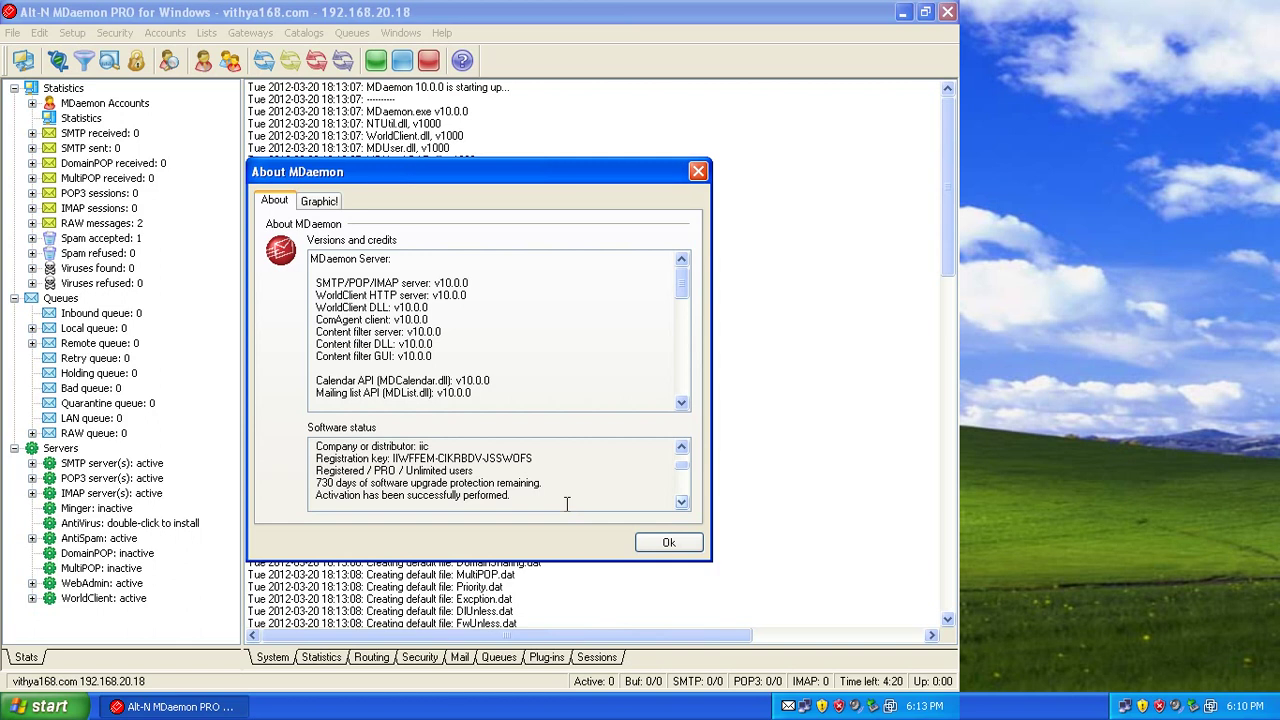
In Default Domain & Servers delivery settings, send all outbound email to mx2.sinet.com.kh.
key("Return")
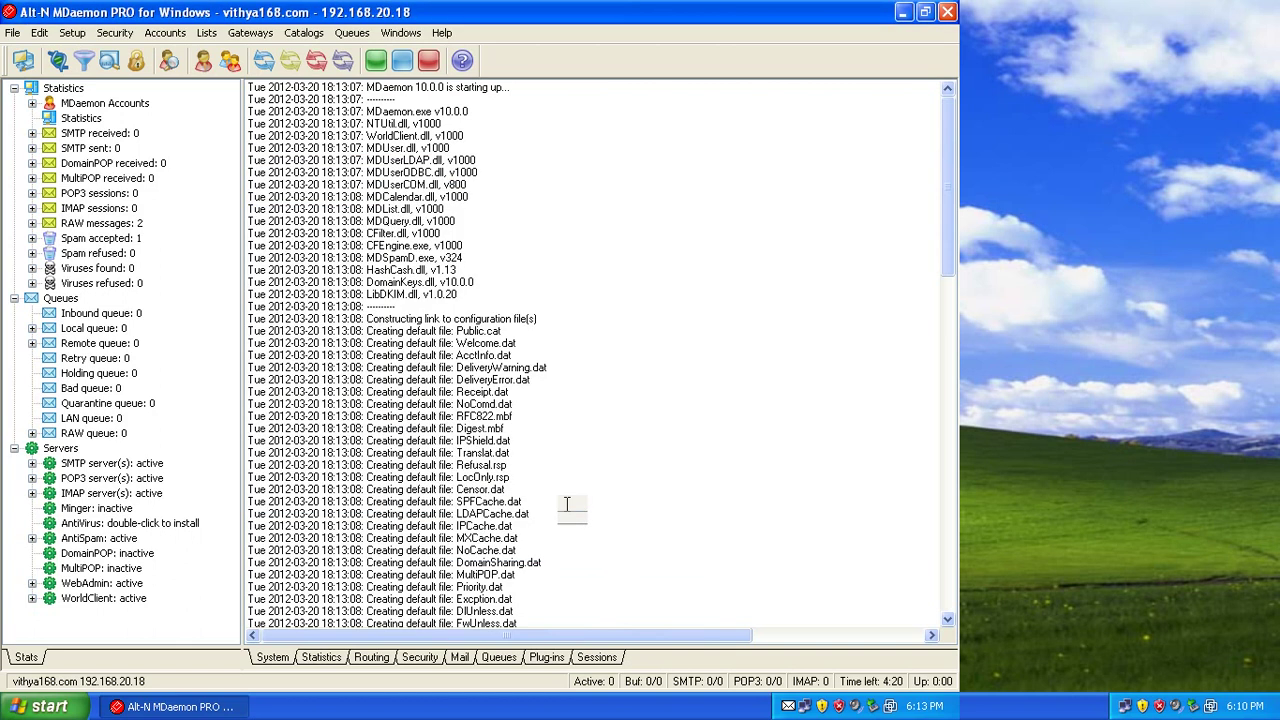
key("alt+s")
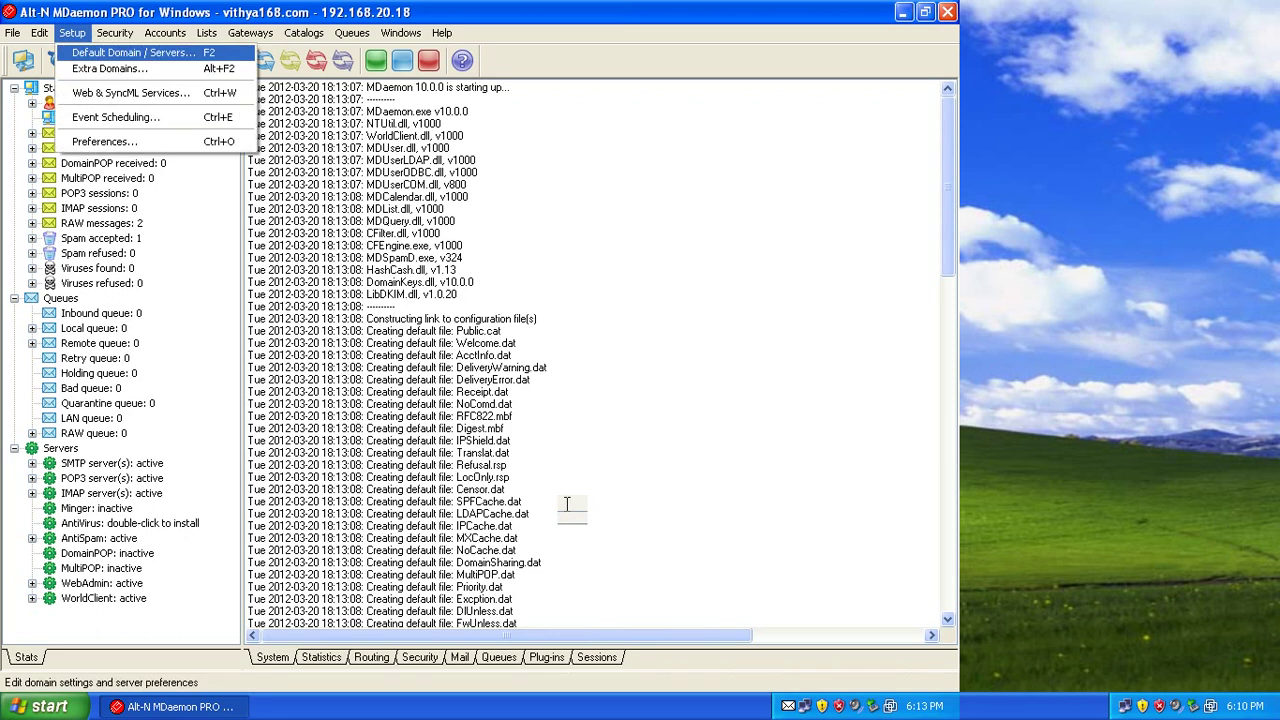
key("Down")
key("Down")
key("Down")
key("Down")
key("Down")
key("Return")
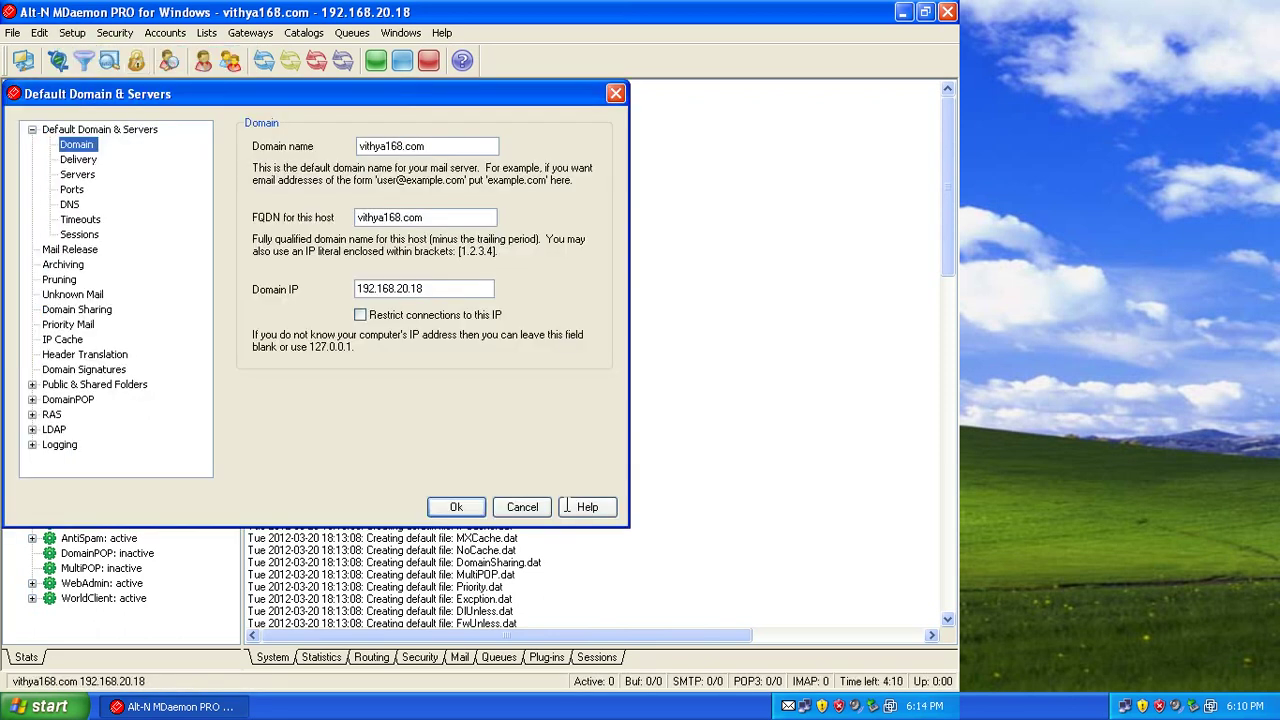
key("Tab")
key("Tab")
key("Tab")
key("shift+Tab")
key("shift+Tab")
key("shift+Tab")
key("Down")
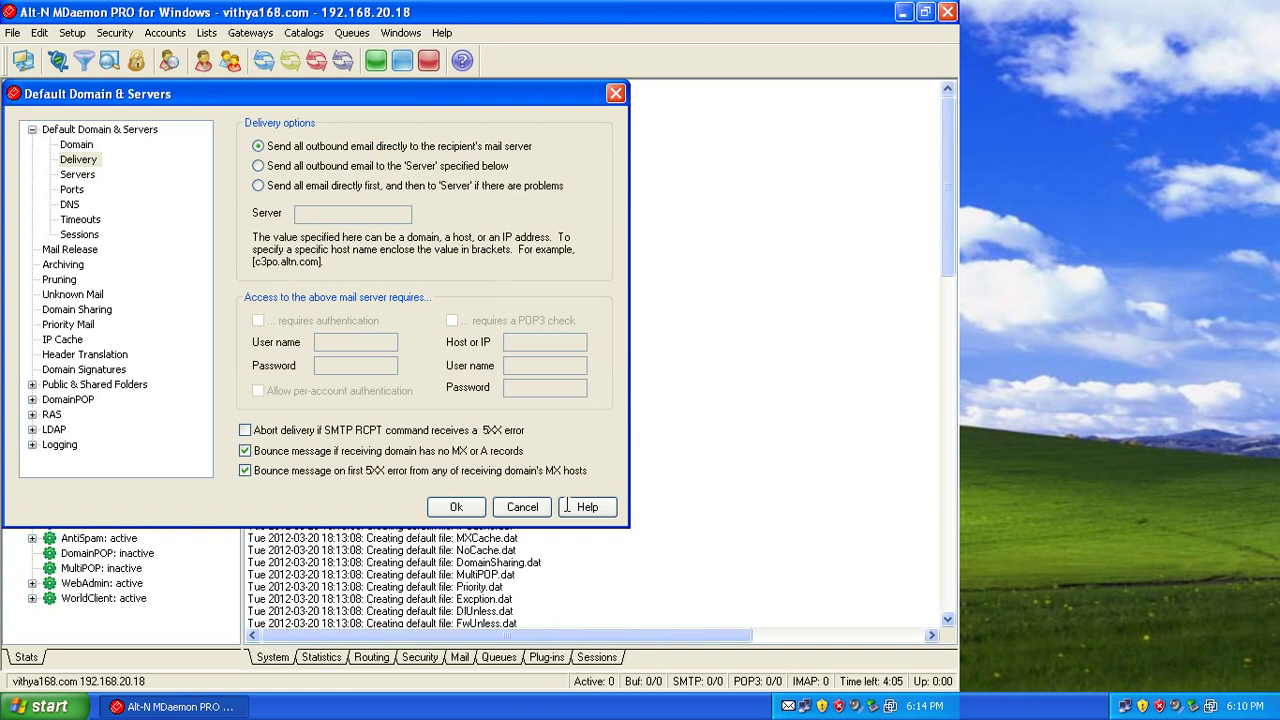
key("Tab")
key("Down")
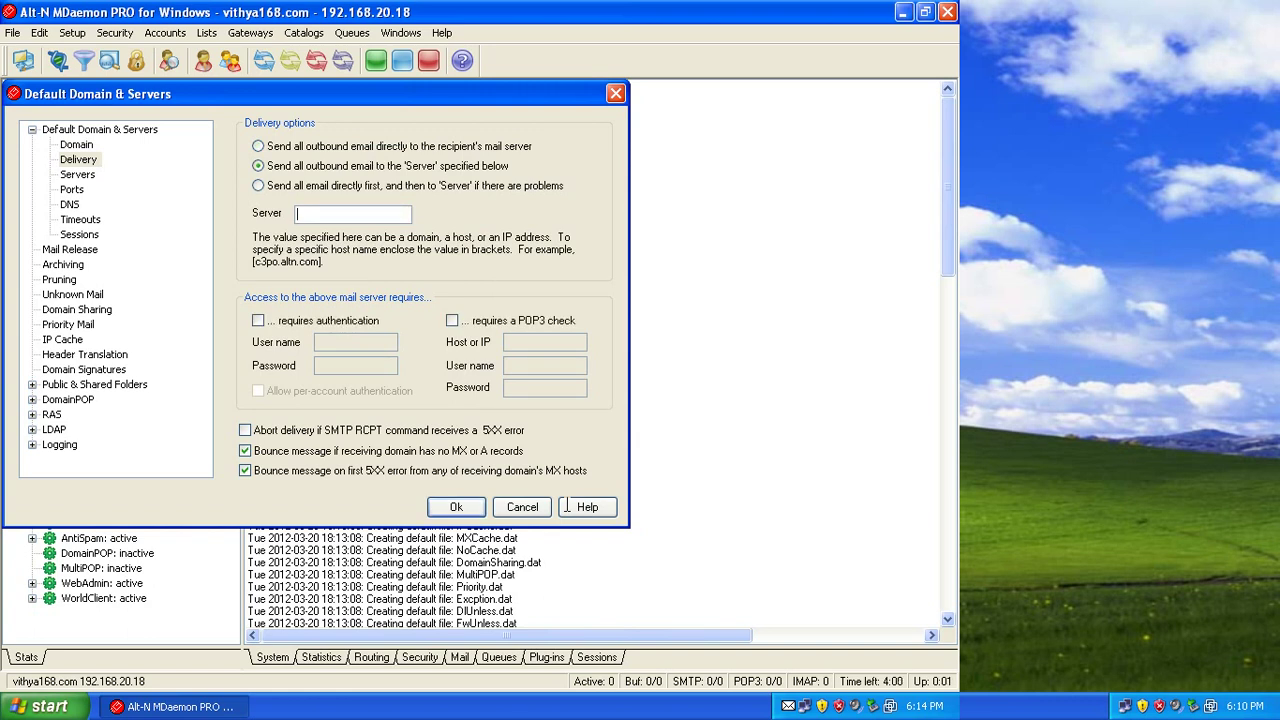
type("mx2.sinet.com.kh")
key("Return")
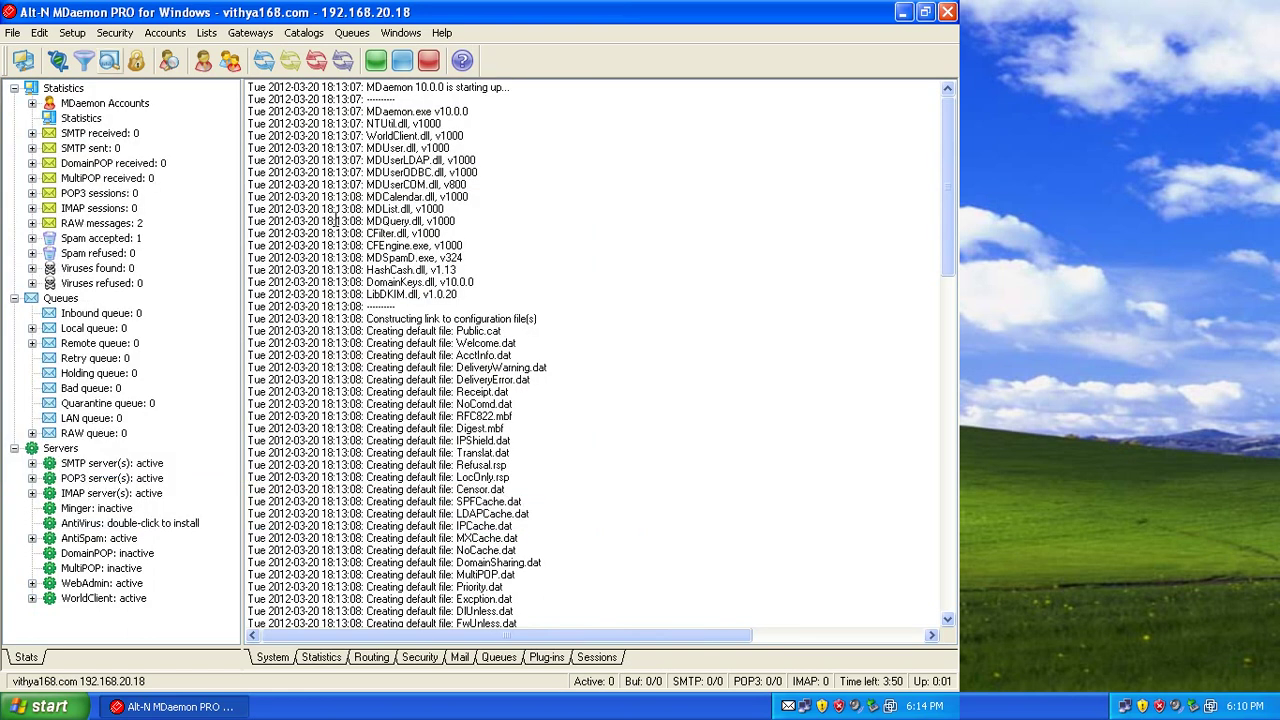
key("Down")
Uncheck 'Periodically check for new MDaemon updates' in Preferences > Miscellaneous and save.
key("Down")
key("Down")
key("Down")
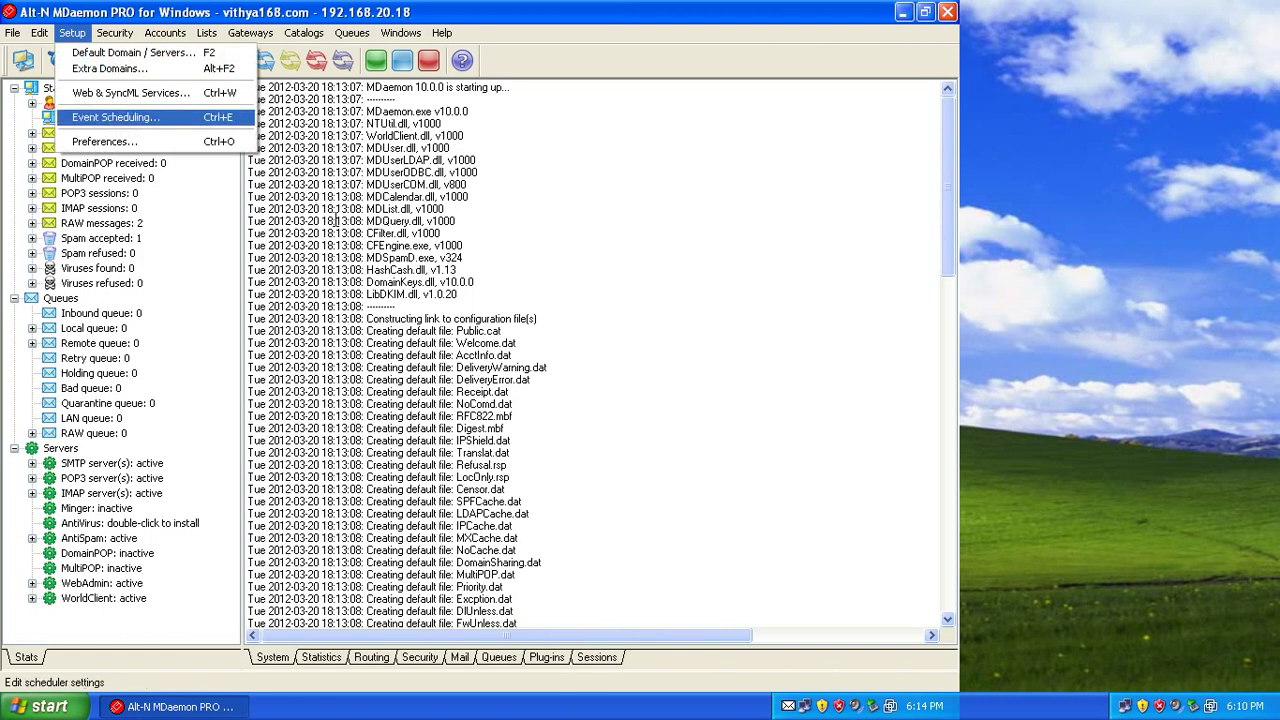
key("Down")
key("Return")
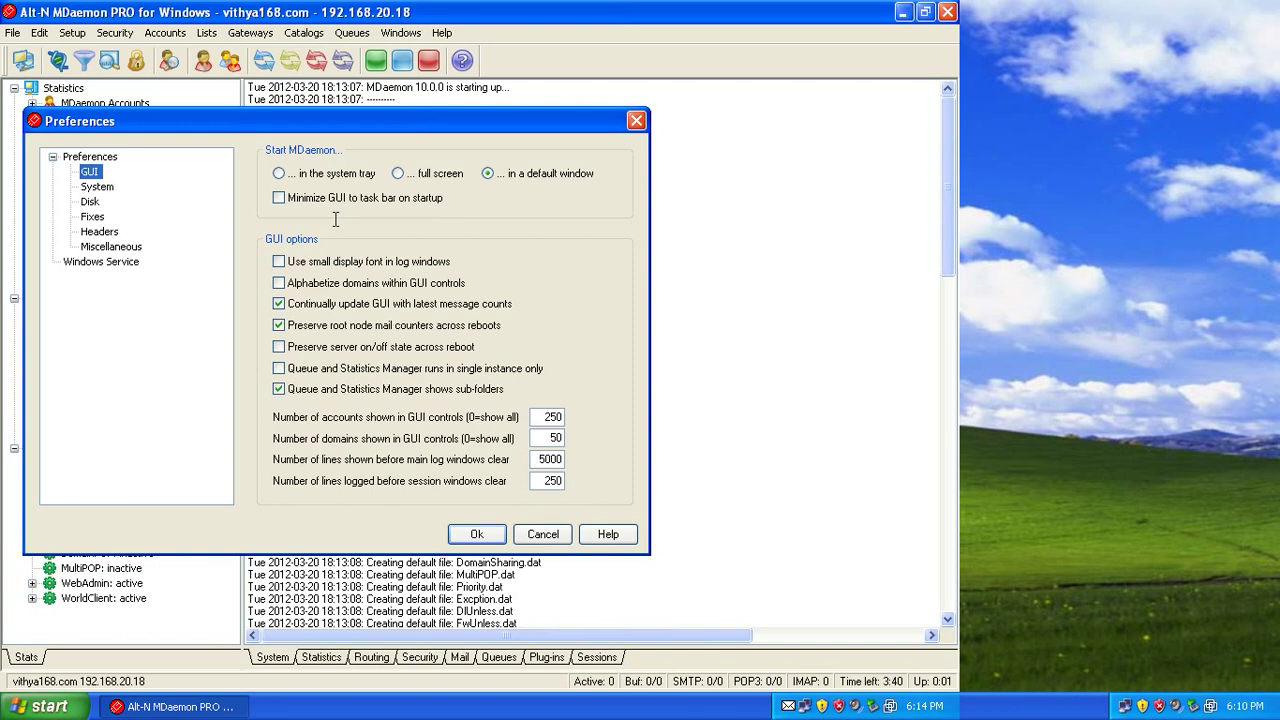
key("Down")
key("Down")
key("Down")
key("Down")
key("Down")
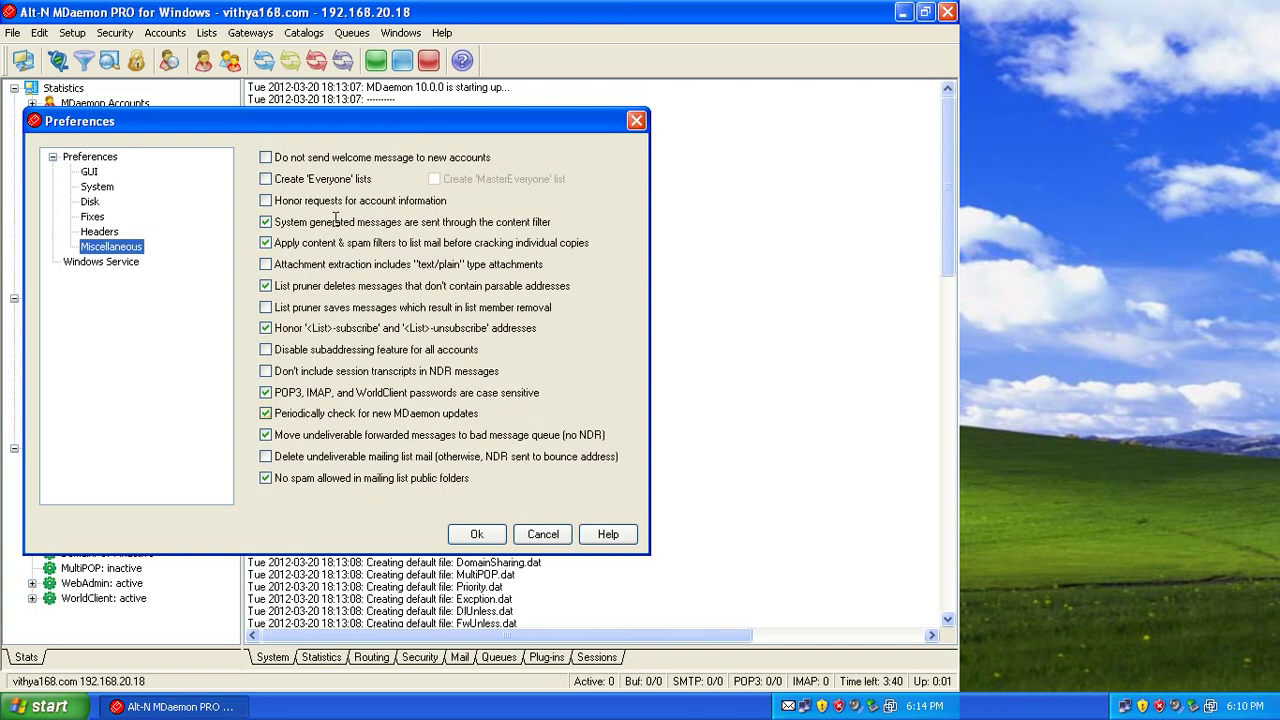
left_click(266, 413)
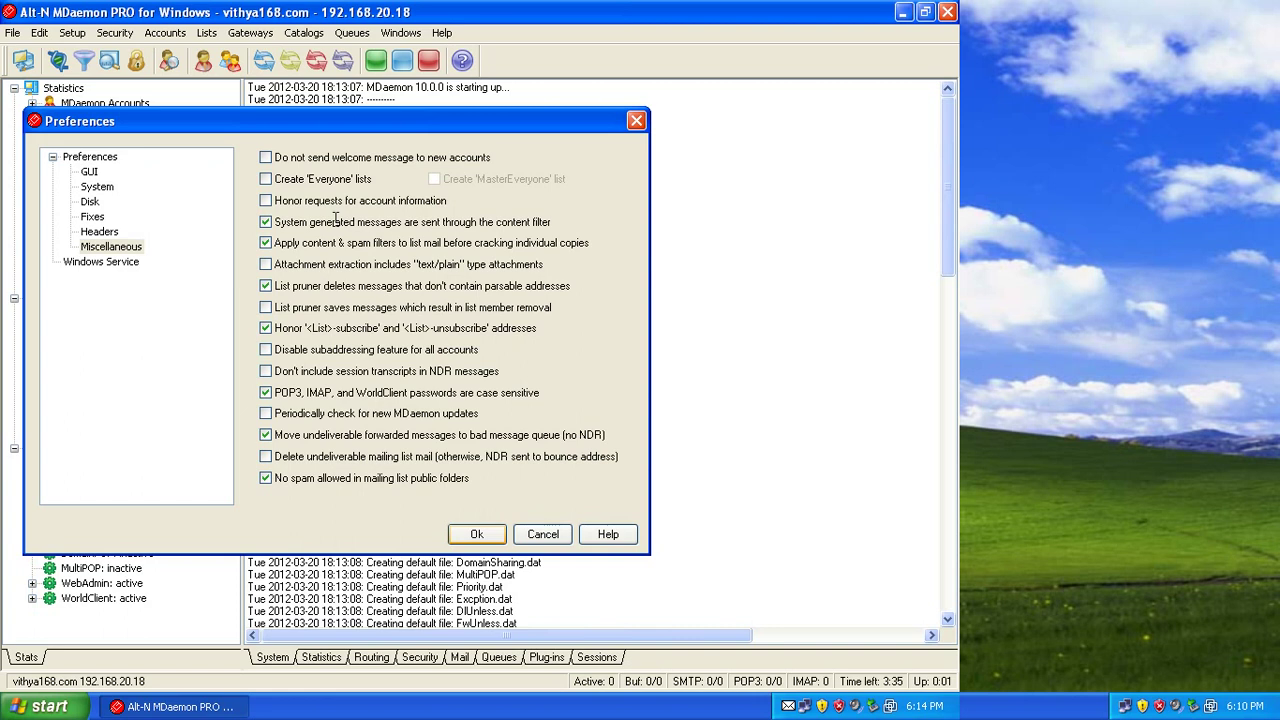
key("Return")
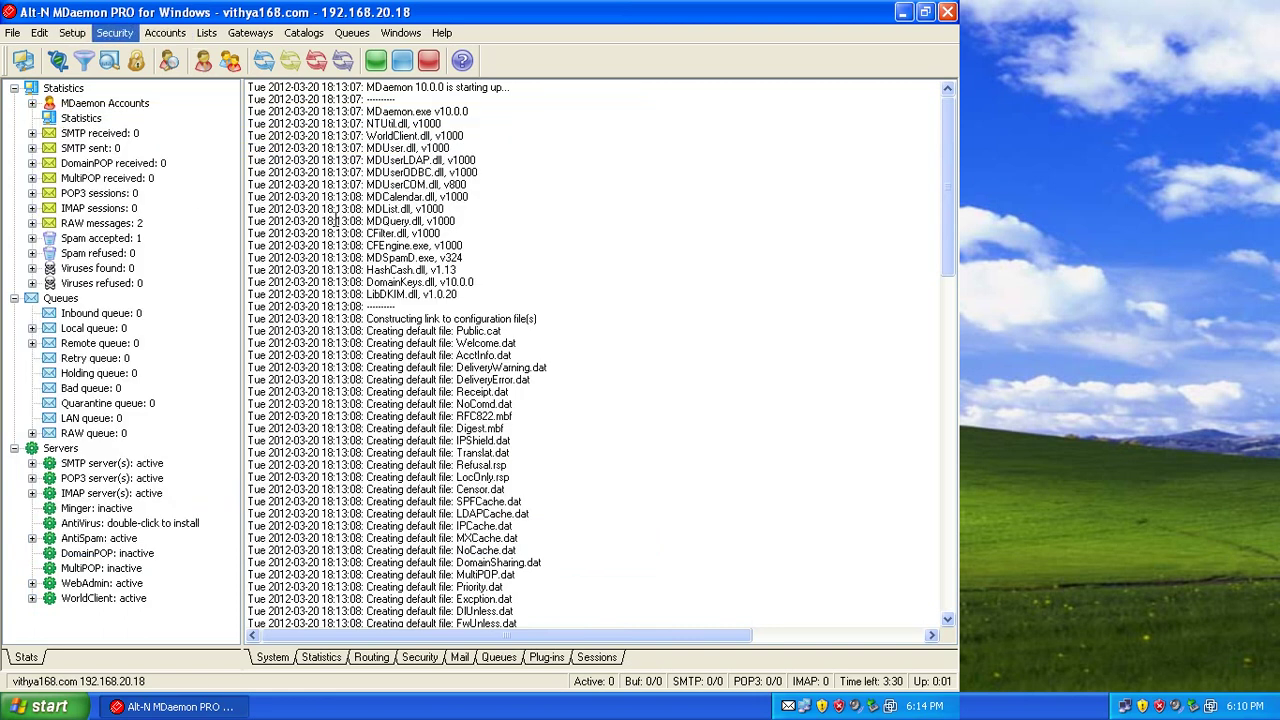
In Event Scheduling's mail scheduling options, change the delivery interval from 5 minutes to 1 minute.
key("Right")
key("Down")
key("Left")
key("Left")
key("Escape")
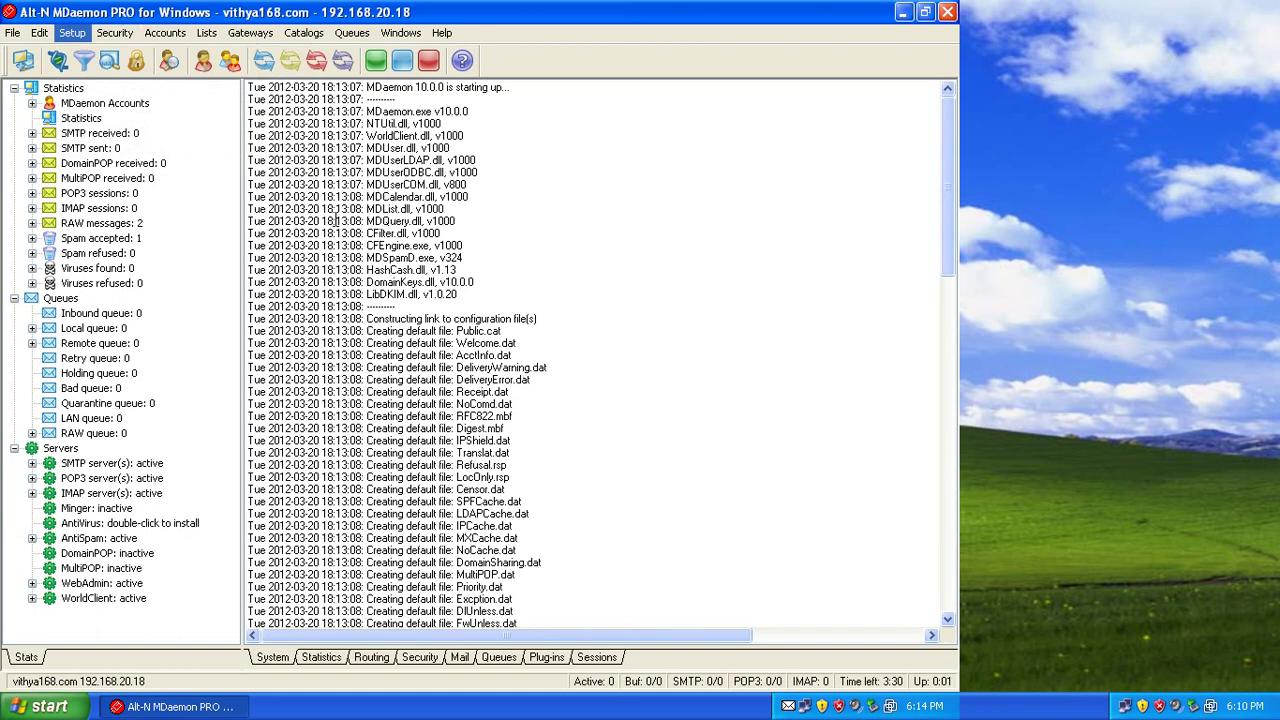
key("Down")
key("Up")
key("Up")
key("Return")
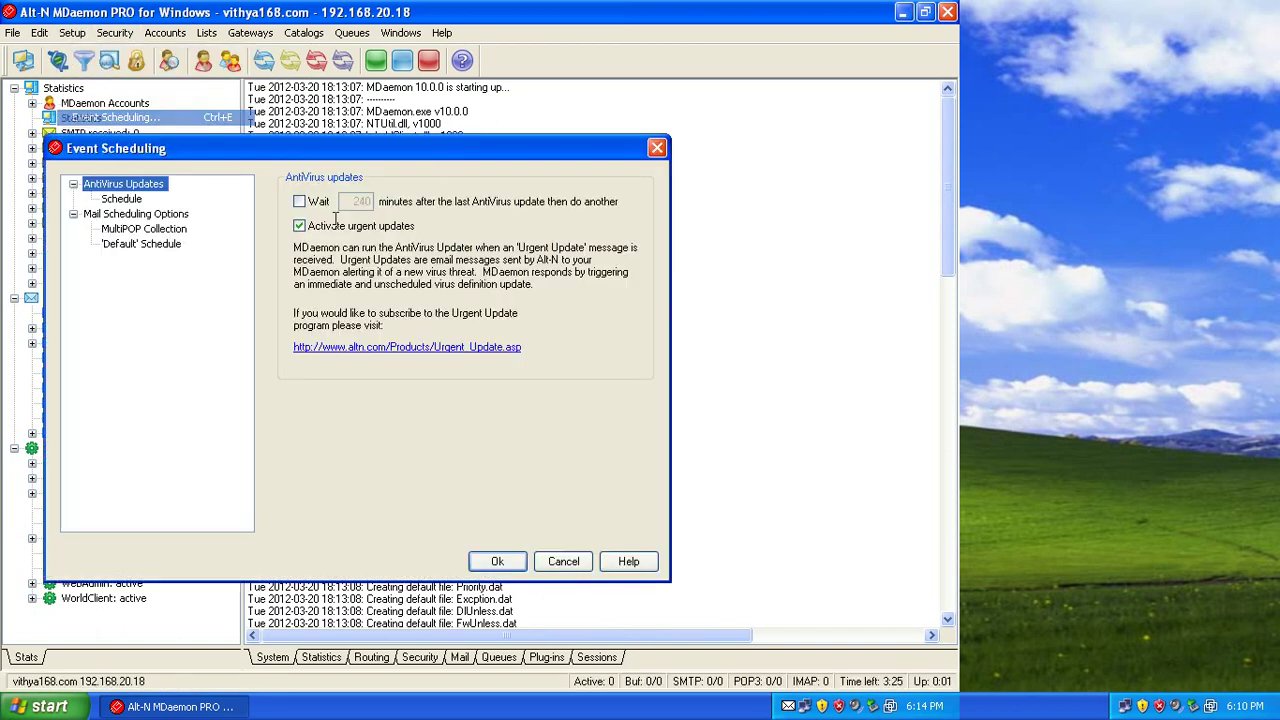
key("Down")
key("Down")
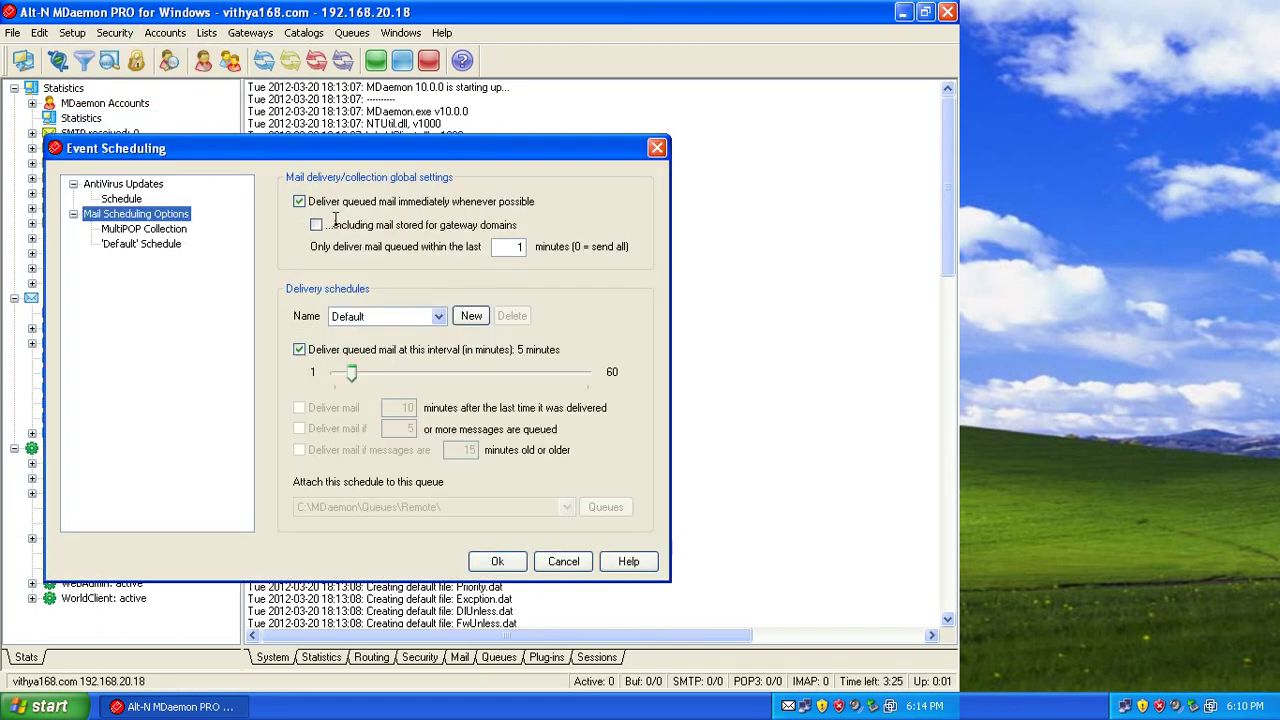
key("Tab")
key("Home")
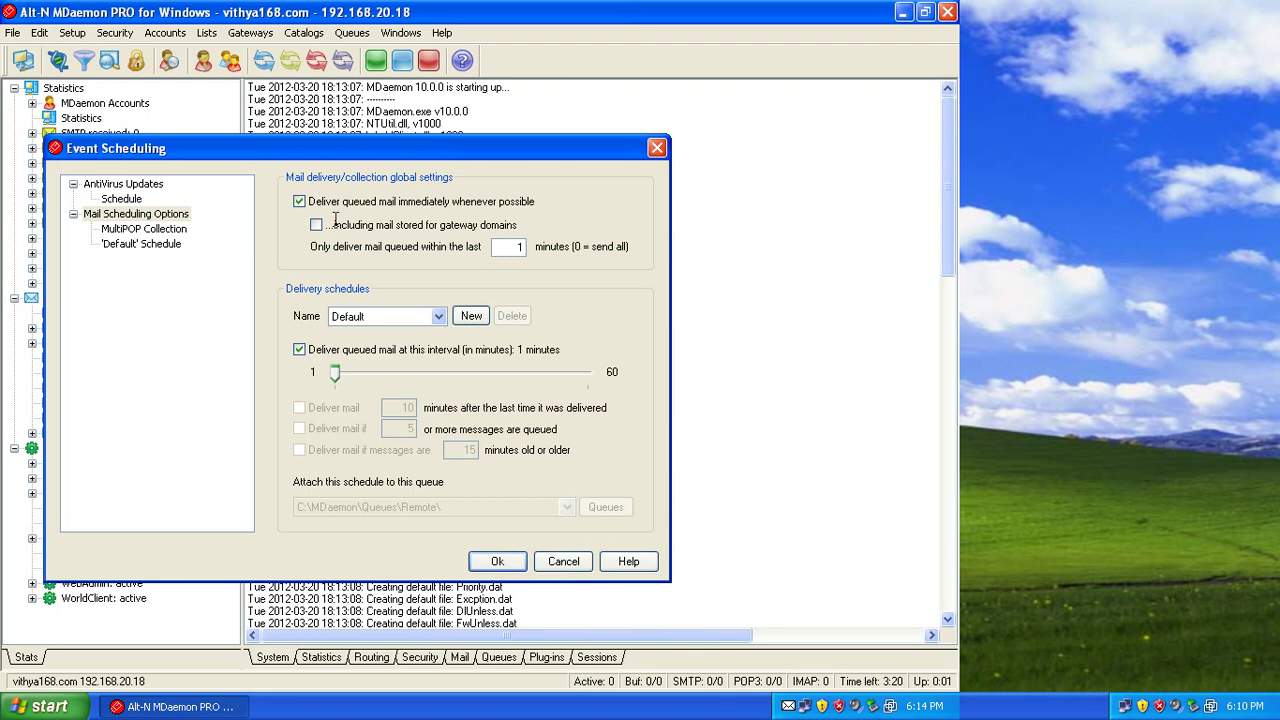
key("Return")
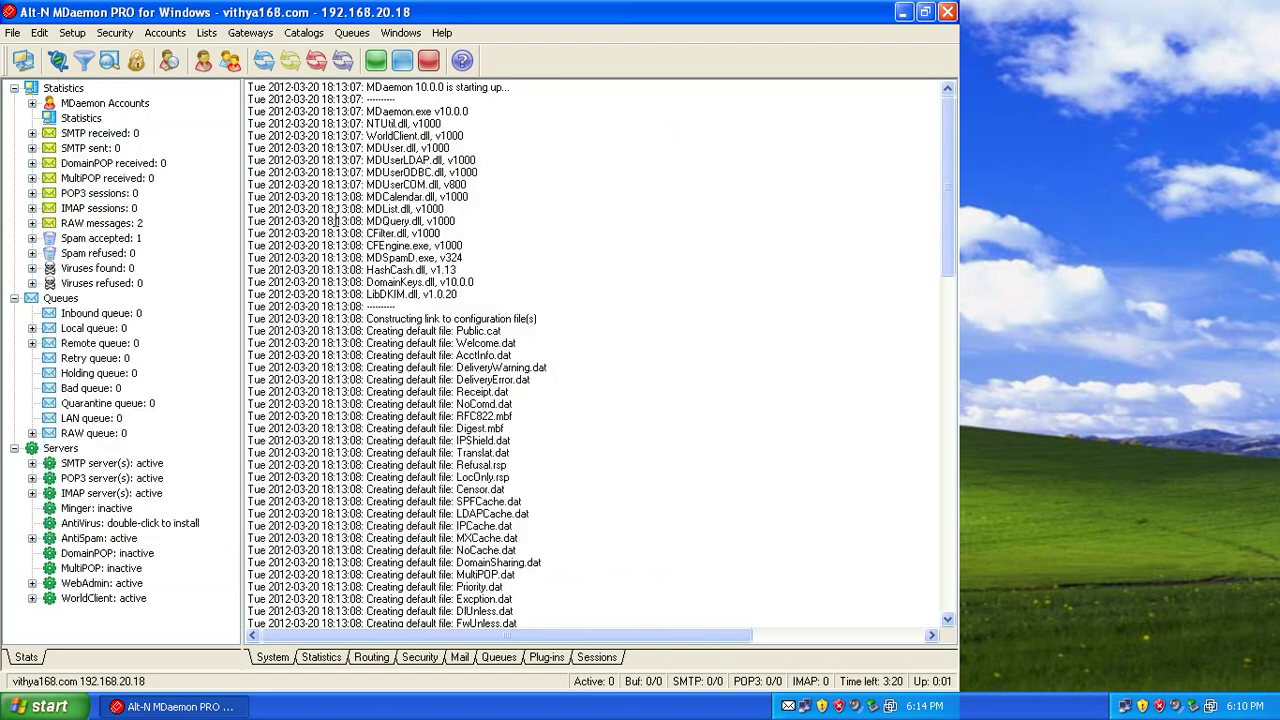
key("alt")
key("Left")
key("Right")
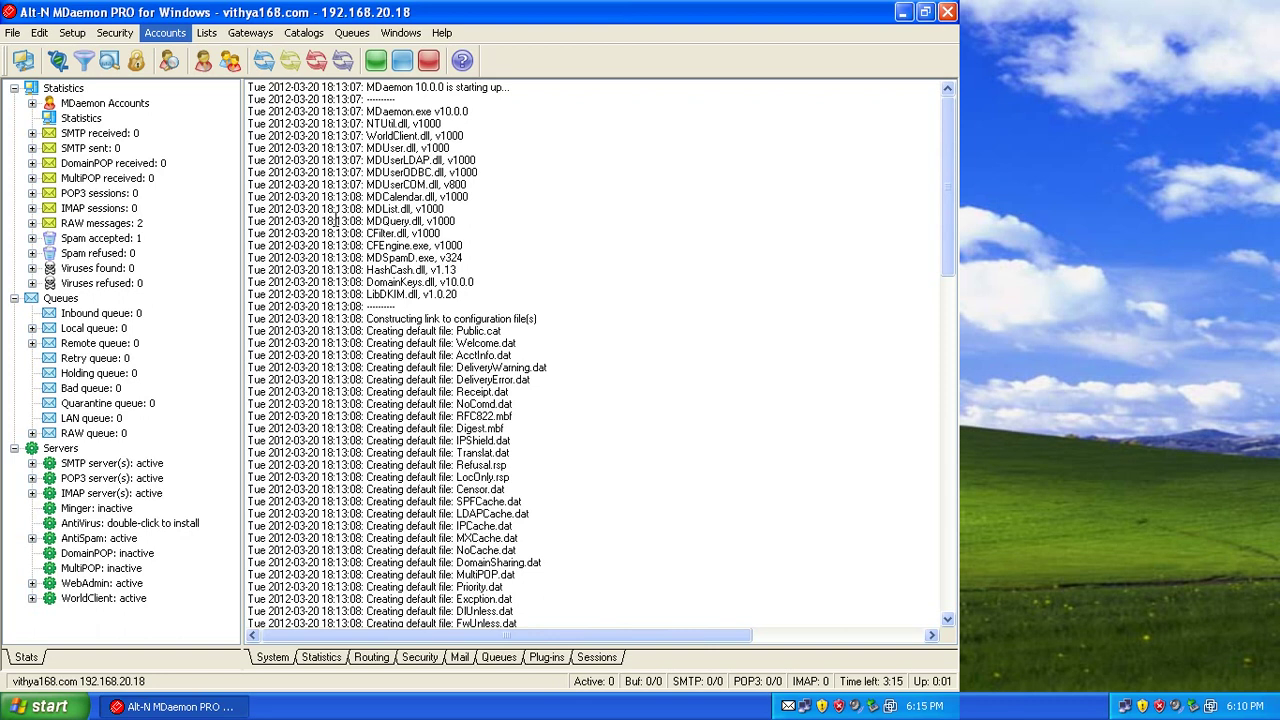
Uncheck 'Require strong passwords' in Account Settings > Mailbox and save.
key("Down")
key("Down")
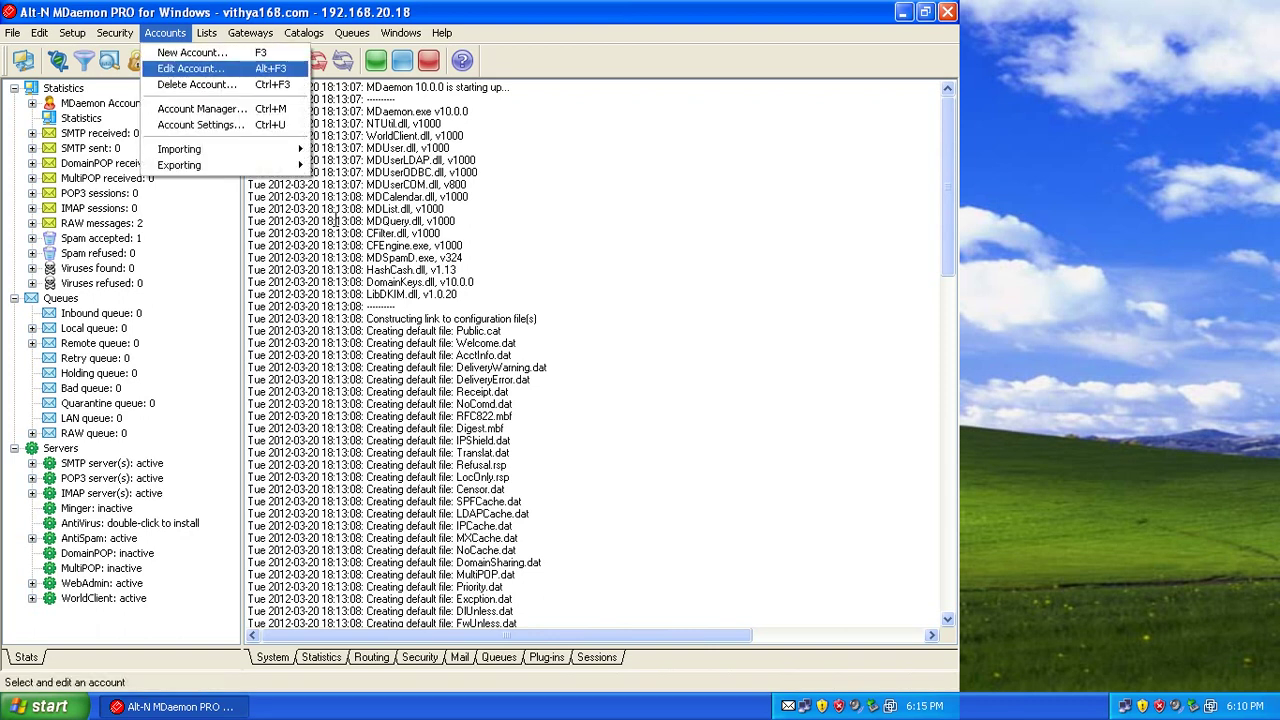
key("Down")
key("Down")
key("Down")
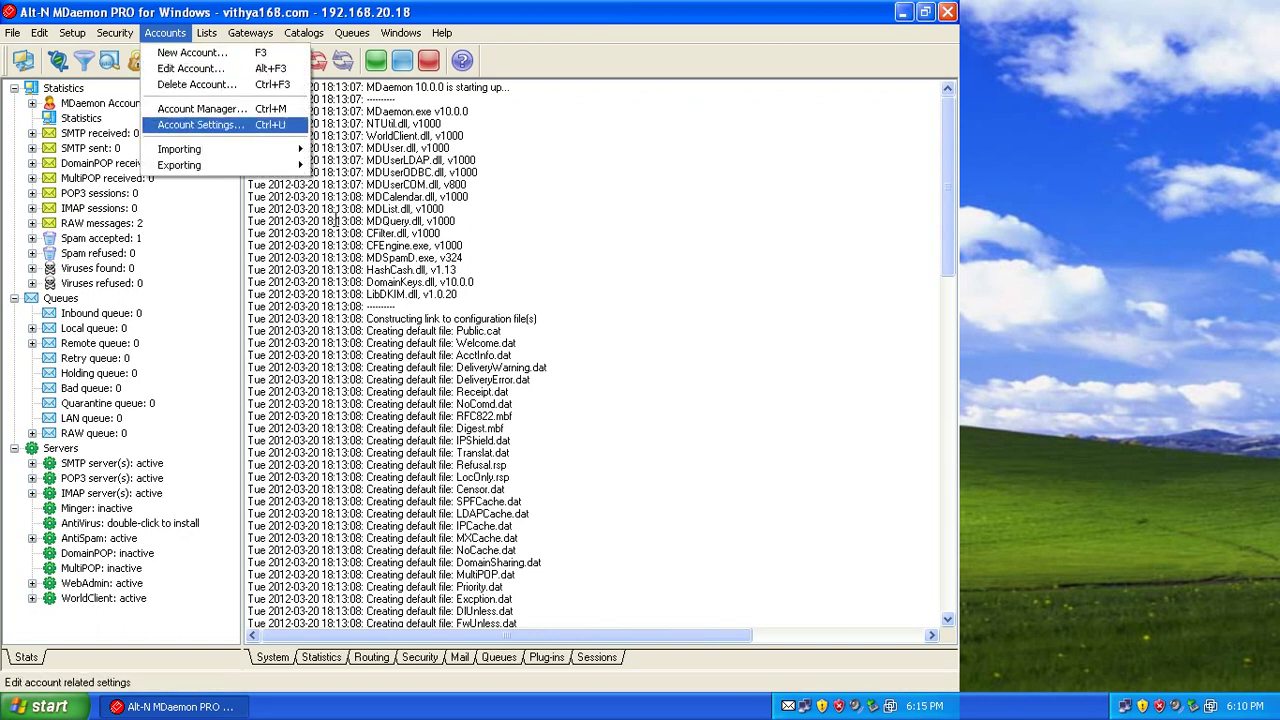
key("Return")
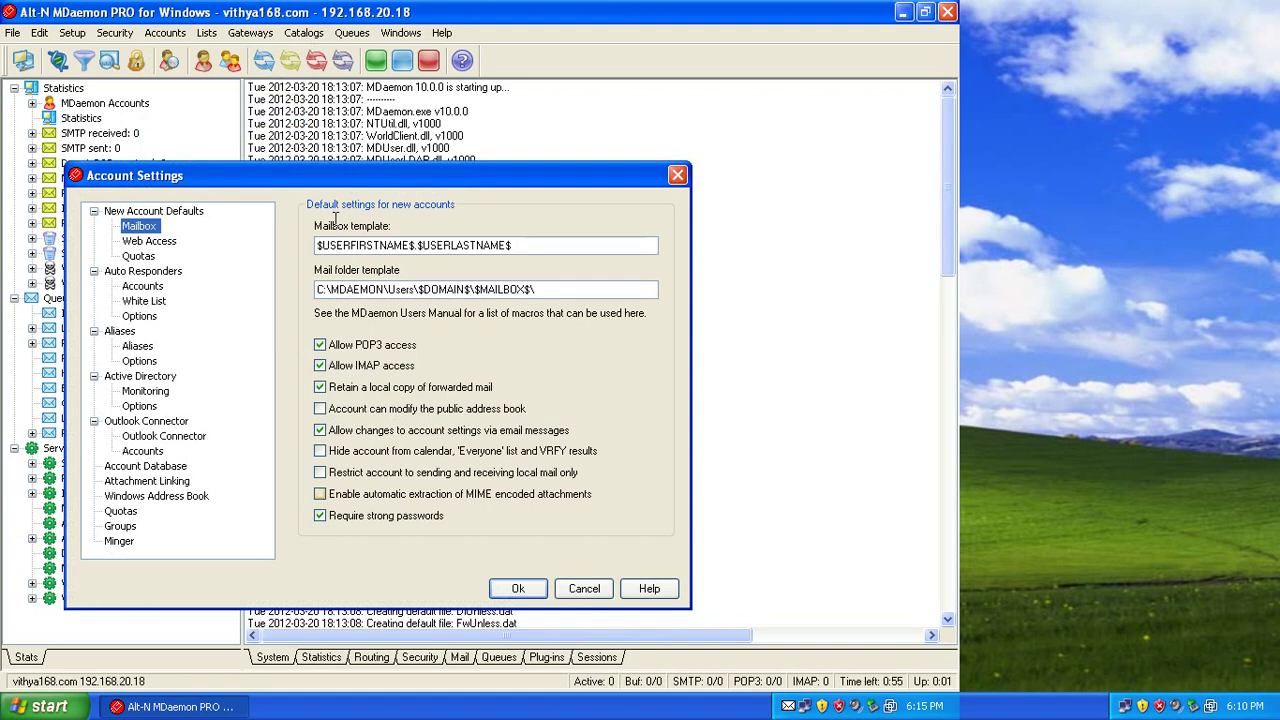
key("space")
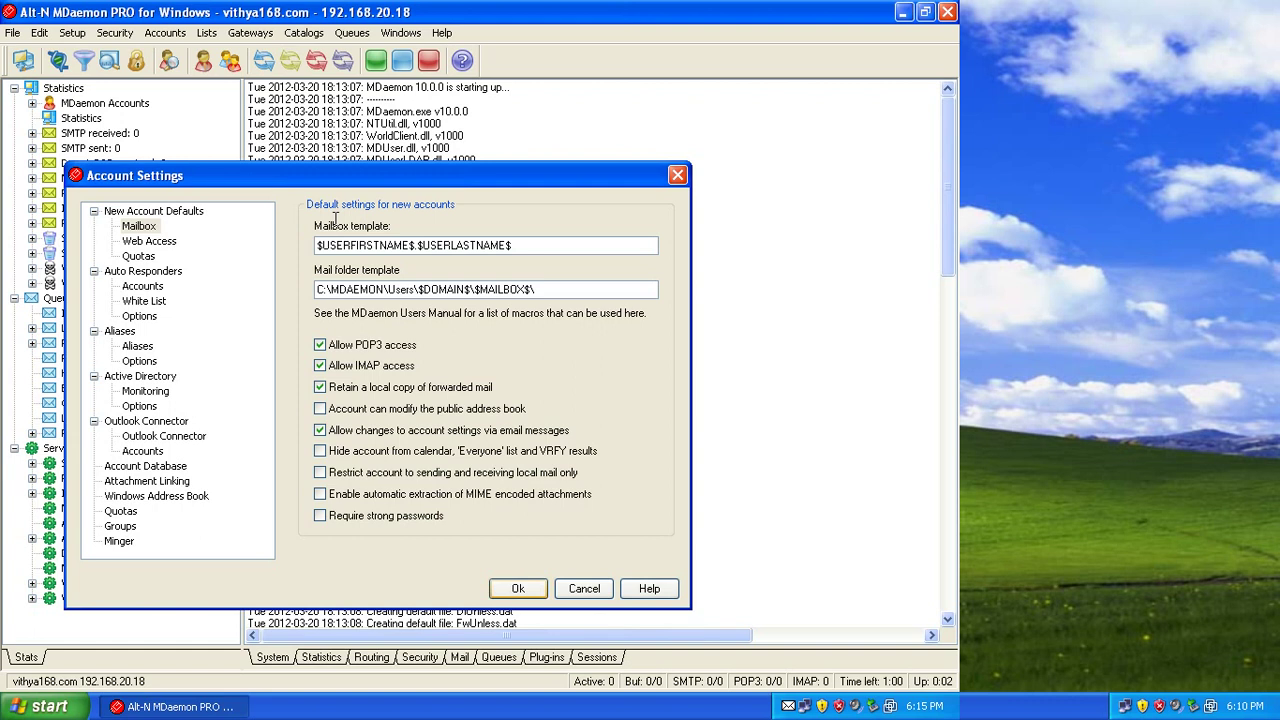
key("Return")
key("alt+a")
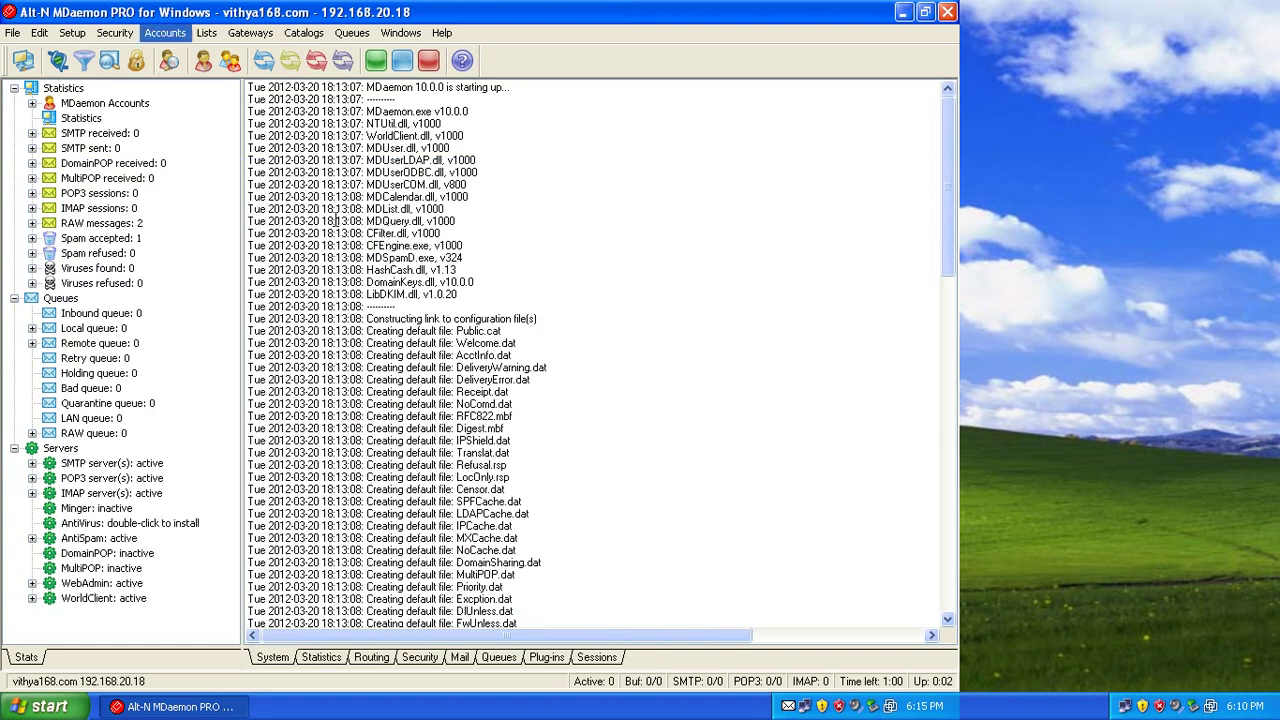
Create the first new vithya168.com account by entering its name and password.
key("Down")
key("Return")
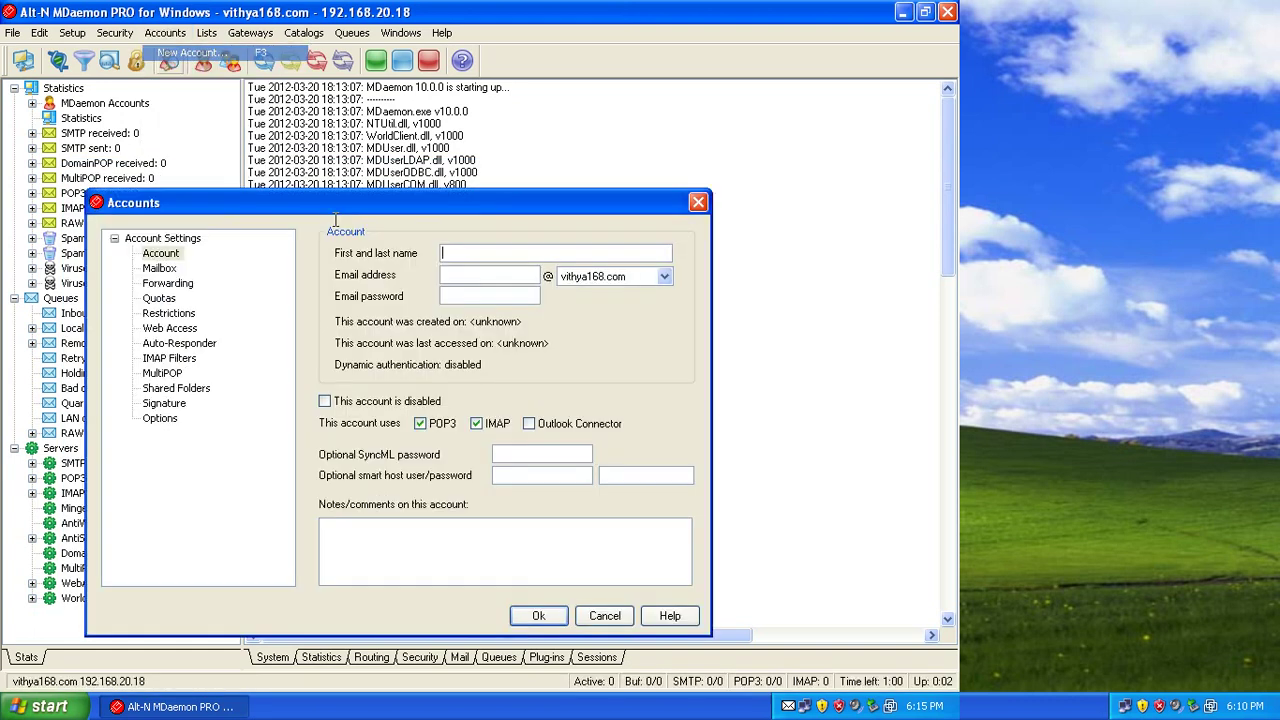
type("dara")
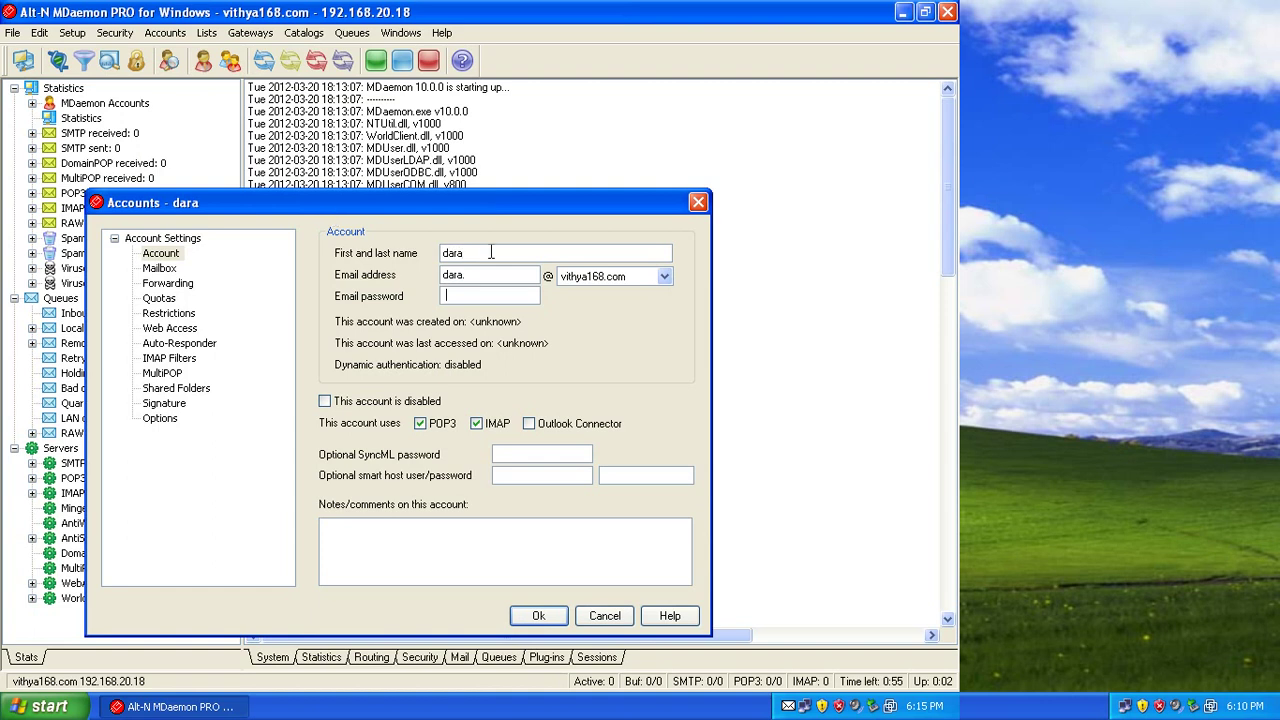
key("Return")
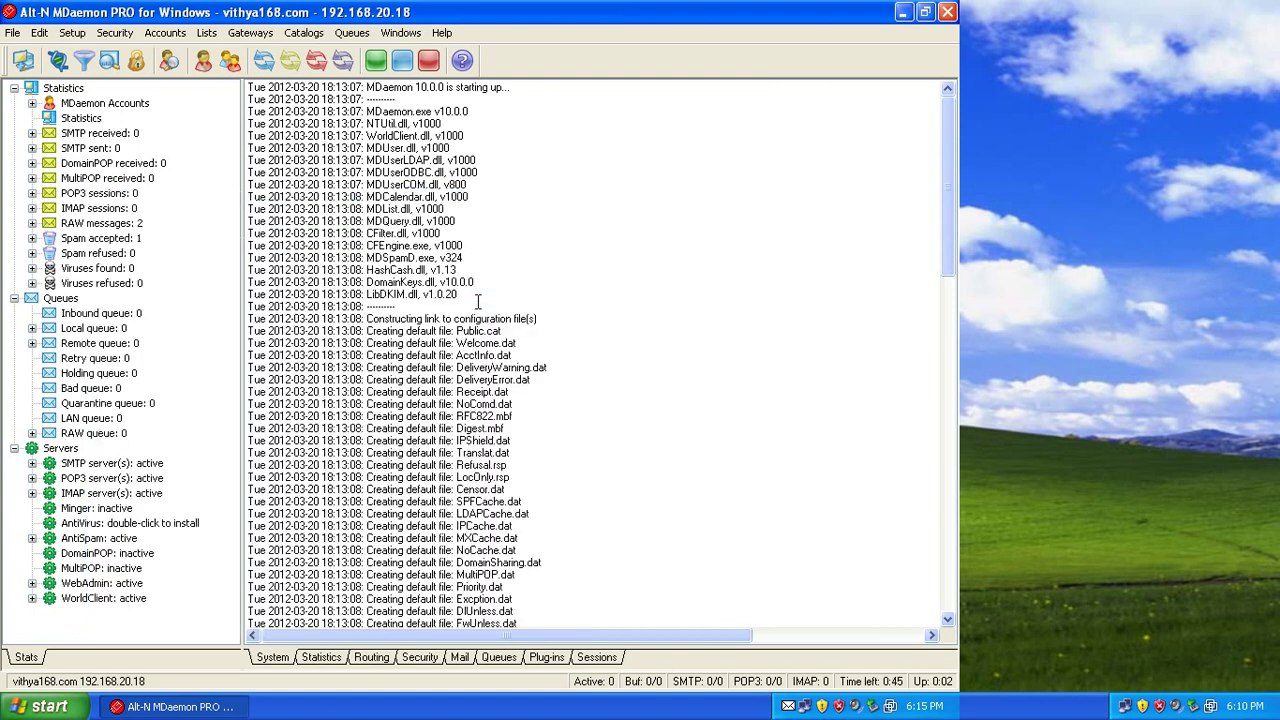
Add a second account named abc with its password.
key("alt+a")
key("Return")
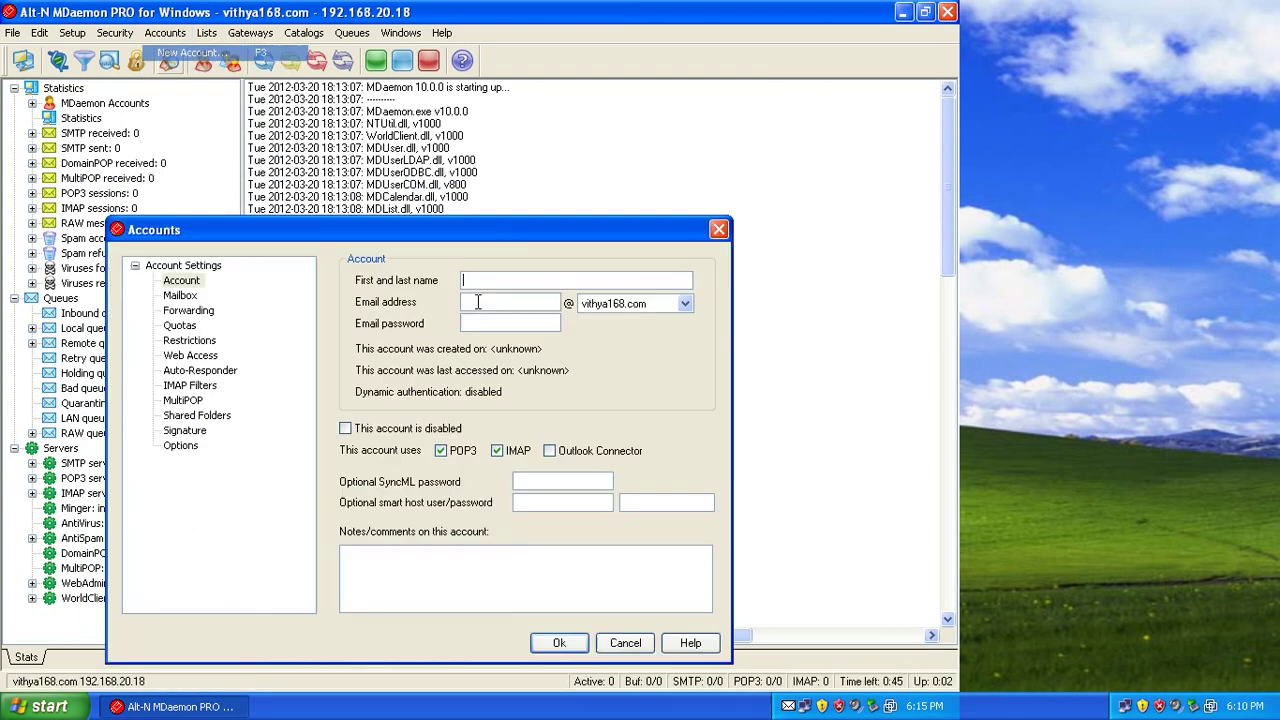
type("abc")
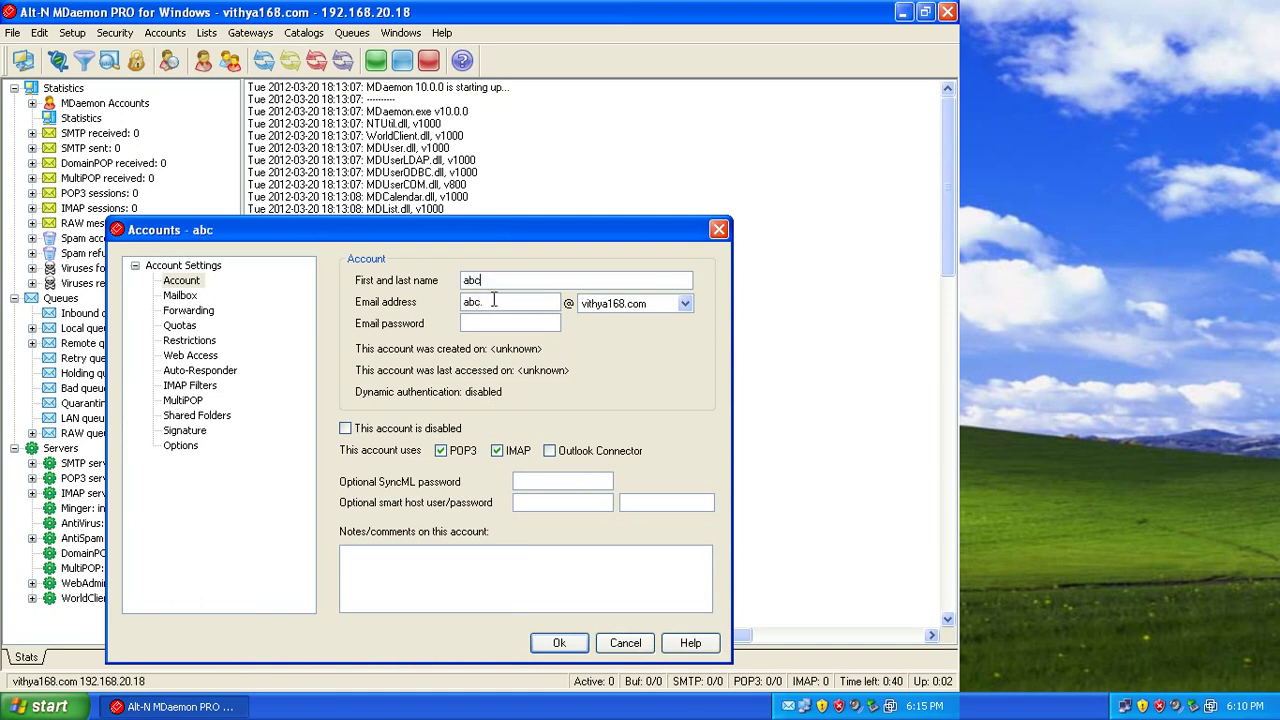
key("Tab")
key("Return")
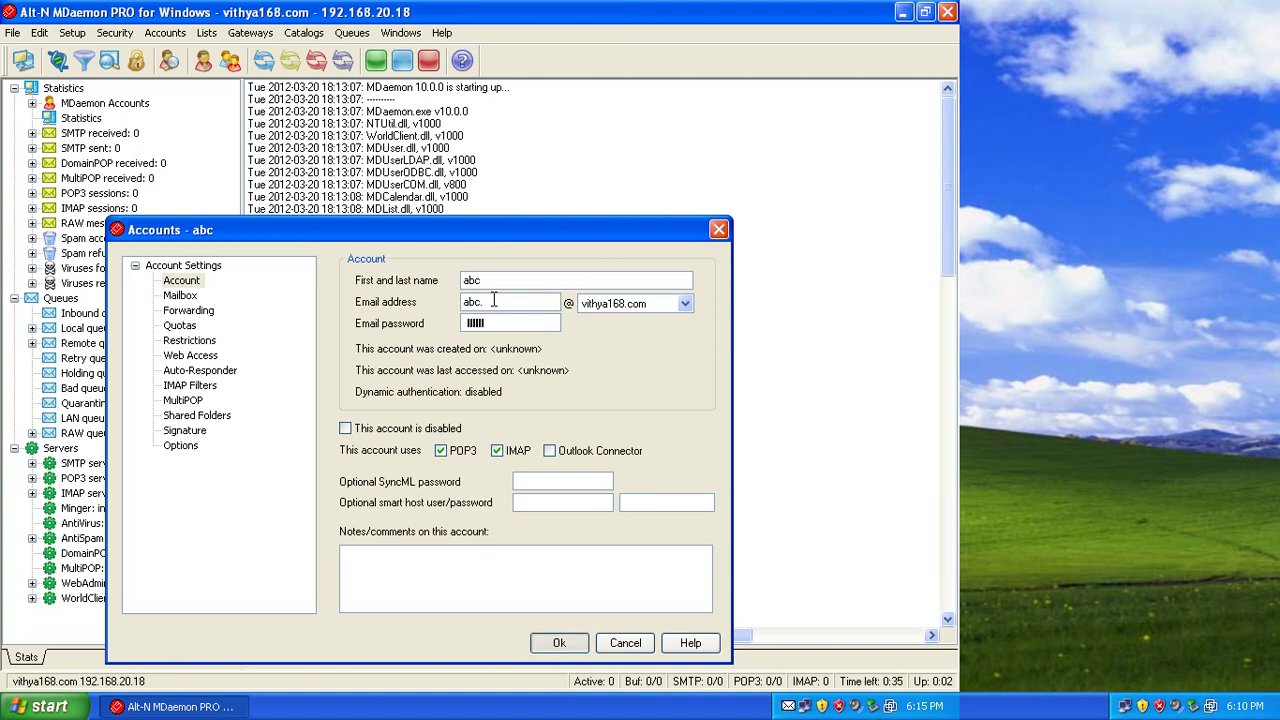
Add a third account with its name and password, moving the form to reach its buttons.
key("Down")
key("Return")
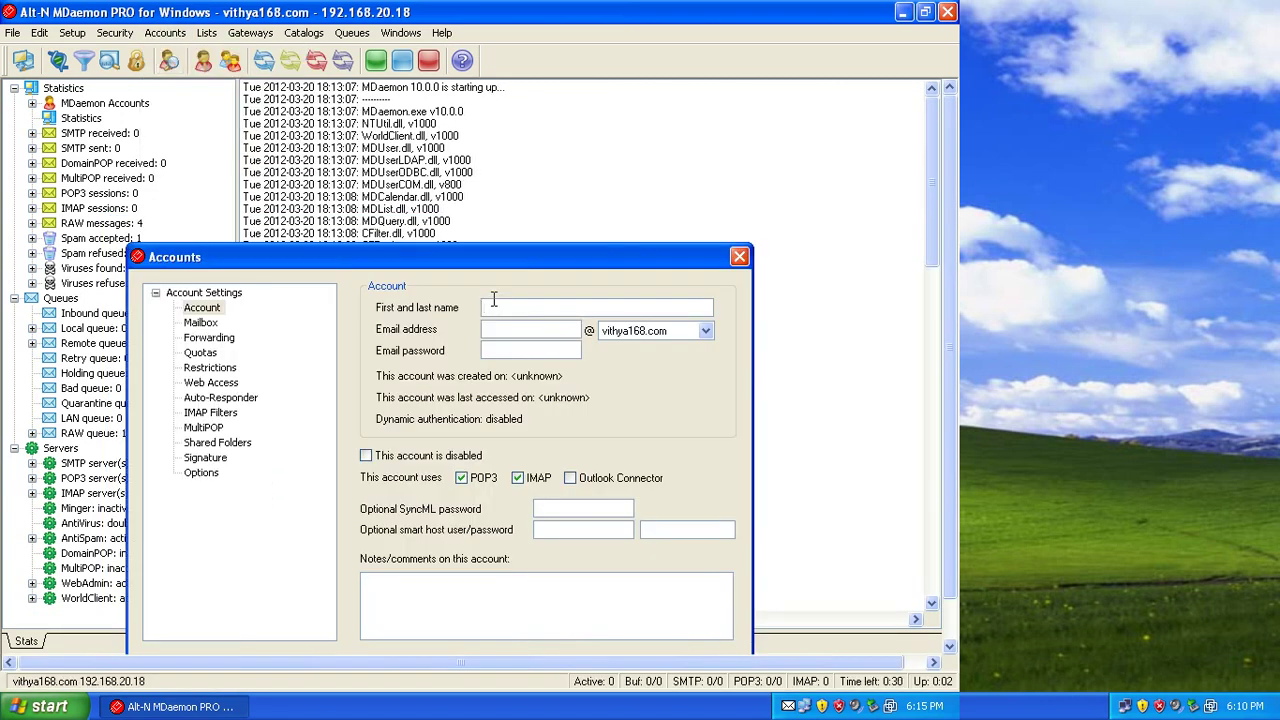
key("Tab")
key("alt+space")
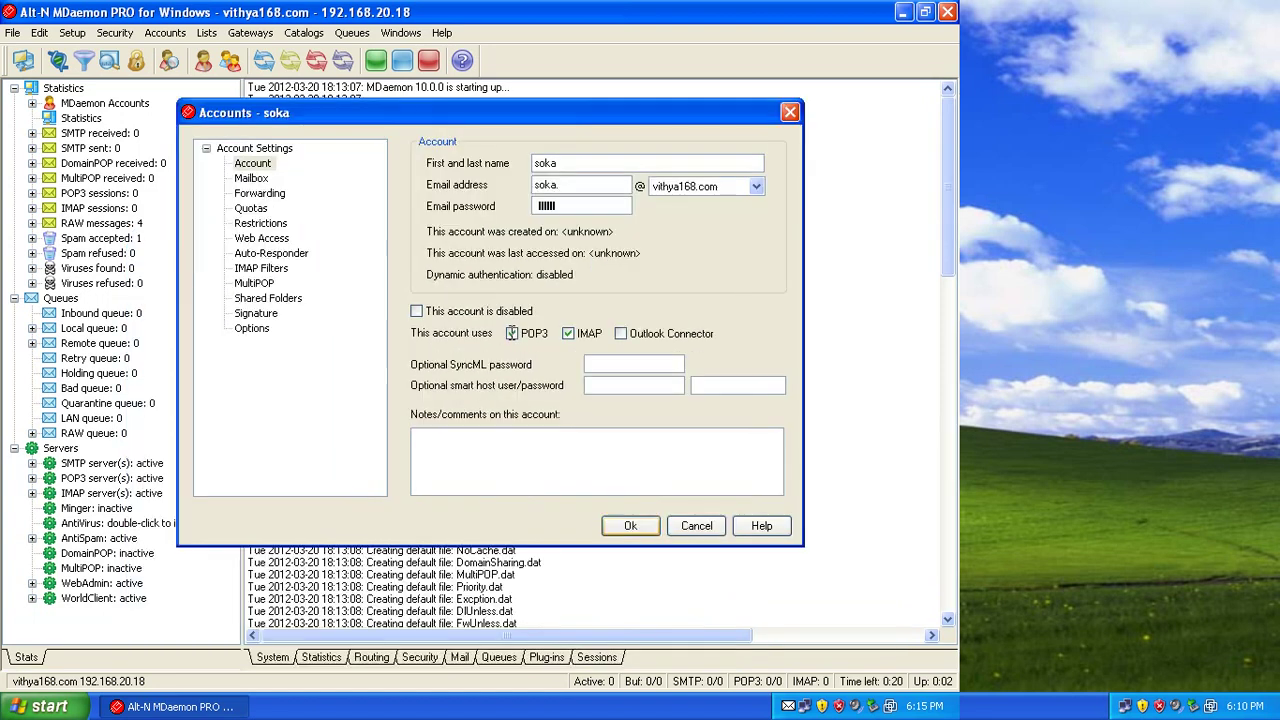
key("Return")
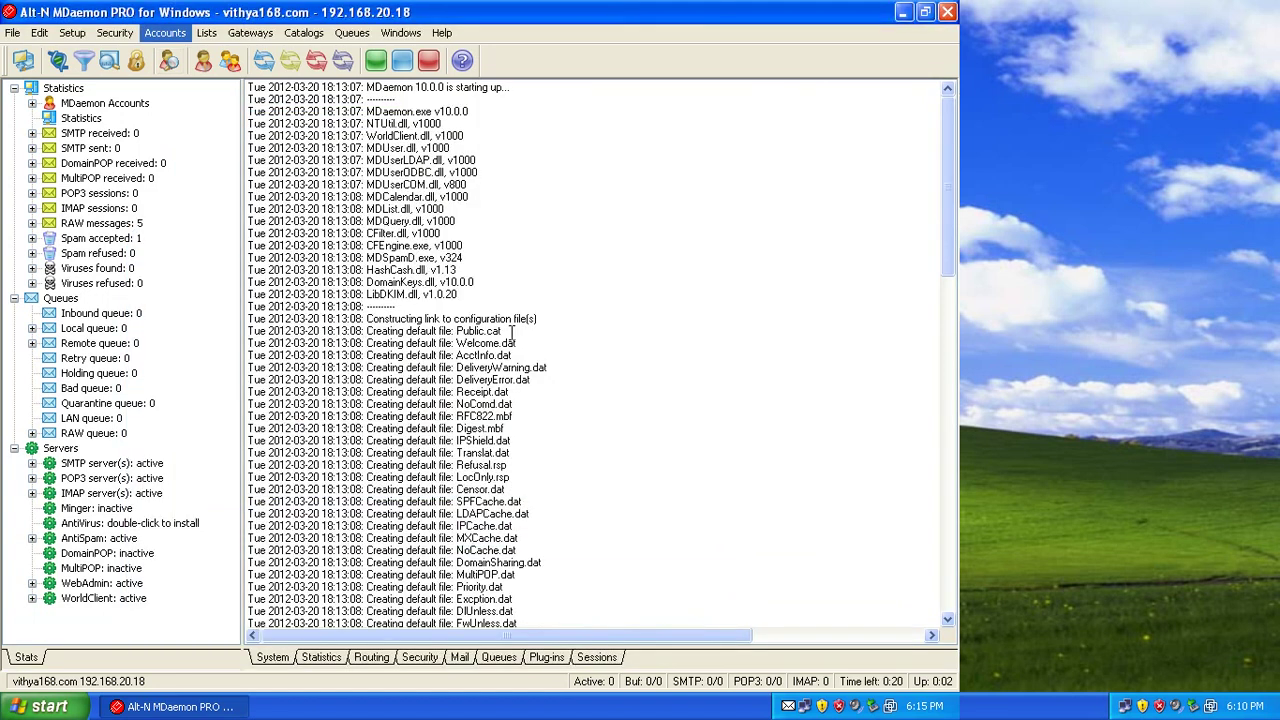
Add a fourth account with its name and password.
key("alt+a")
key("Down")
key("Return")
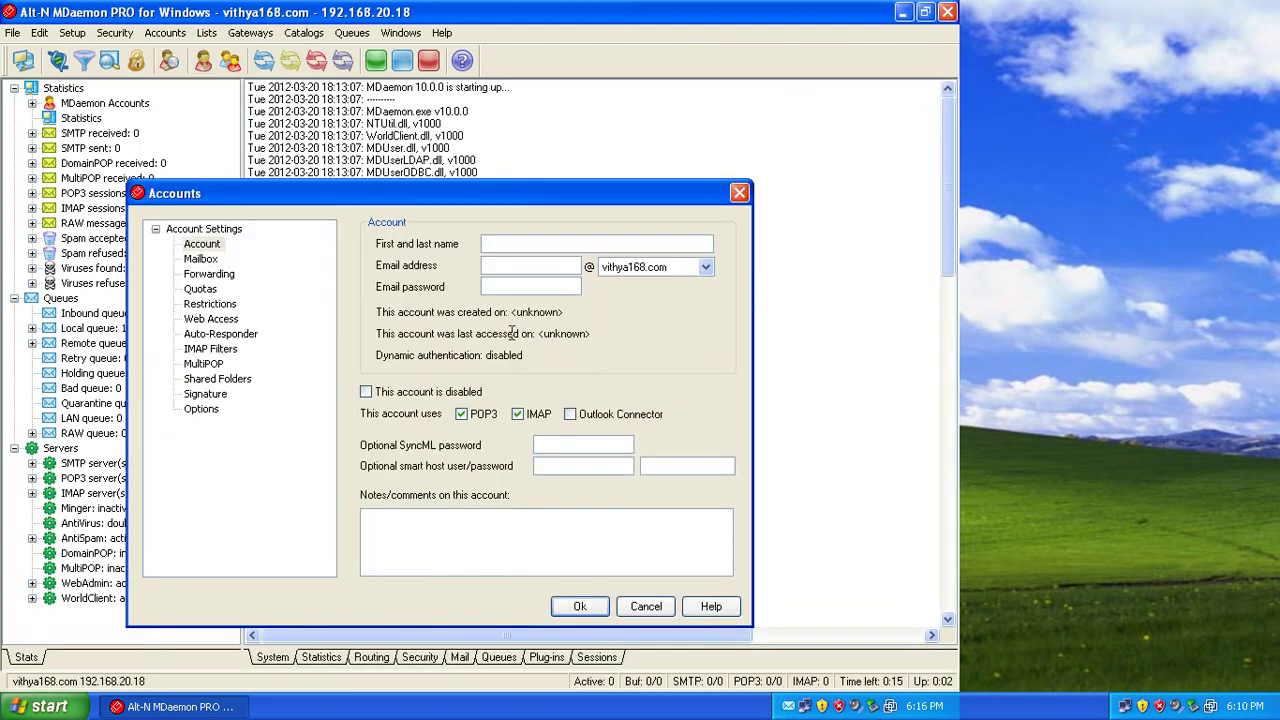
type("ida")
key("Tab")
key("Tab")
key("Tab")
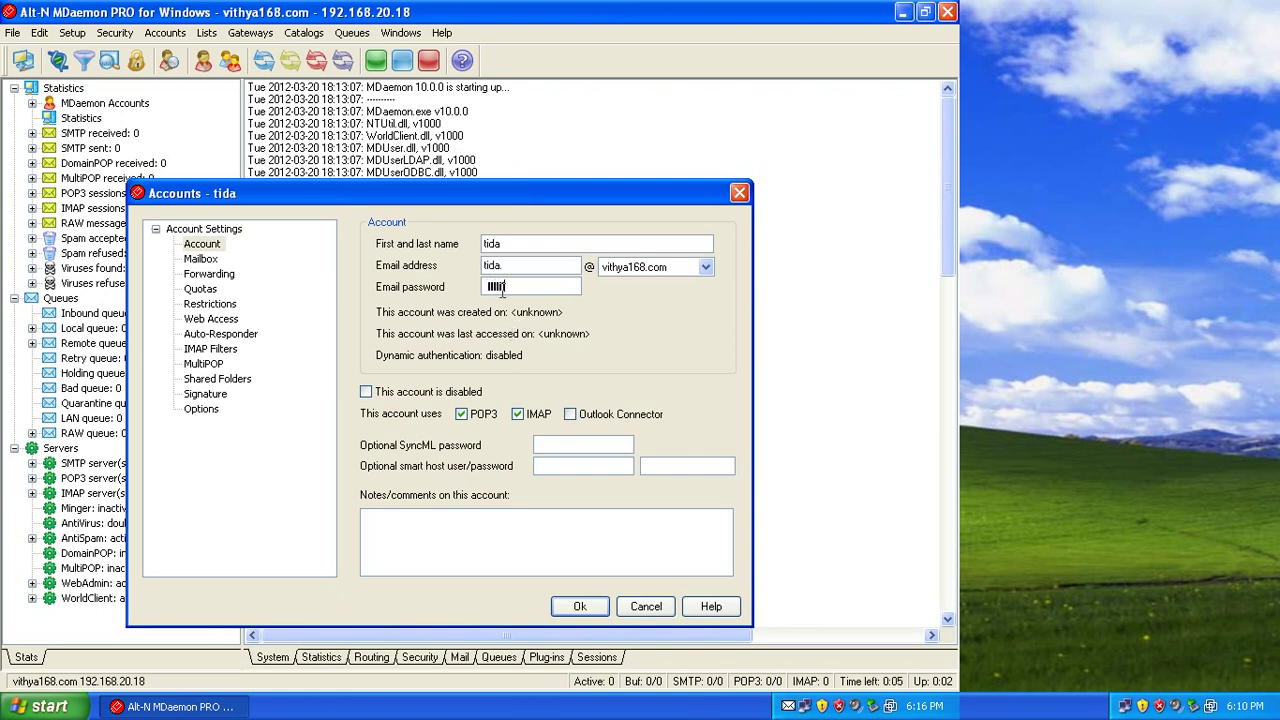
key("Return")
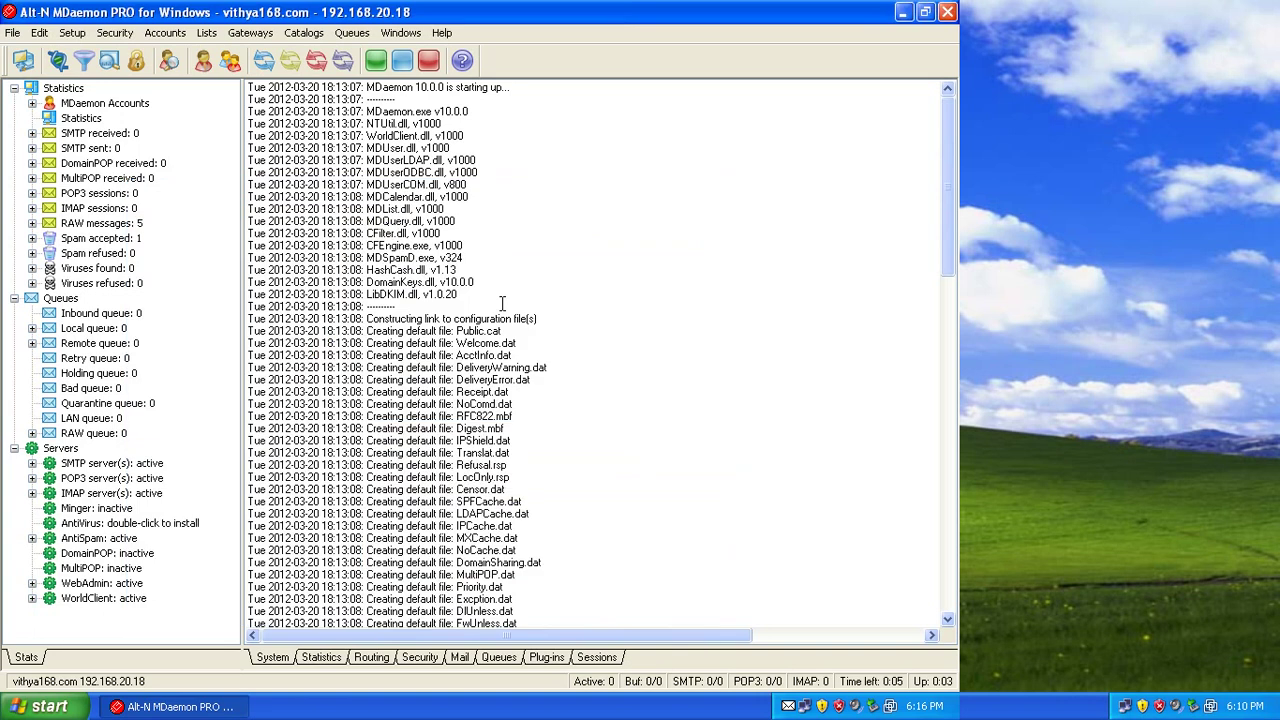
Pick the third vithya168.com account for editing and go to its MultiPOP page.
key("alt+a")
key("Down")
key("Down")
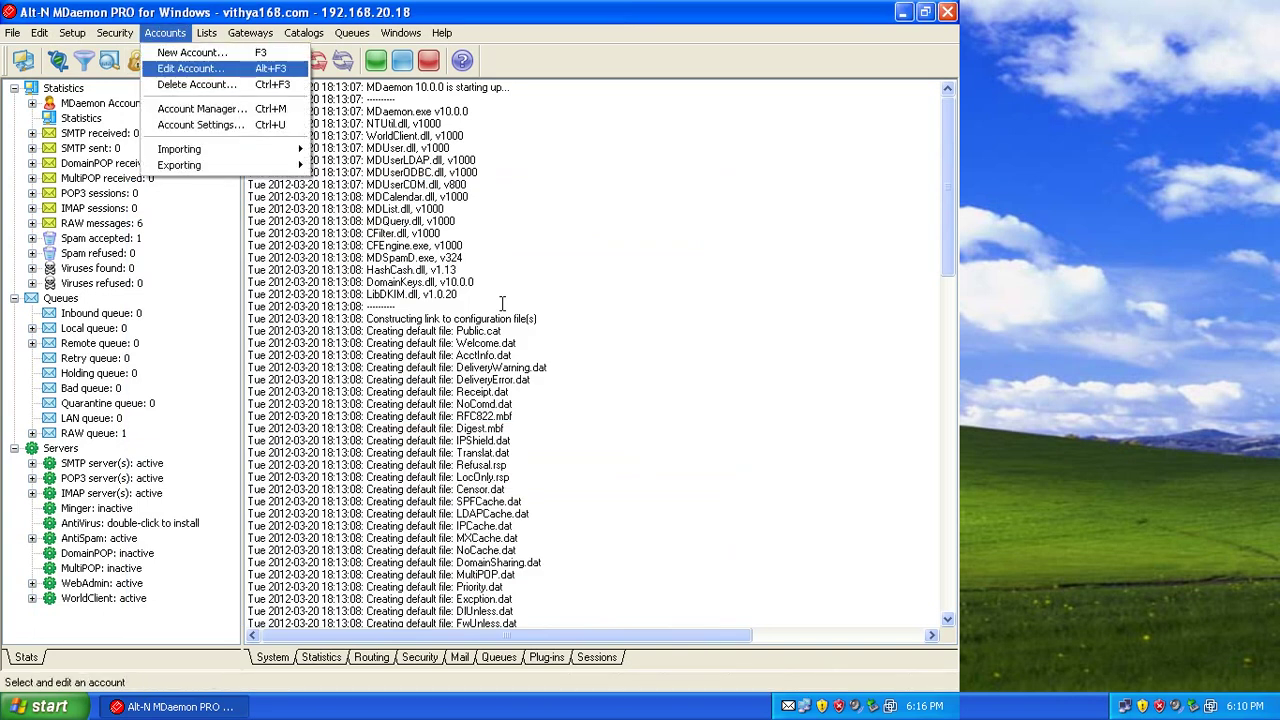
key("Return")
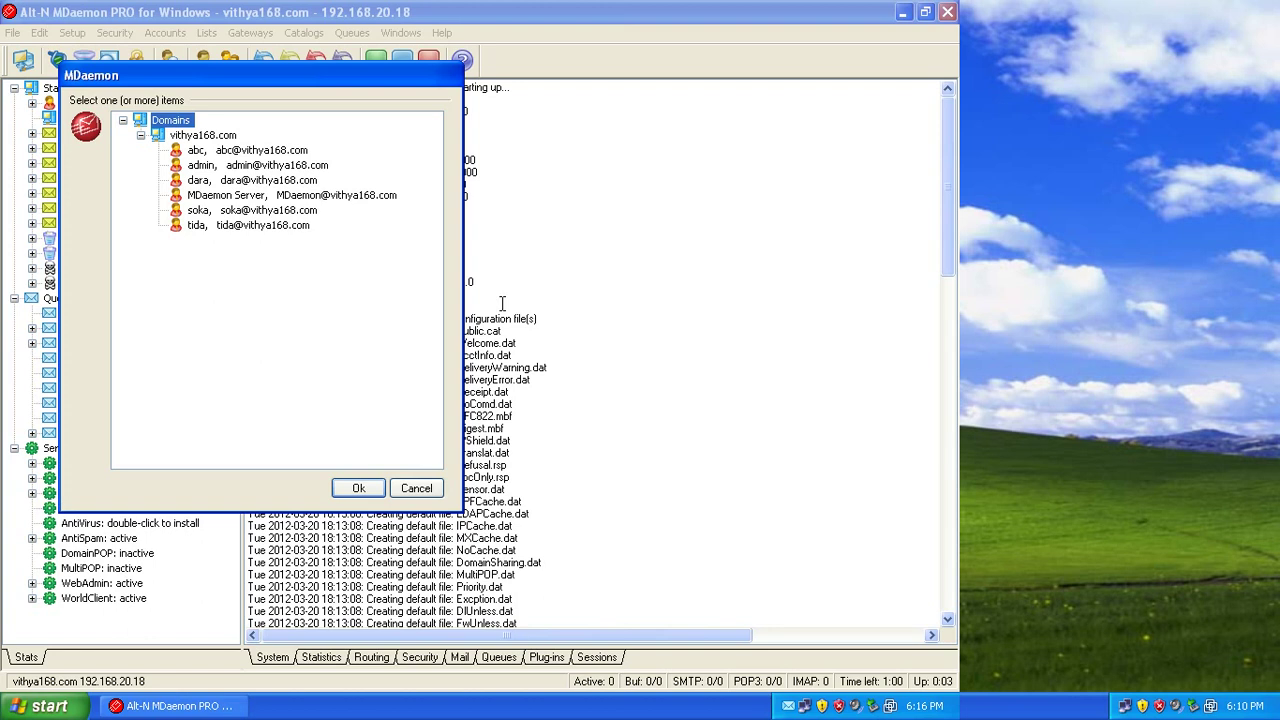
key("Down")
key("Down")
key("Down")
key("Down")
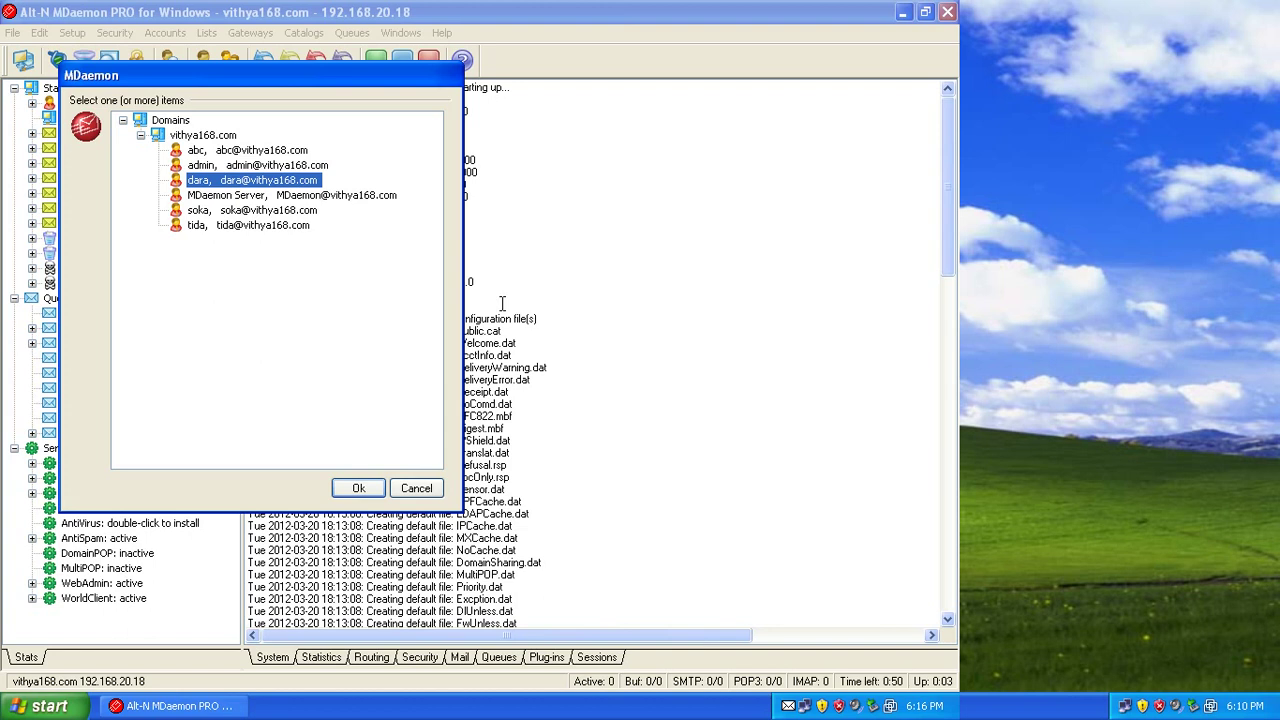
key("Return")
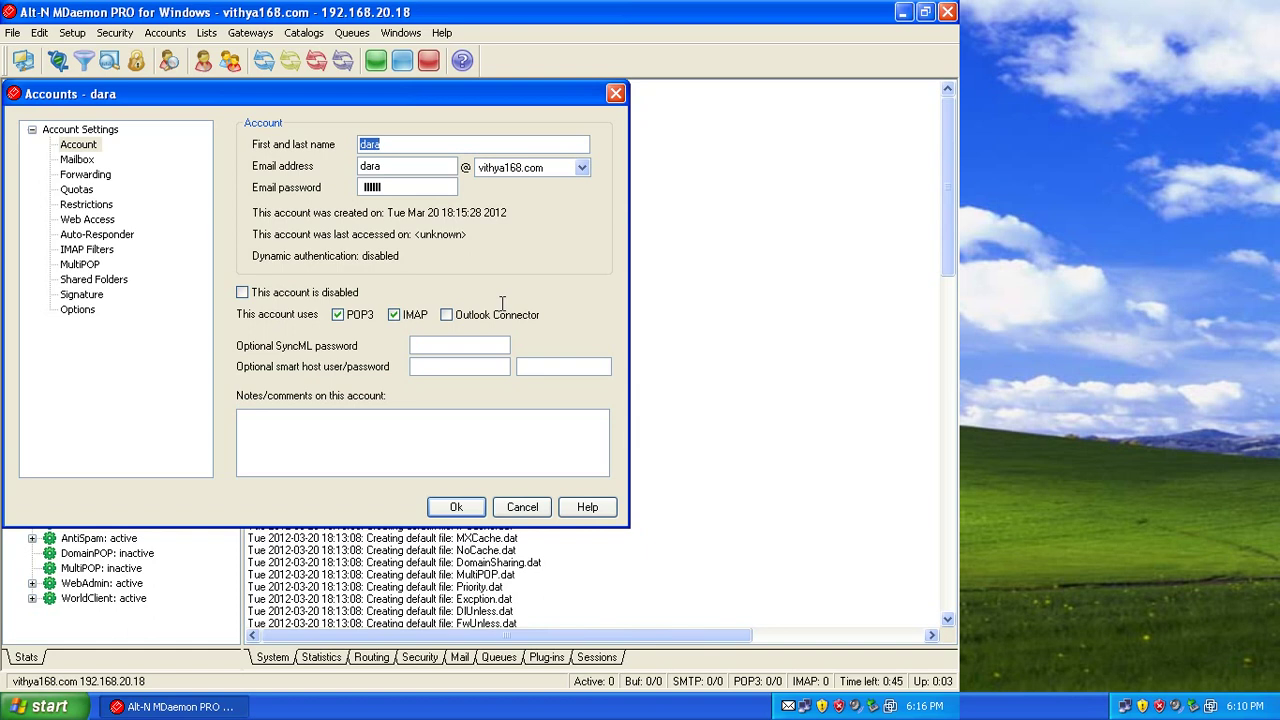
key("shift+Tab")
key("m")
key("m")
key("Tab")
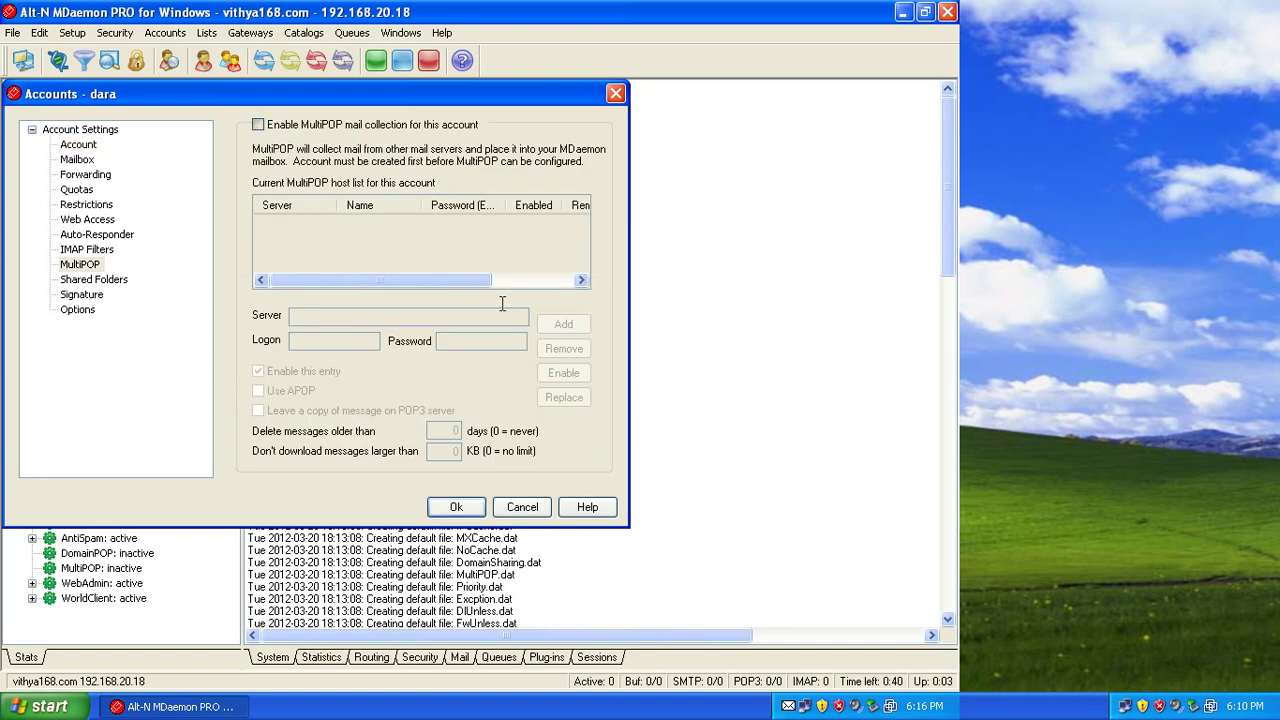
Enable MultiPOP with server mail.vithya168.com, the account's e-mail logon and password, then save.
key("space")
key("Tab")
key("Tab")
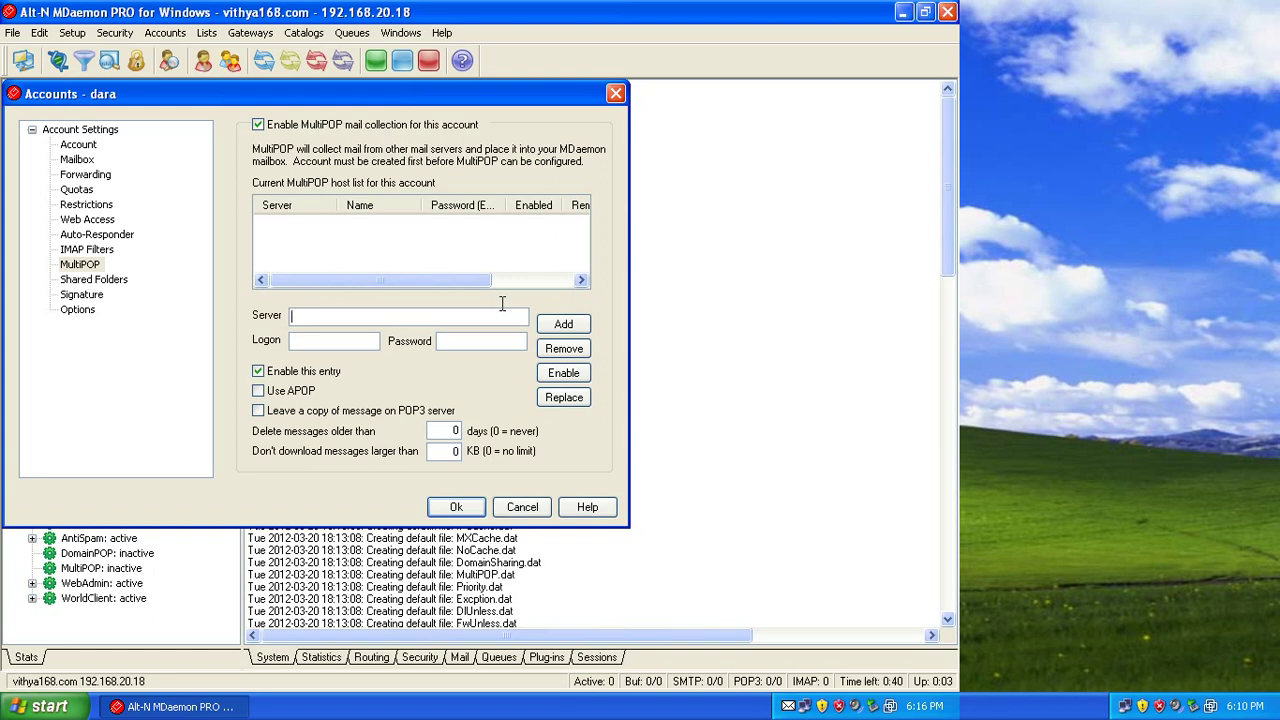
type("mail.vithya168.com")
left_click(334, 340)
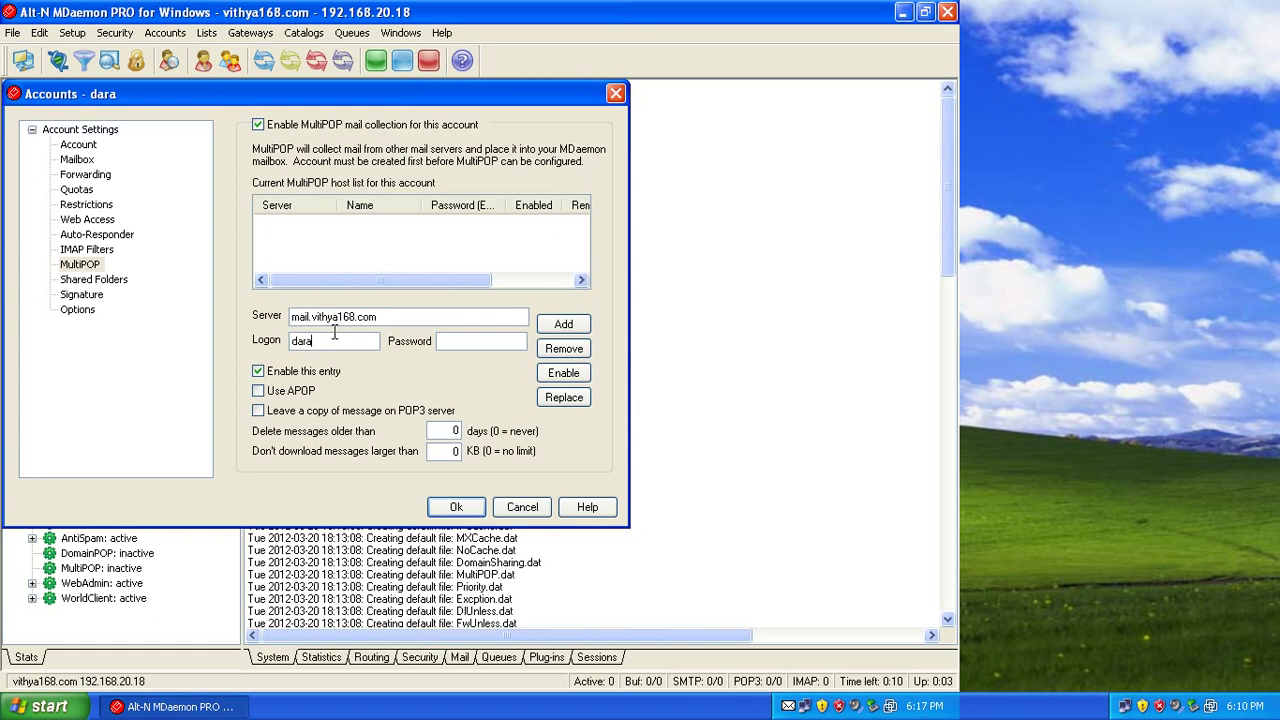
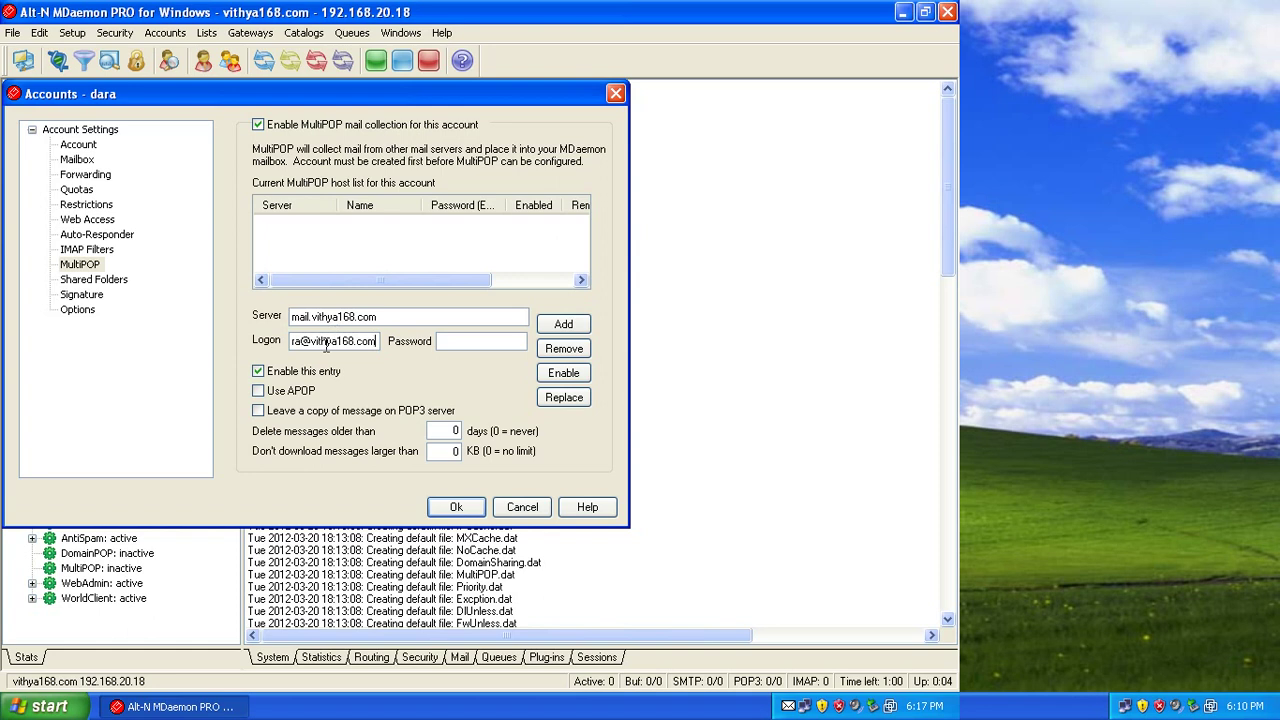
type("******")
key("Return")
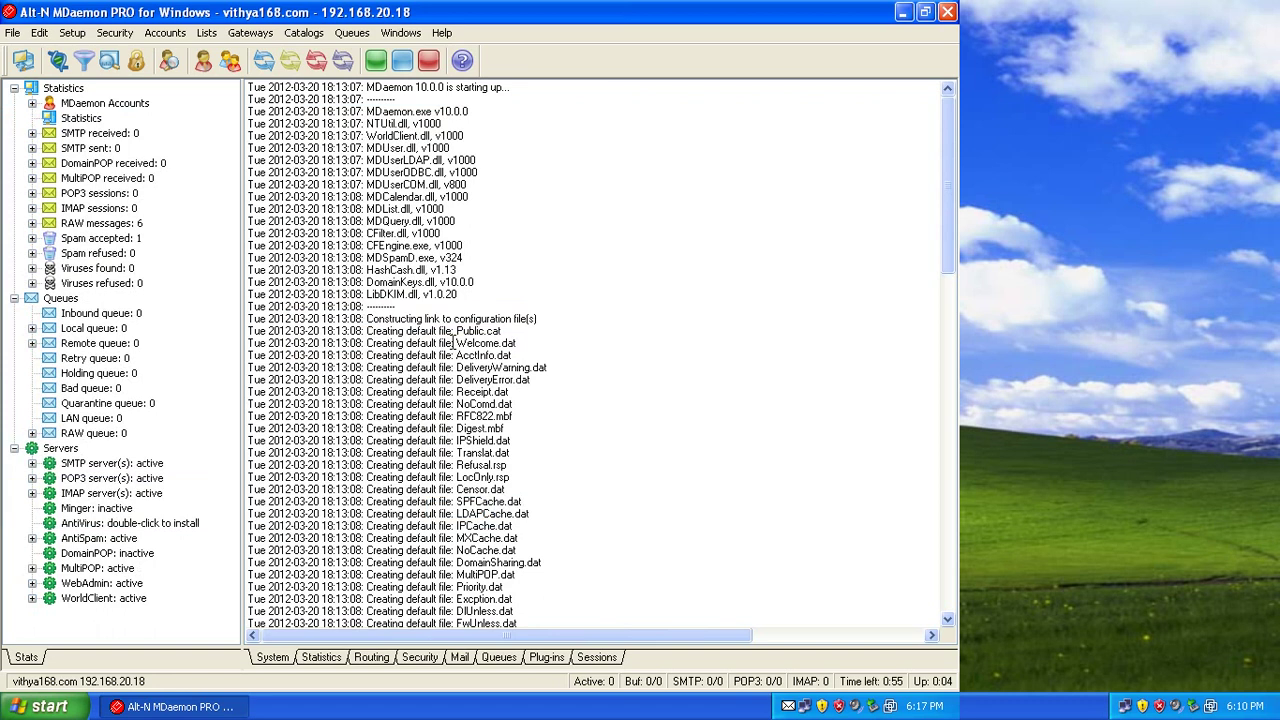
Open the abc account for editing from the Accounts menu.
key("alt")
key("Left")
key("Right")
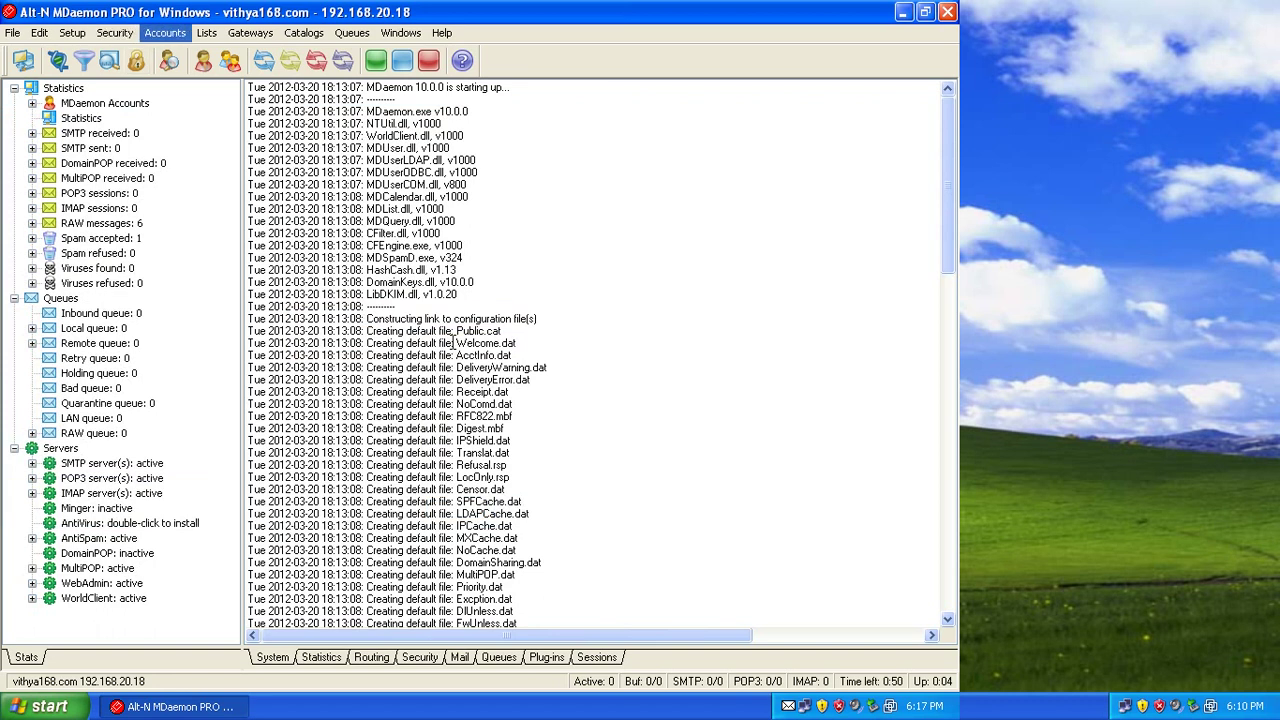
key("Down")
key("Down")
key("Return")
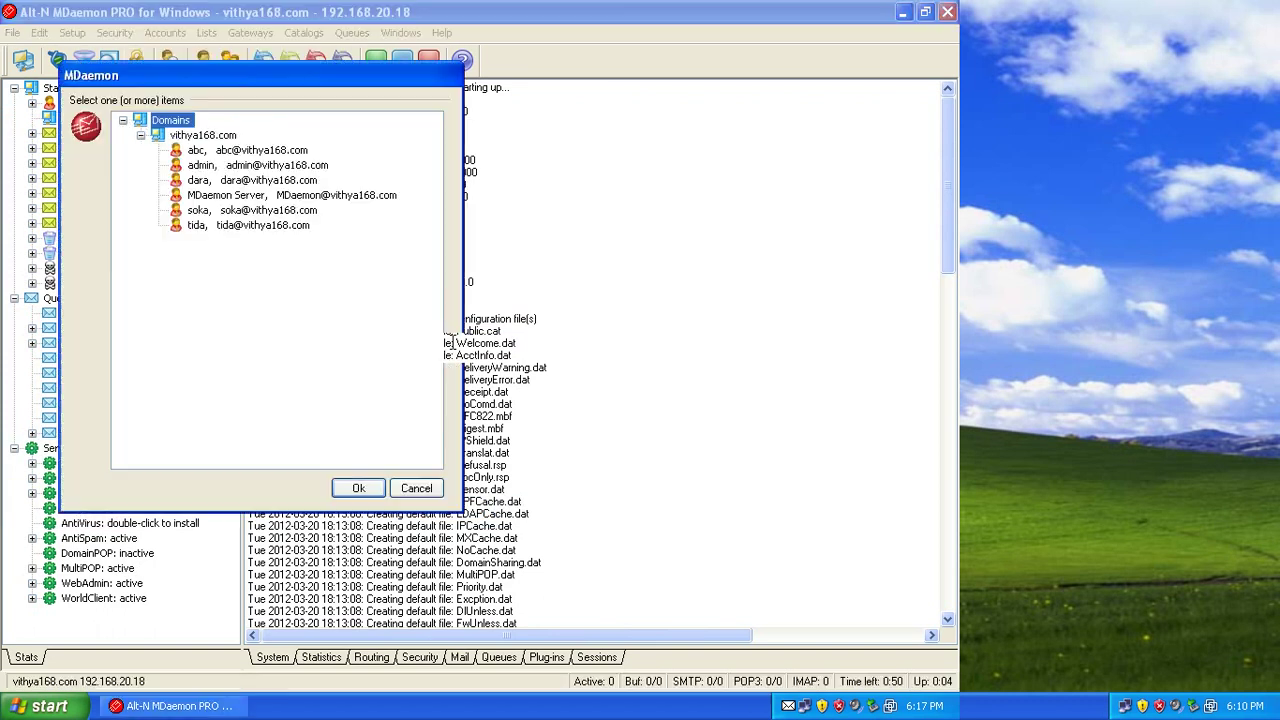
key("Down")
key("Down")
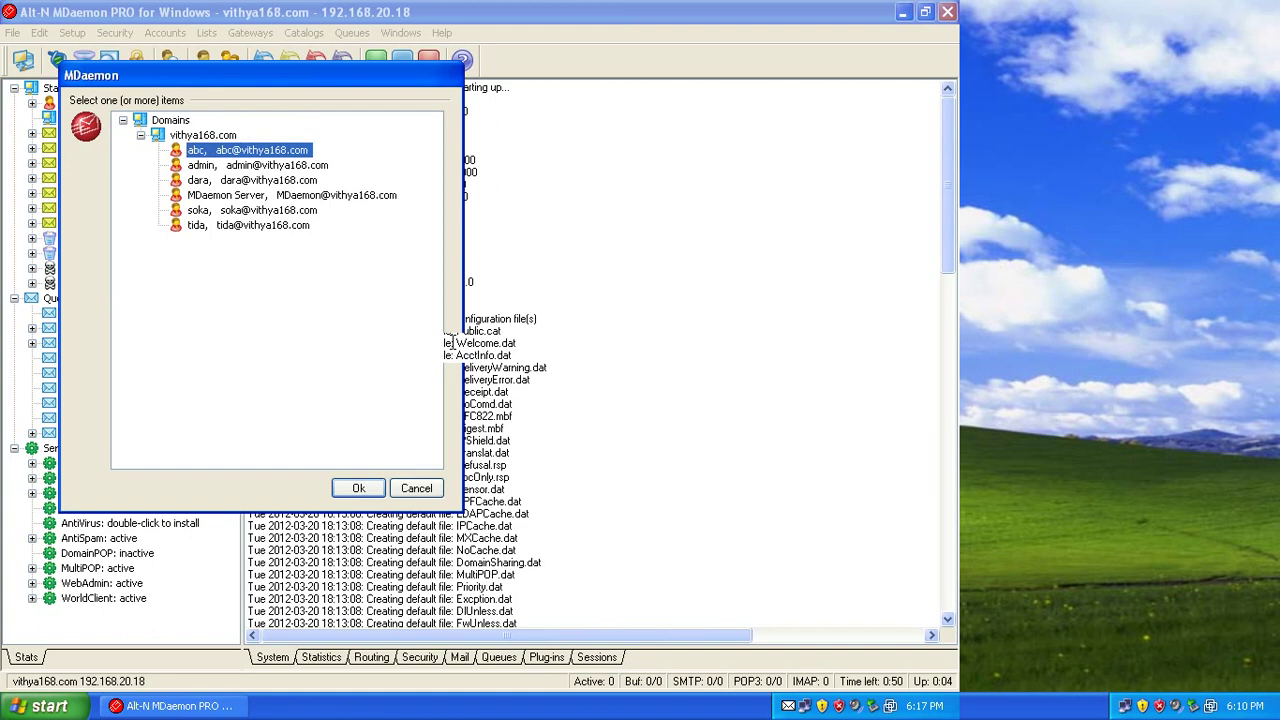
key("Return")
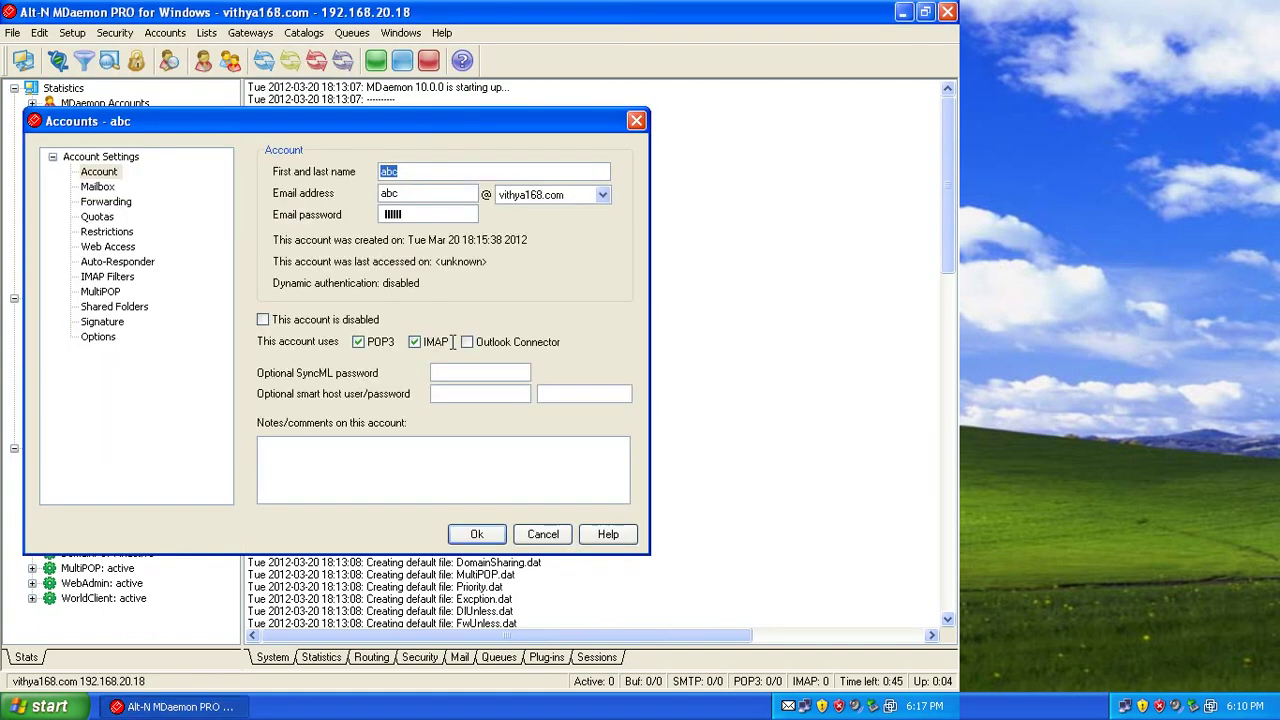
Enable abc's MultiPOP with server mail.vithya168.com, its e-mail logon and password, and save.
key("ctrl+Page_Down")
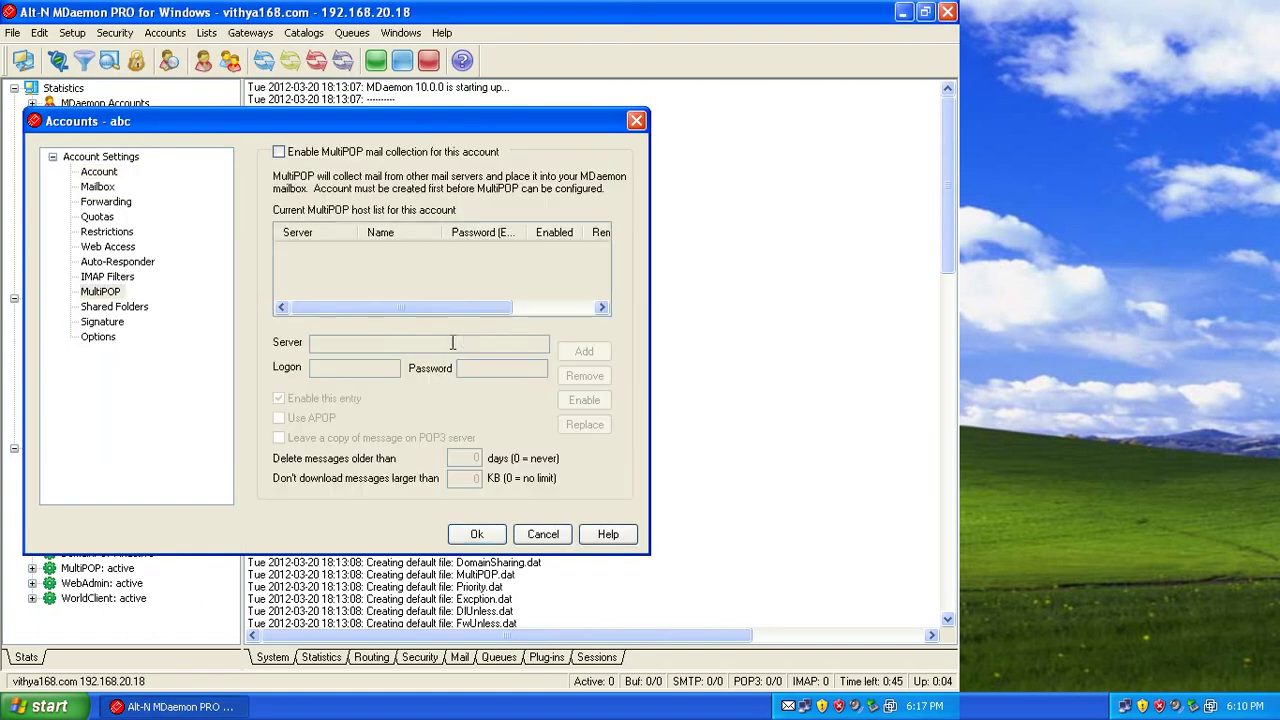
key("space")
left_click(452, 343)
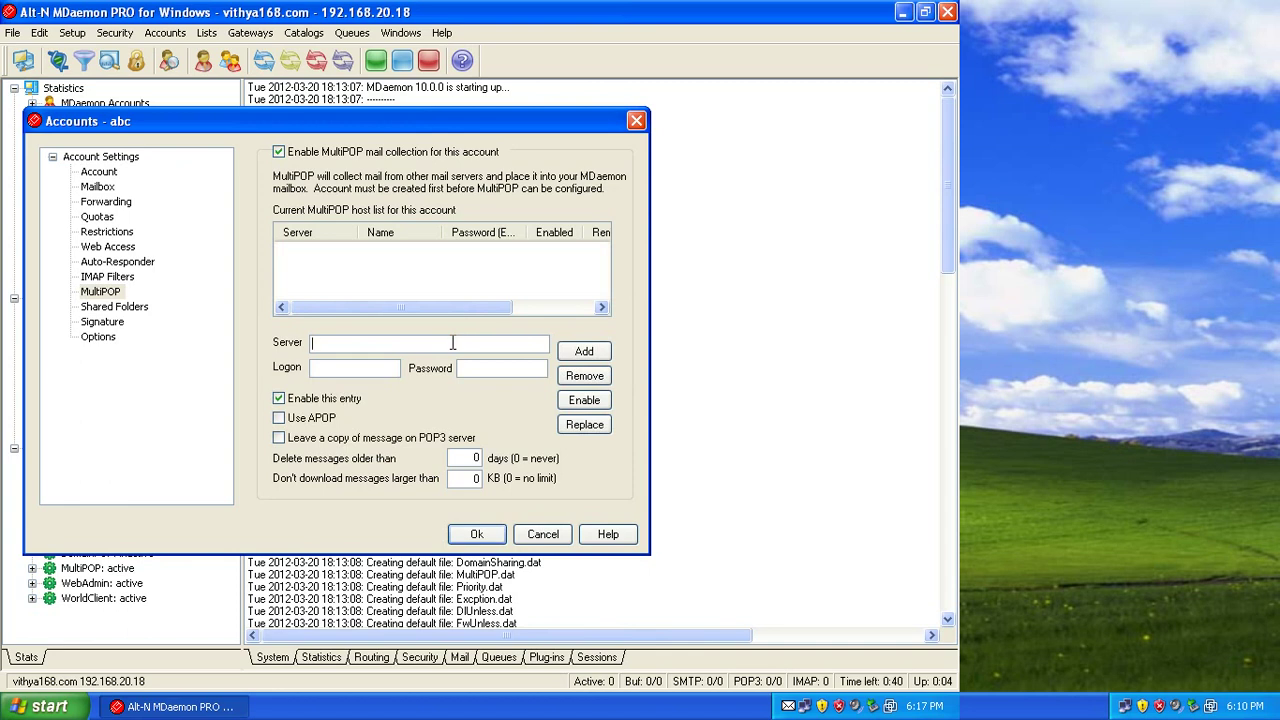
type("mail.vithya168.com")
key("Tab")
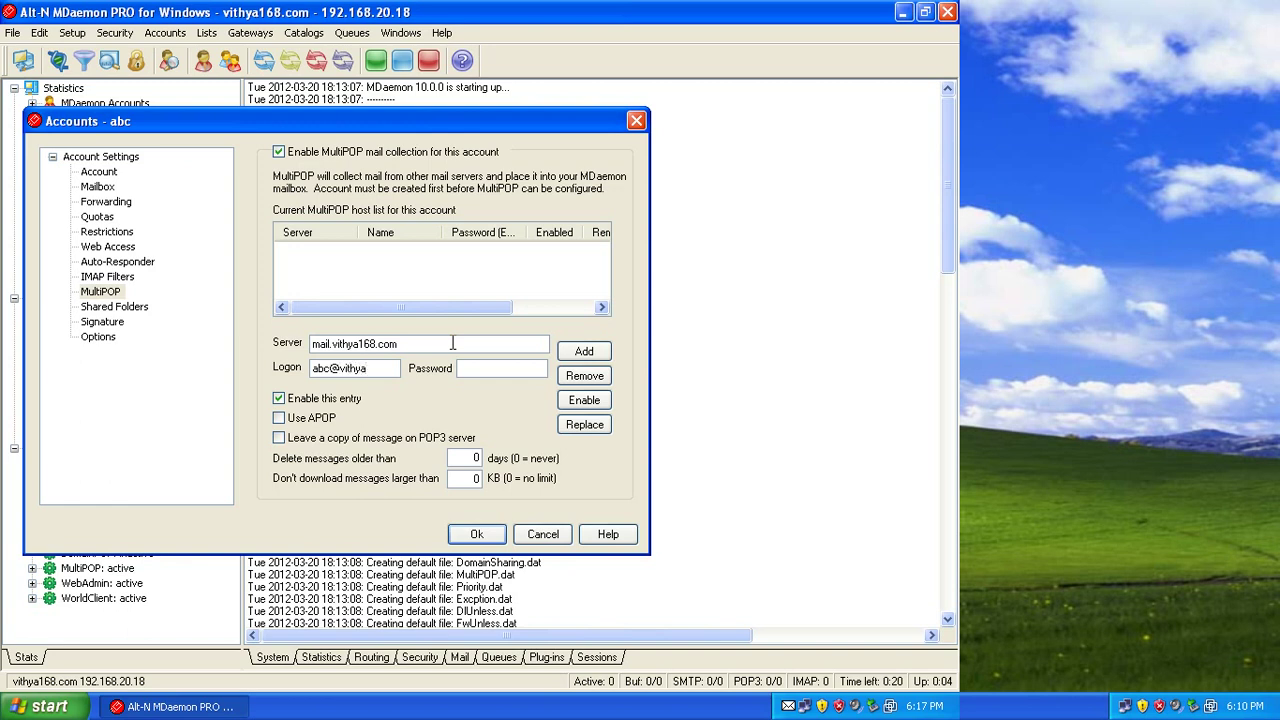
key("Tab")
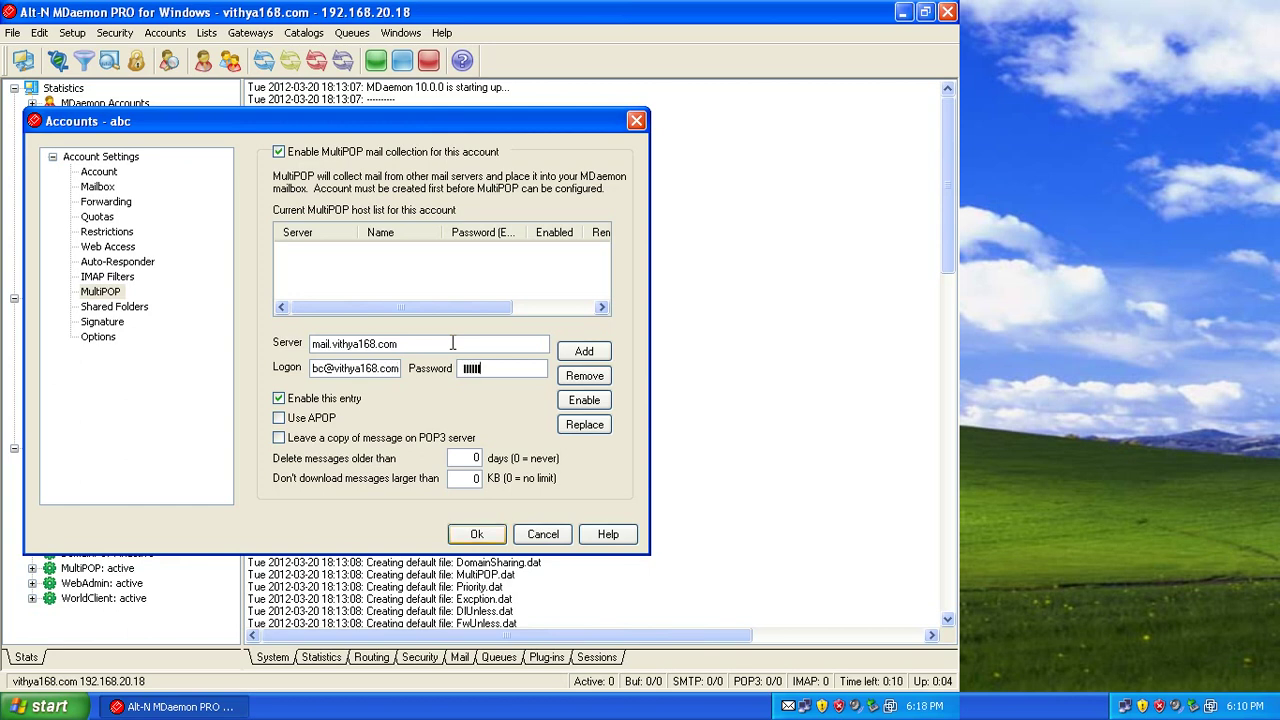
key("Return")
key("alt+l")
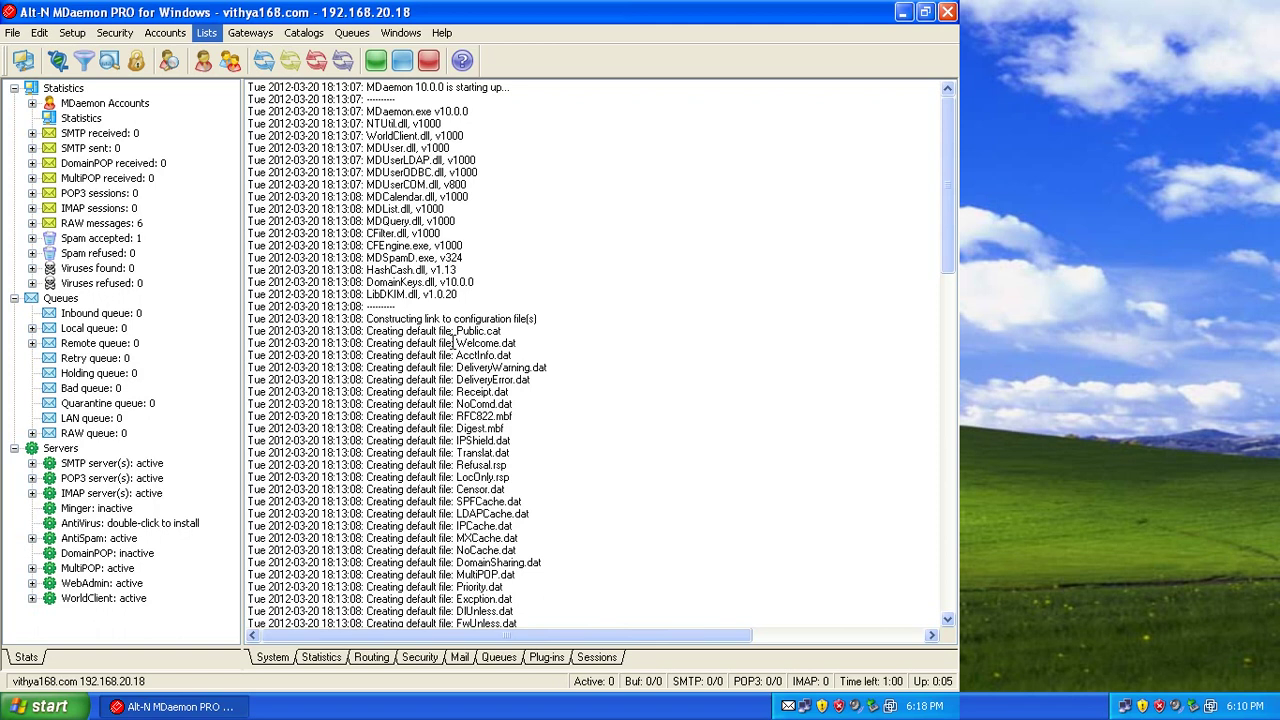
key("Escape")
Minimize MDaemon and enter 192.168.20.18 in Internet Explorer, which returns Bing results.
left_click(903, 12)
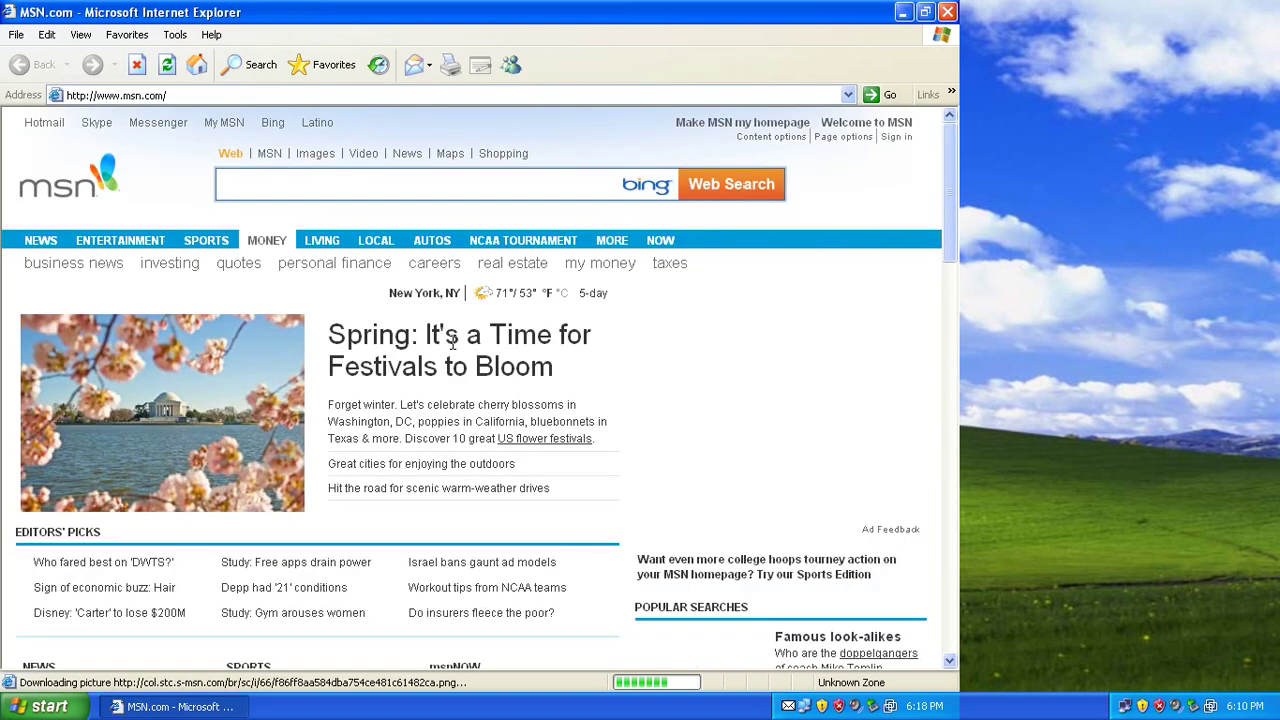
type("192")
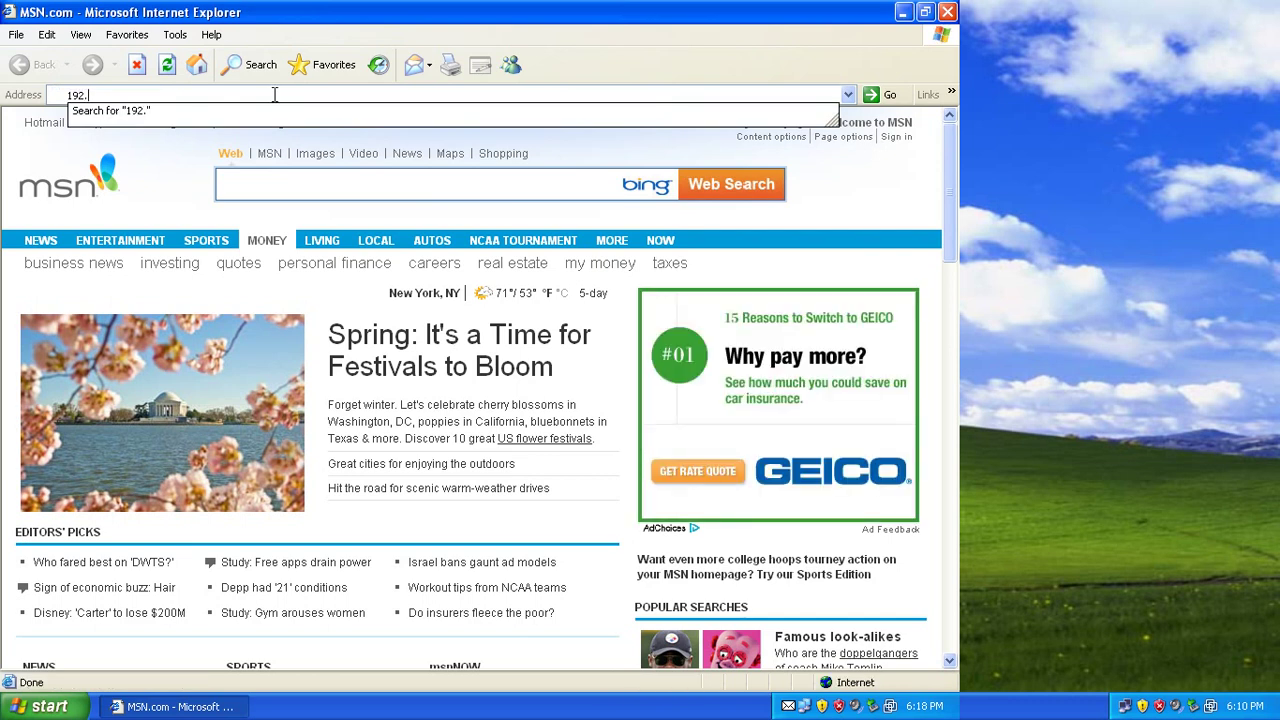
type(".168.20.18")
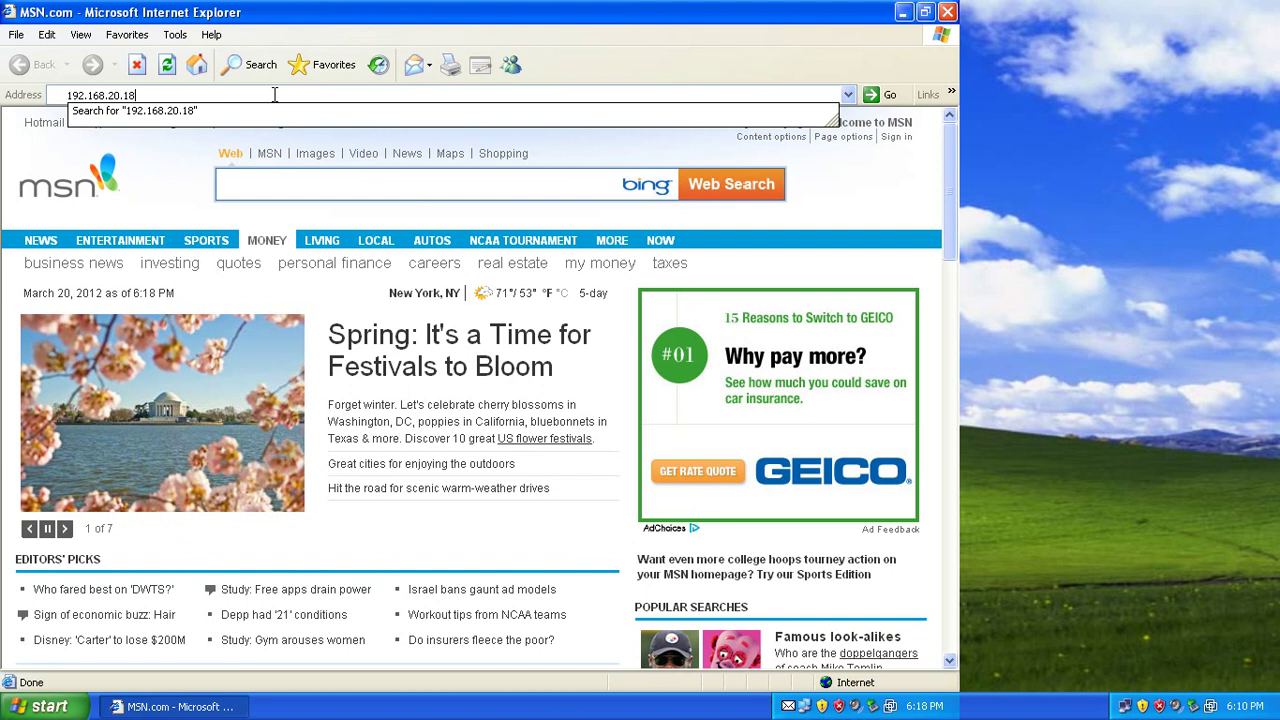
key("Return")
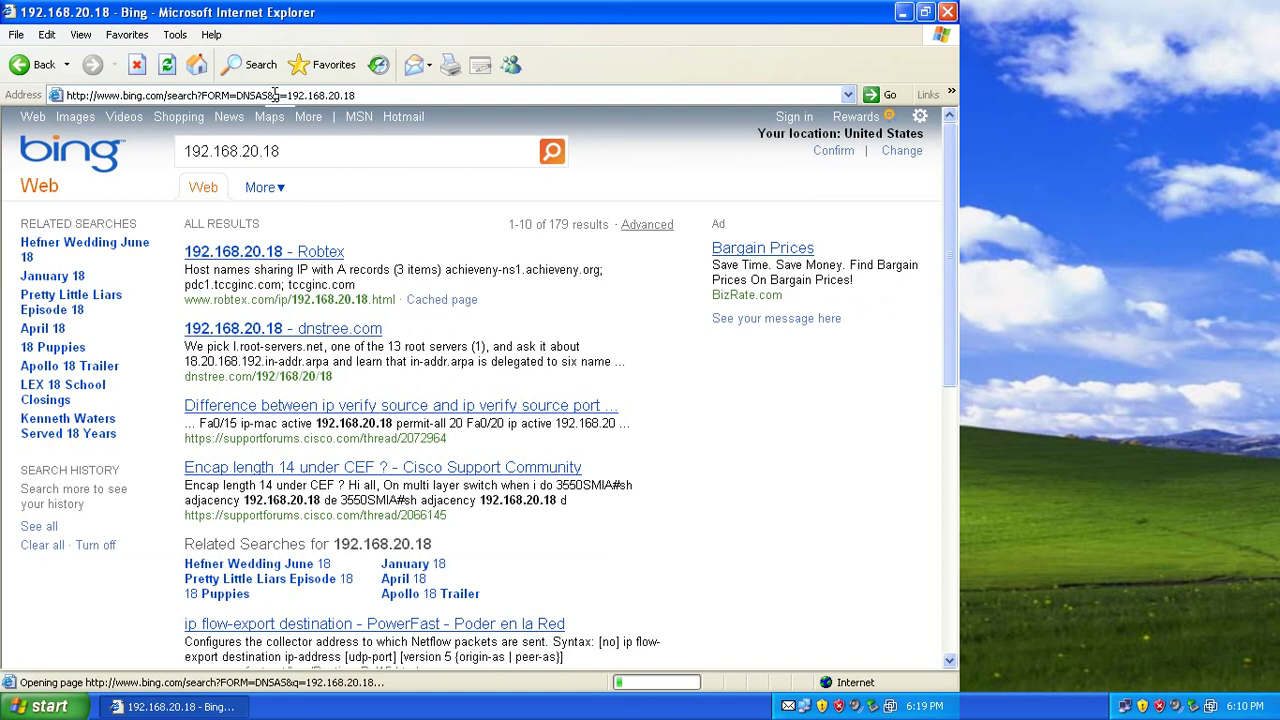
left_click(273, 94)
type("htt")
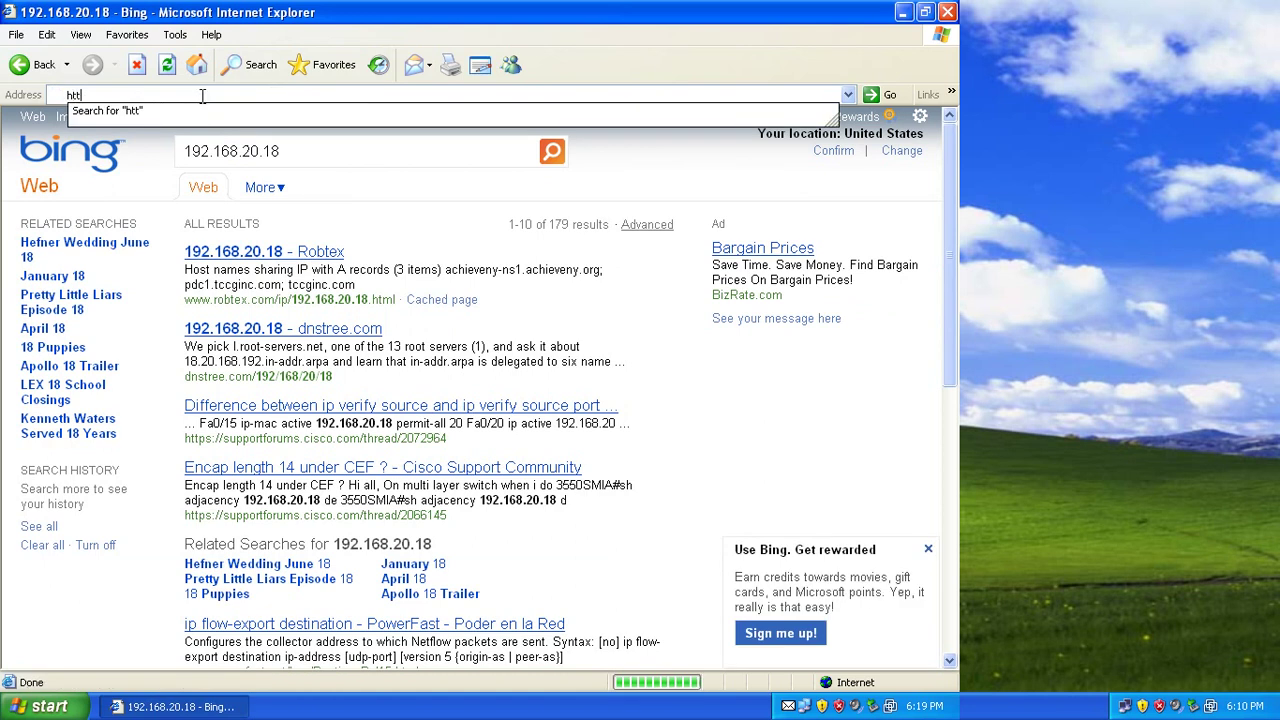
type("p")
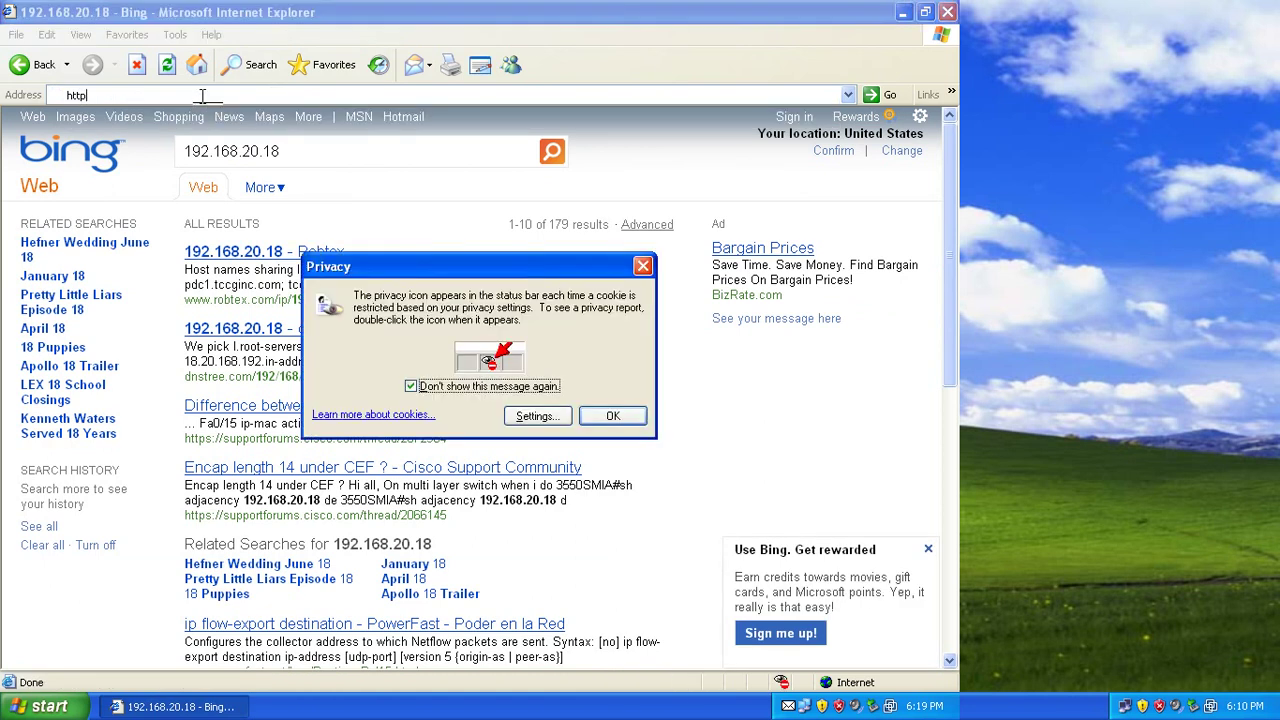
key("Return")
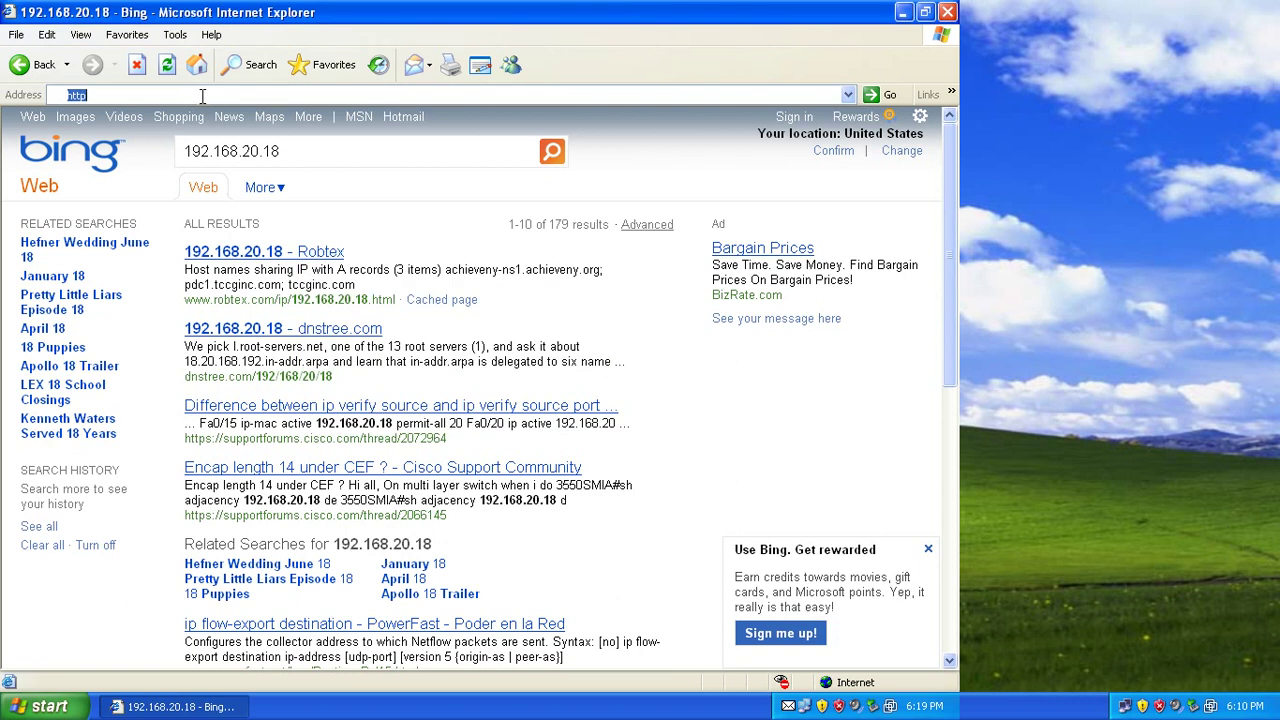
left_click(202, 96)
type(":")
type("\\\\1")
key("BackSpace")
key("BackSpace")
key("BackSpace")
type("//")
type("192")
type(".168")
type(".29")
key("BackSpace")
type("0.18")
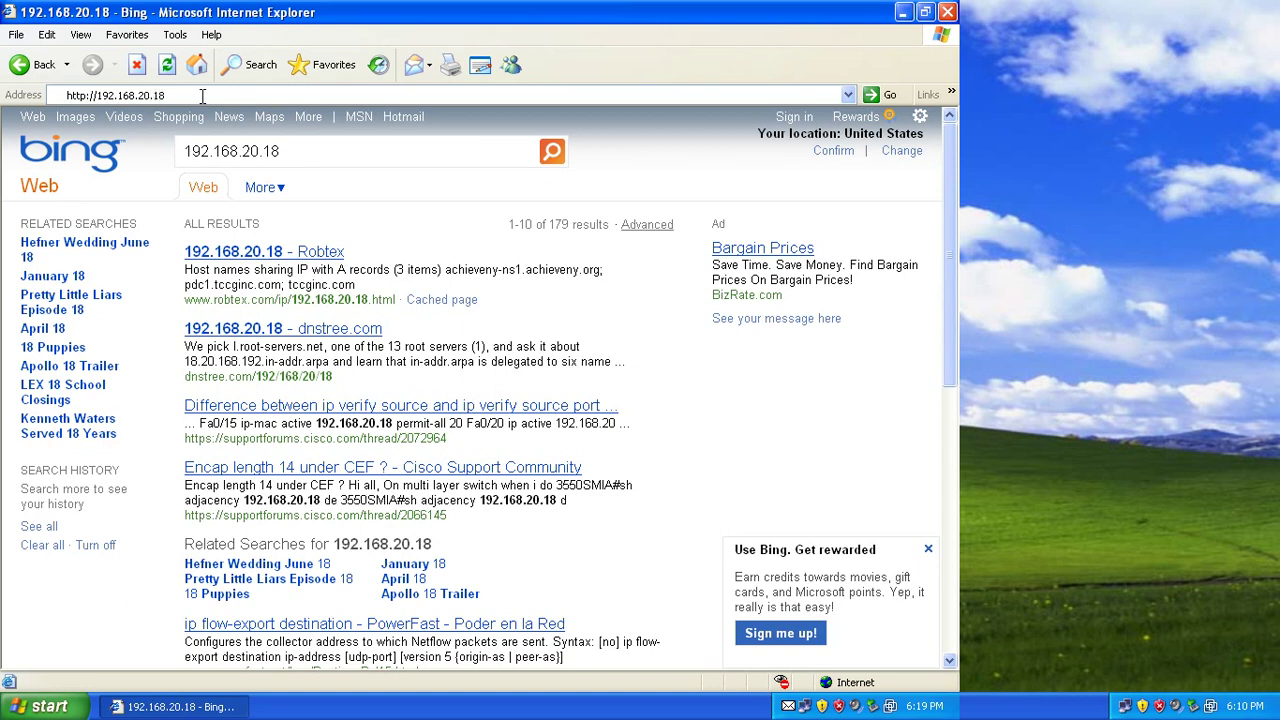
type(":3000")
key("Return")
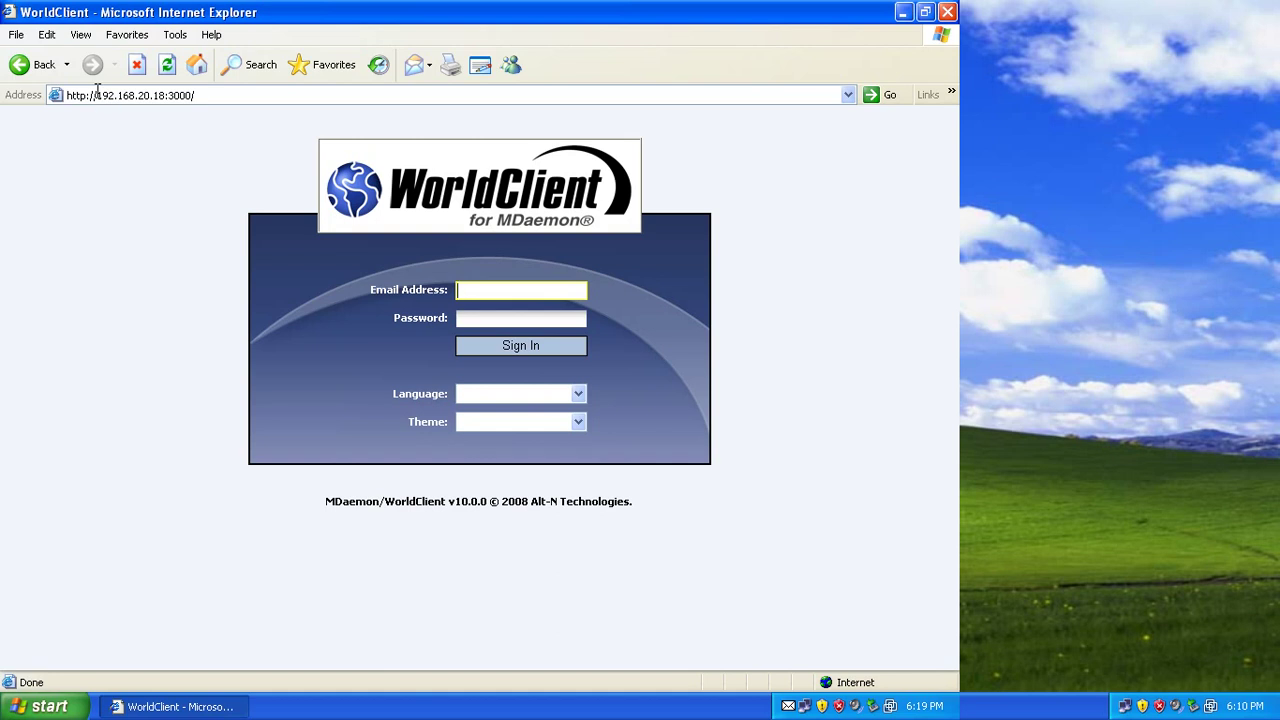
Sign in to WorldClient with the account's username and password.
type("dara")
key("Tab")
type("******")
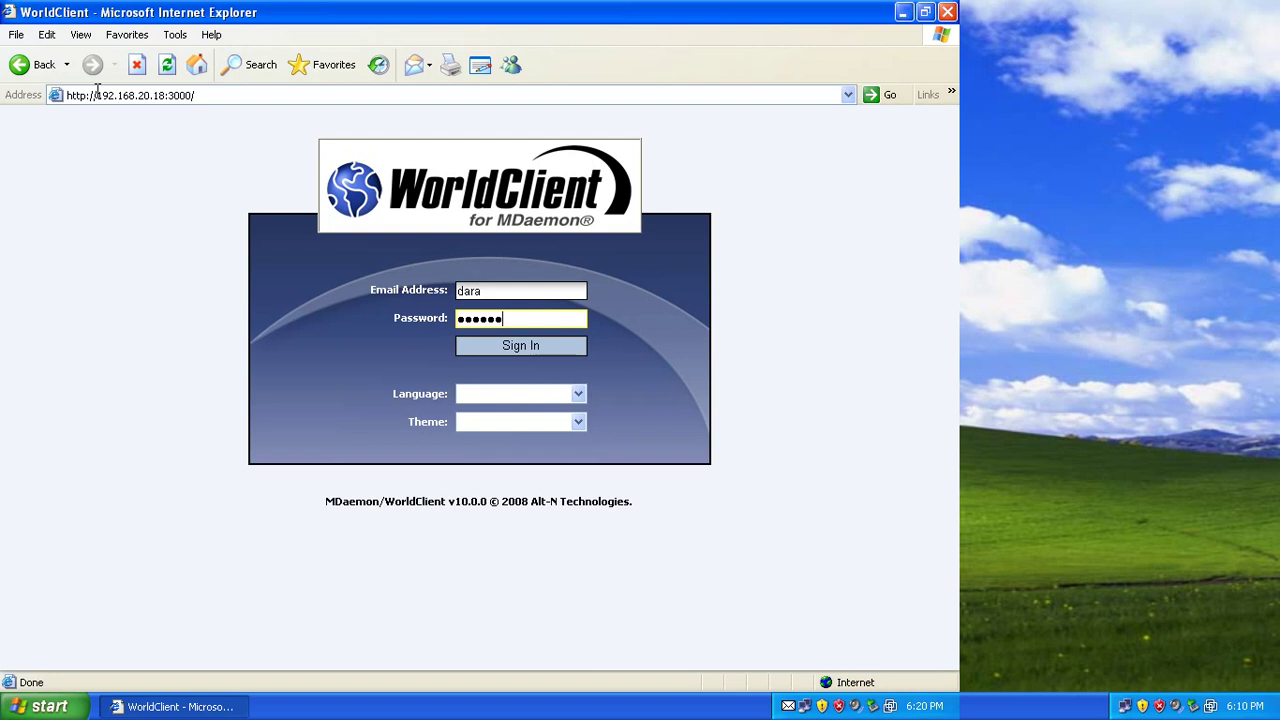
key("Return")
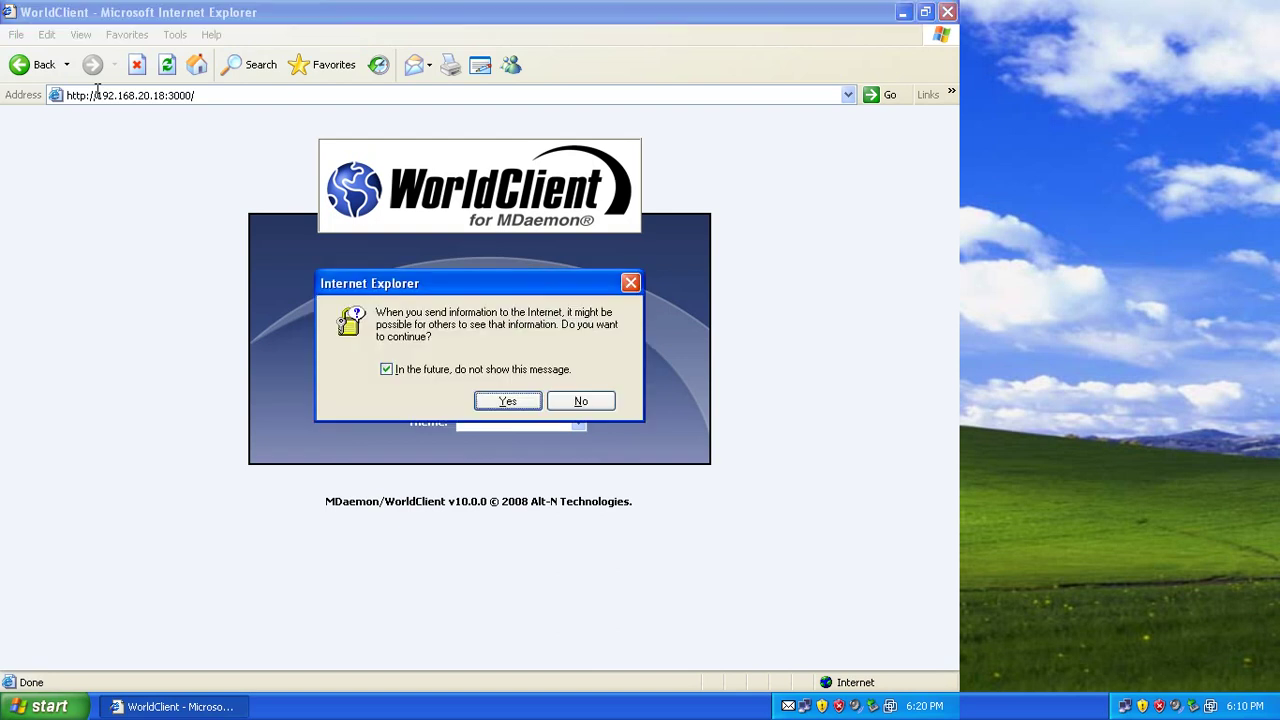
Accept Internet Explorer's security prompt to continue sending the sign-in details.
key("shift+Tab")
key("space")
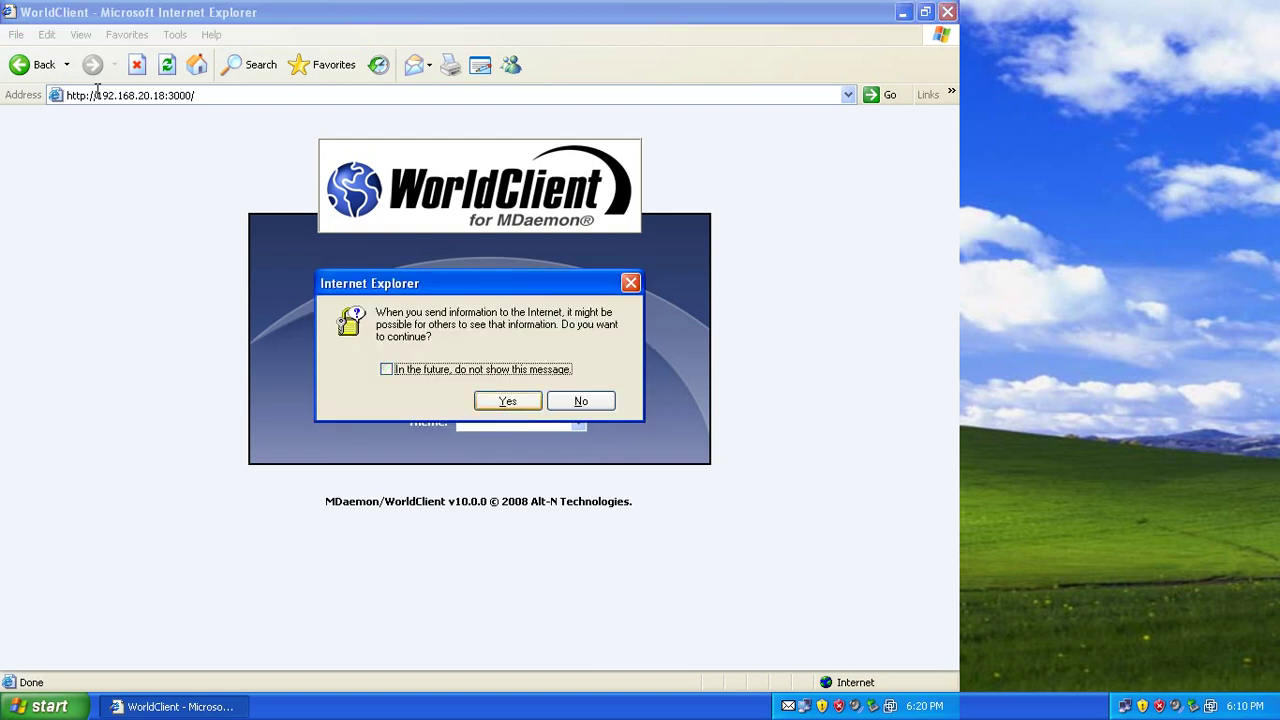
key("Tab")
key("Return")
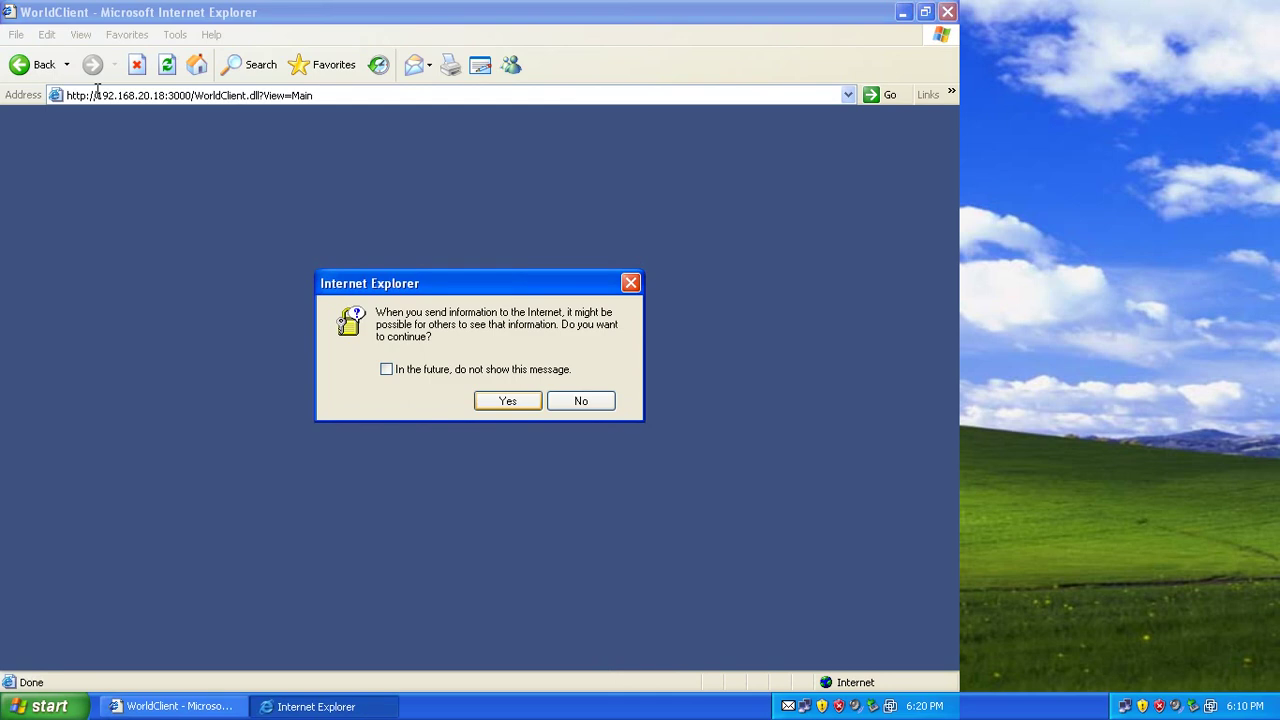
key("Return")
key("Return")
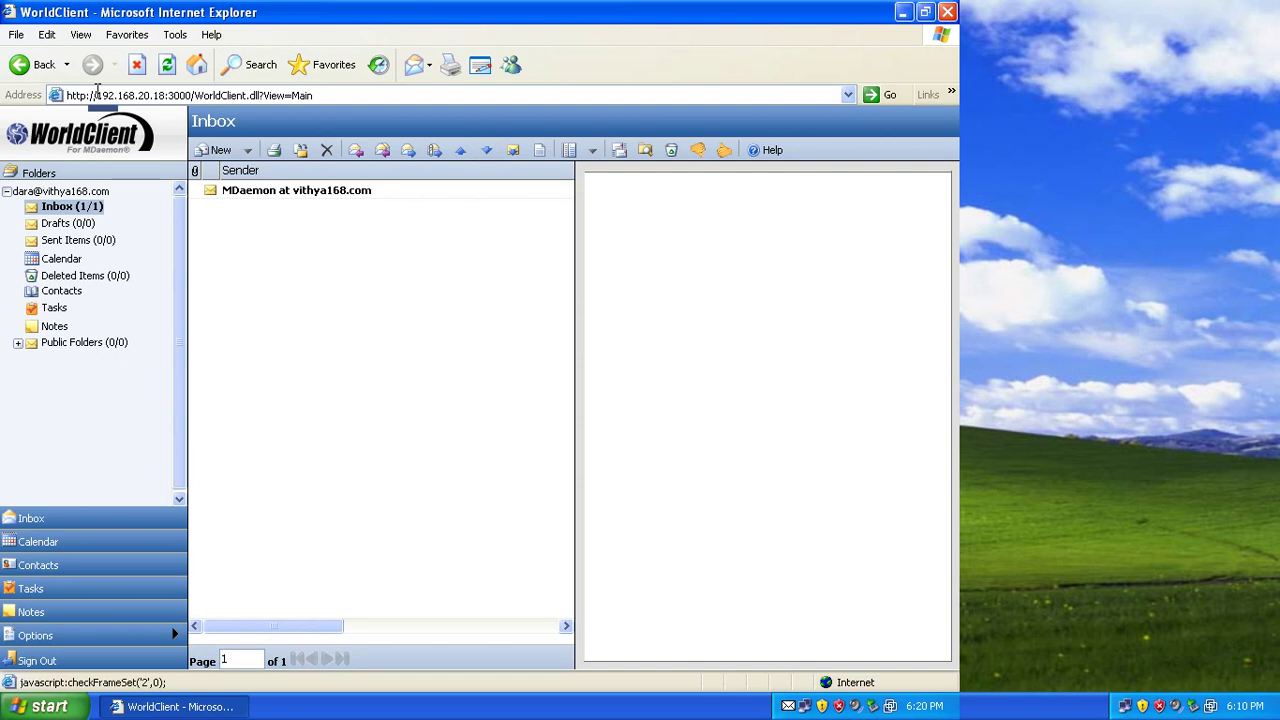
Close the leftover popup and address the new message To the abc account.
key("alt+F4")
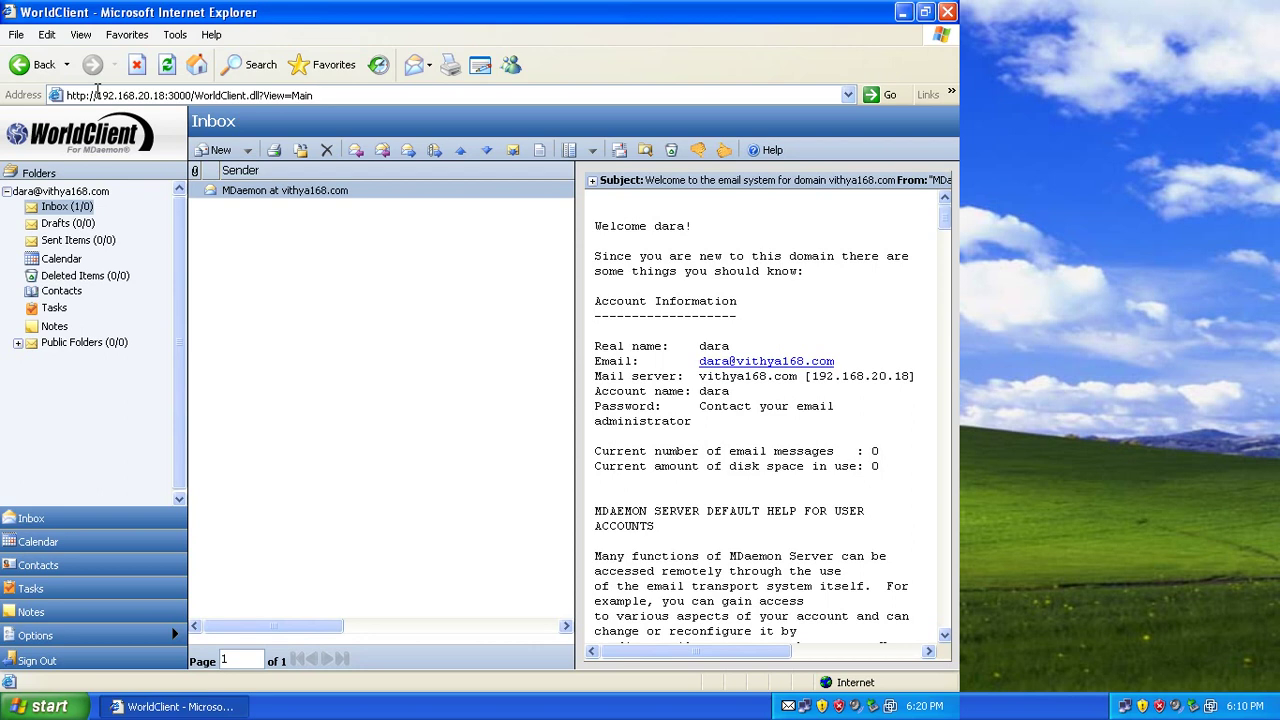
scroll(97, 88, "down", 2)
scroll(97, 88, "up", 1)
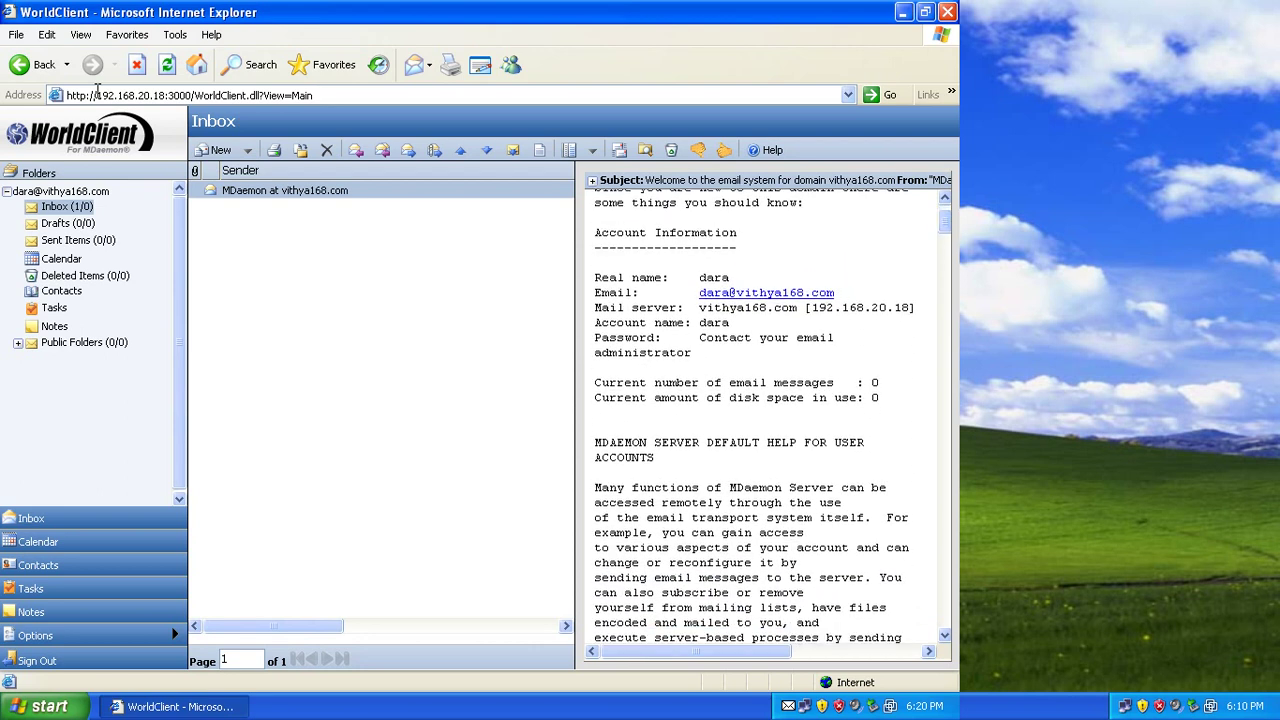
scroll(765, 415, "down", 3)
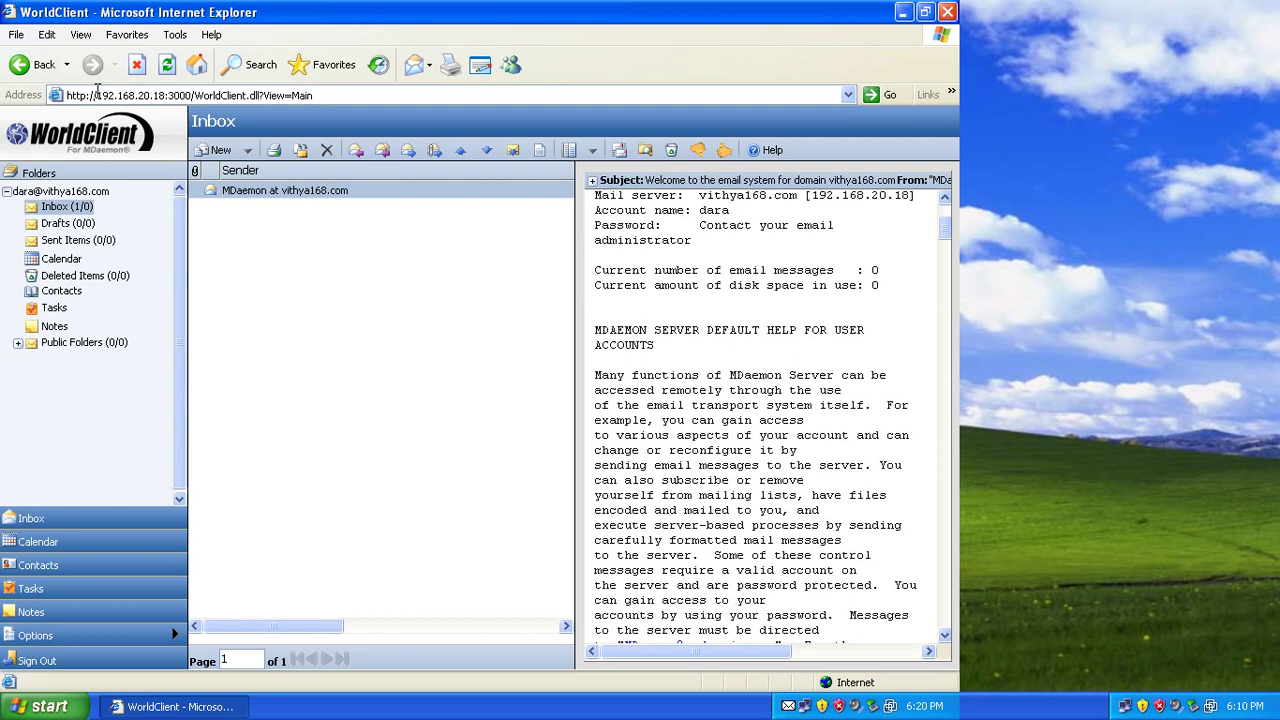
scroll(97, 88, "up", 5)
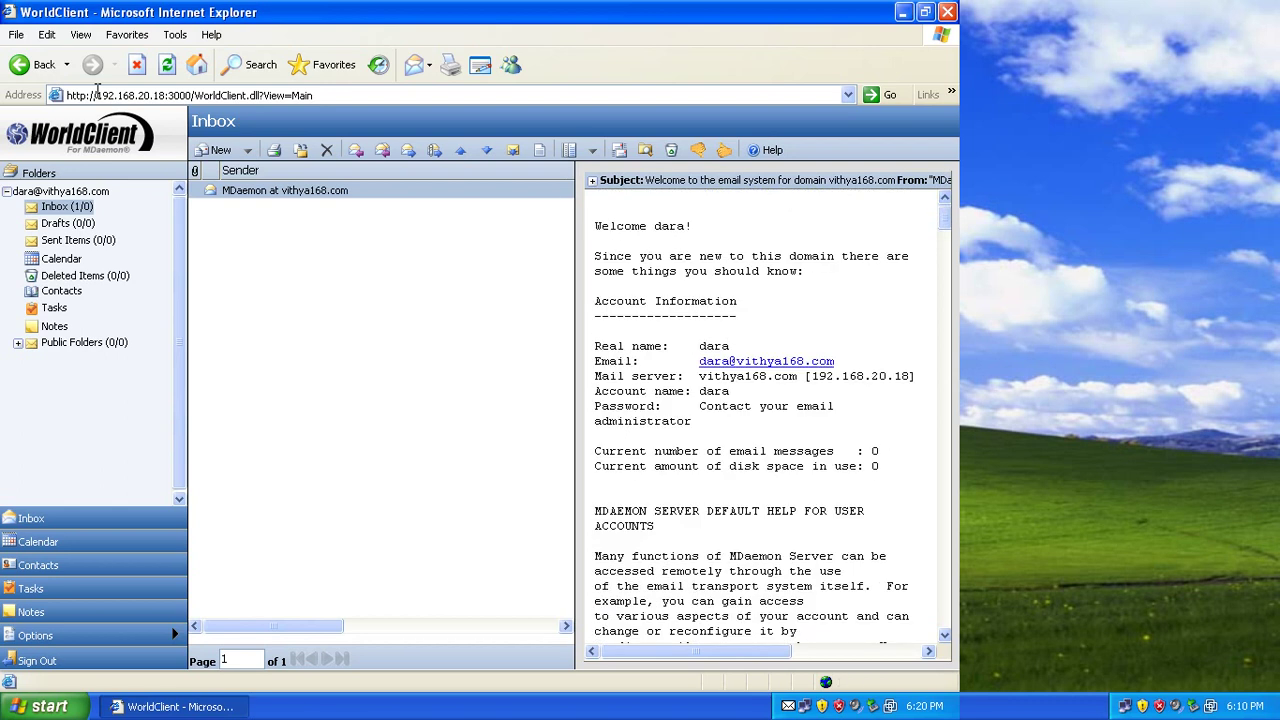
scroll(97, 88, "down", 3)
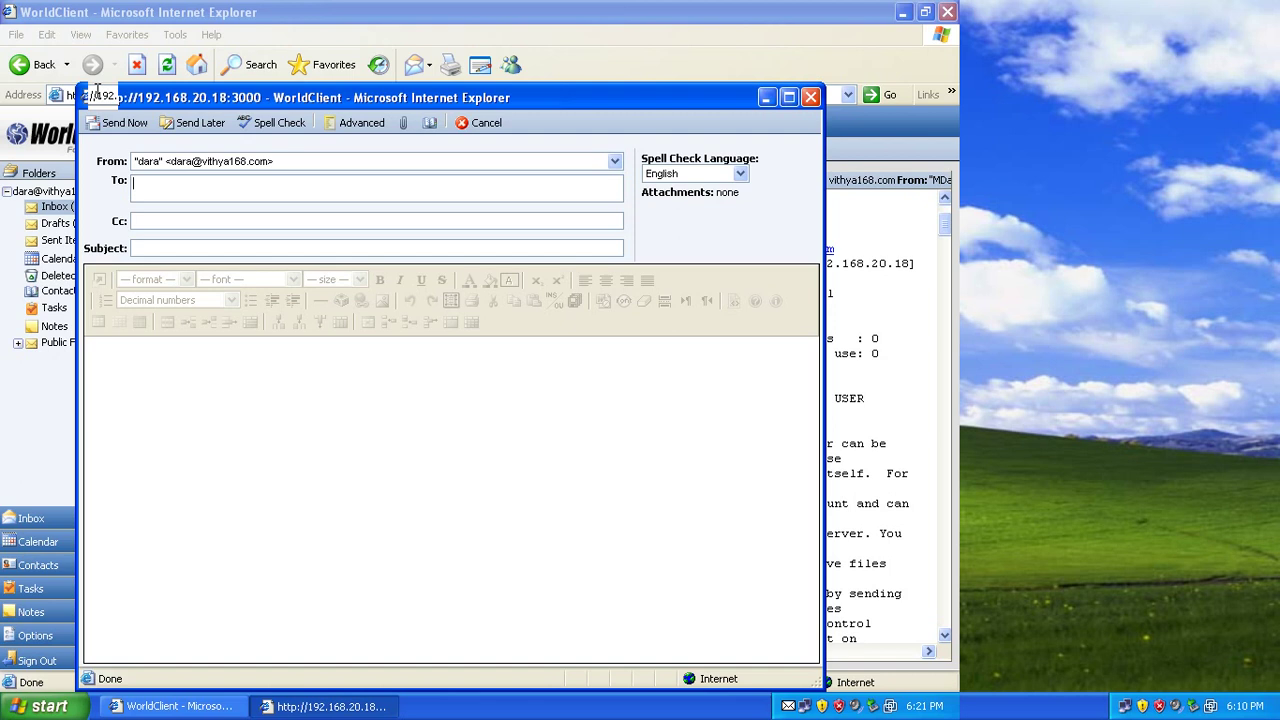
type("abc")
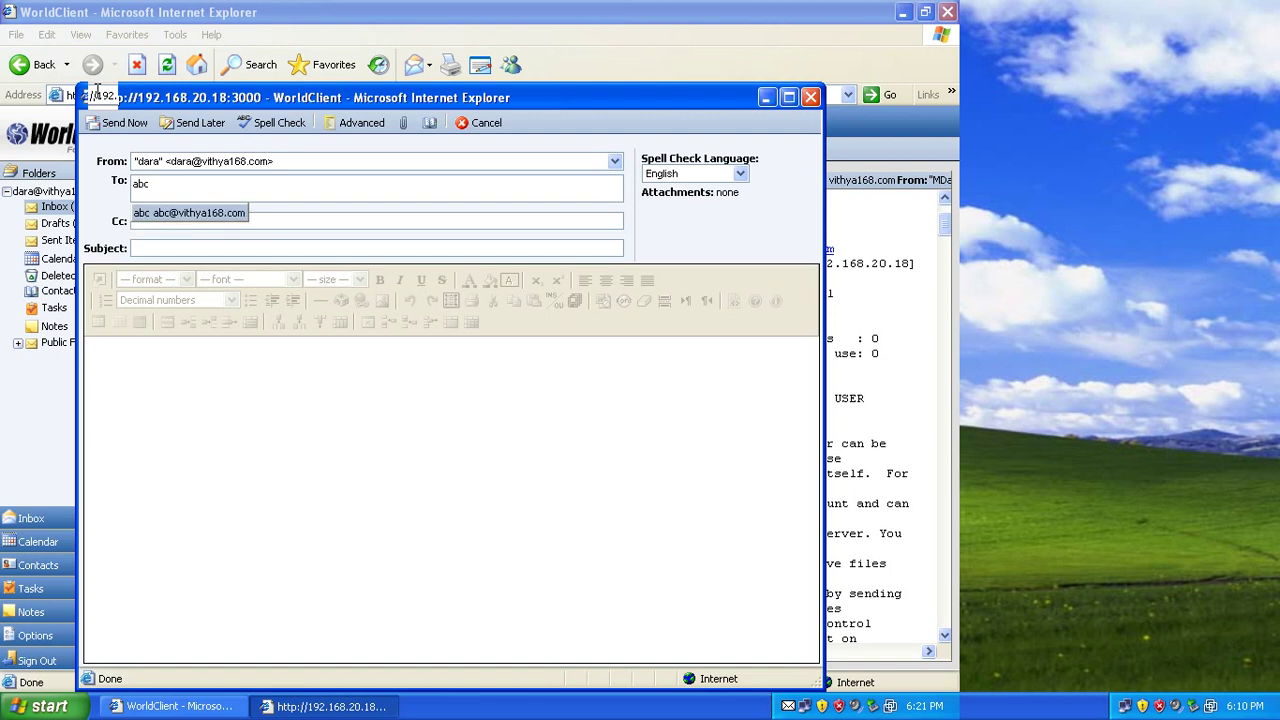
key("Return")
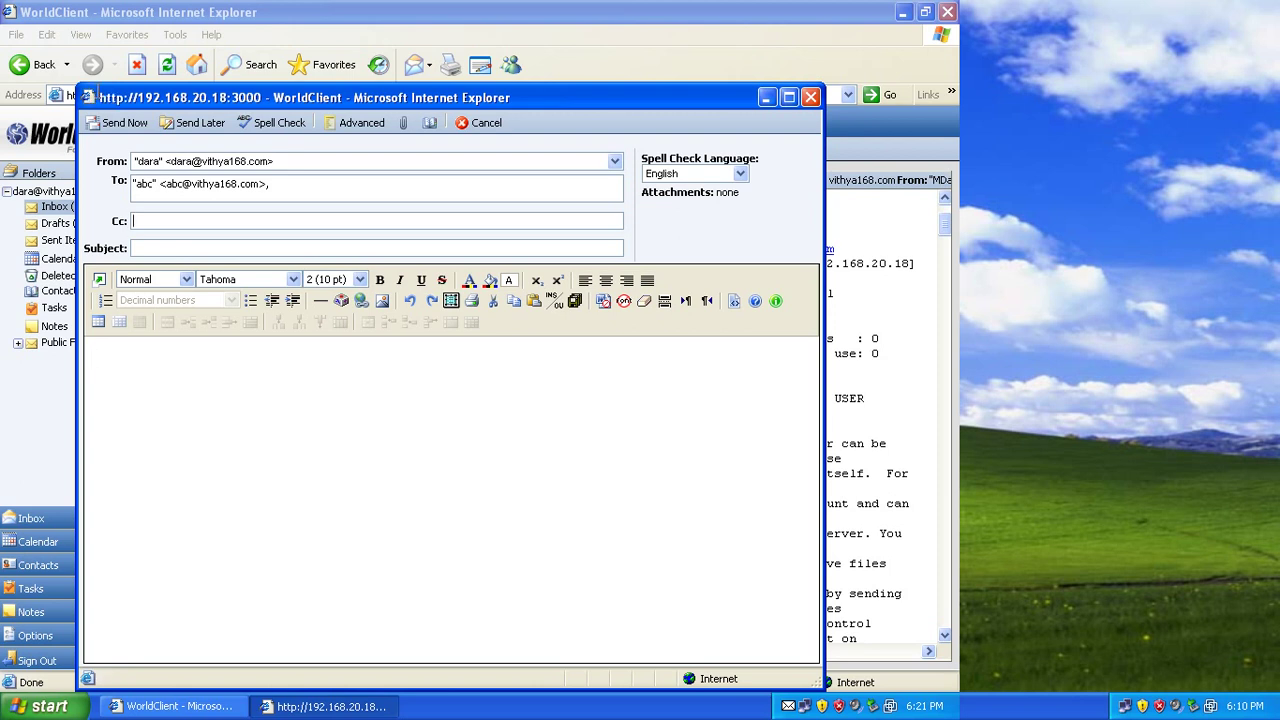
Add two local users to Cc from the autocomplete suggestions.
type("so")
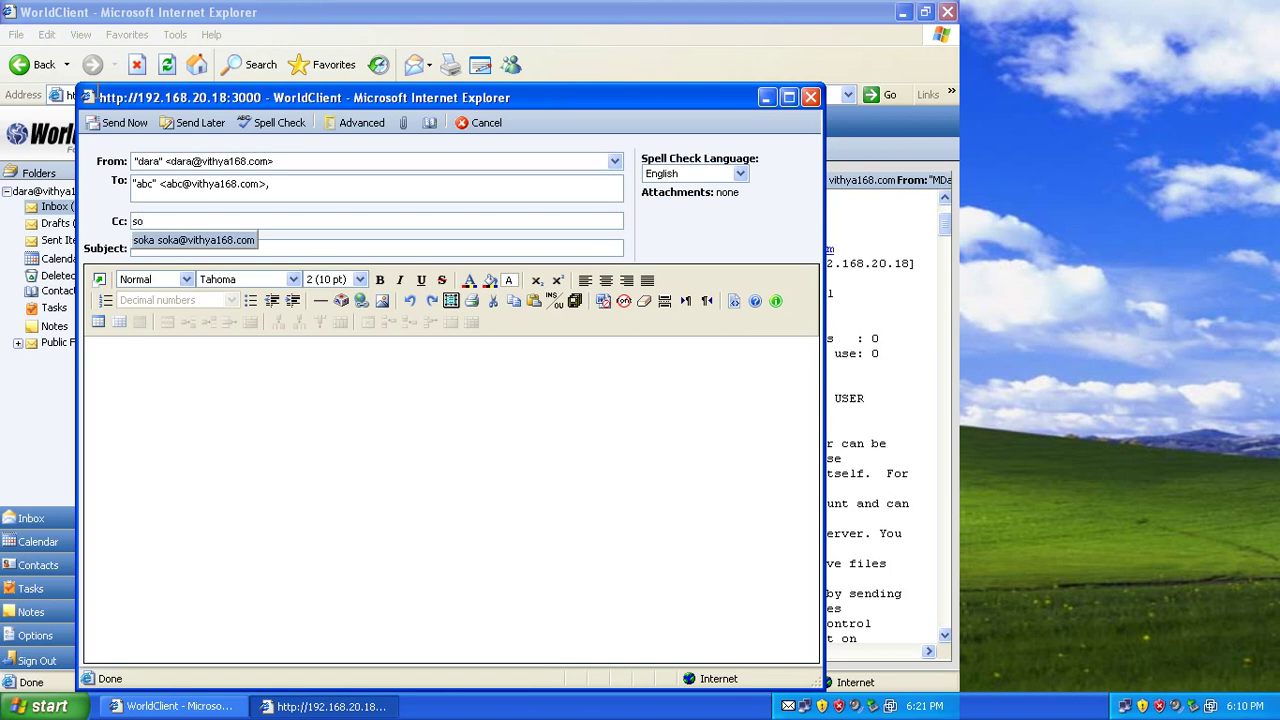
key("Return")
left_click(94, 359)
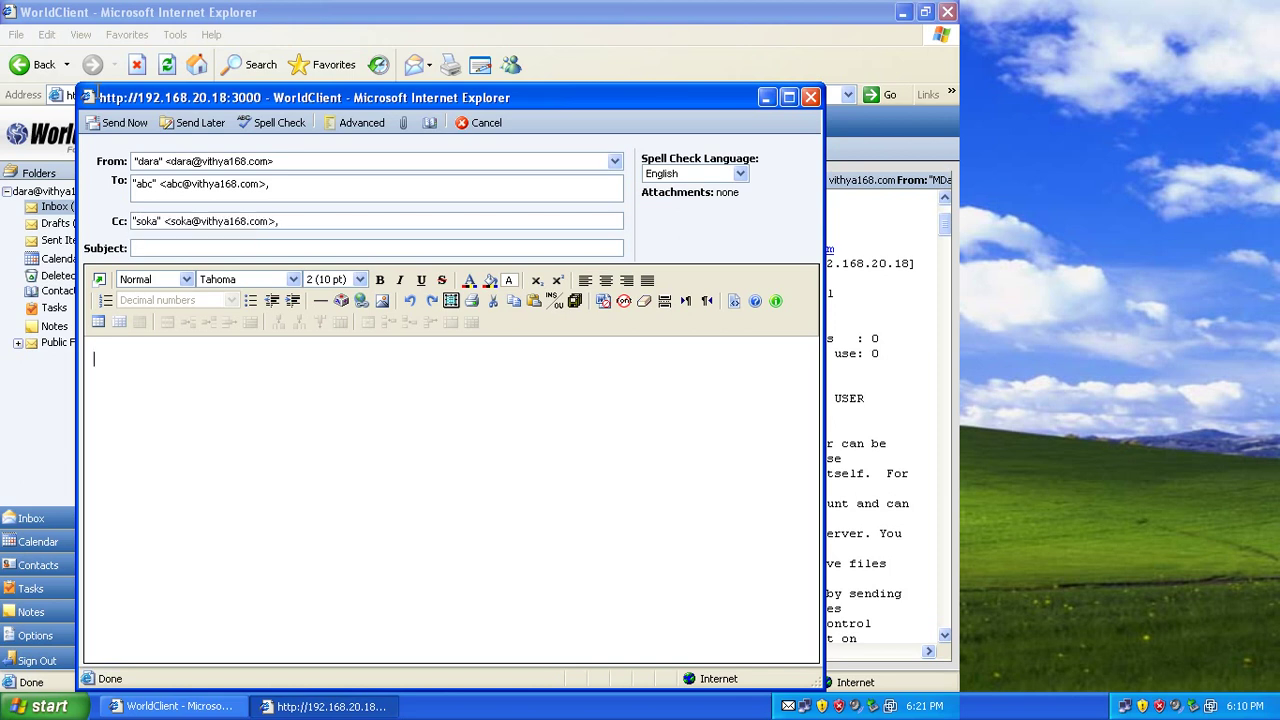
left_click(282, 221)
type("t")
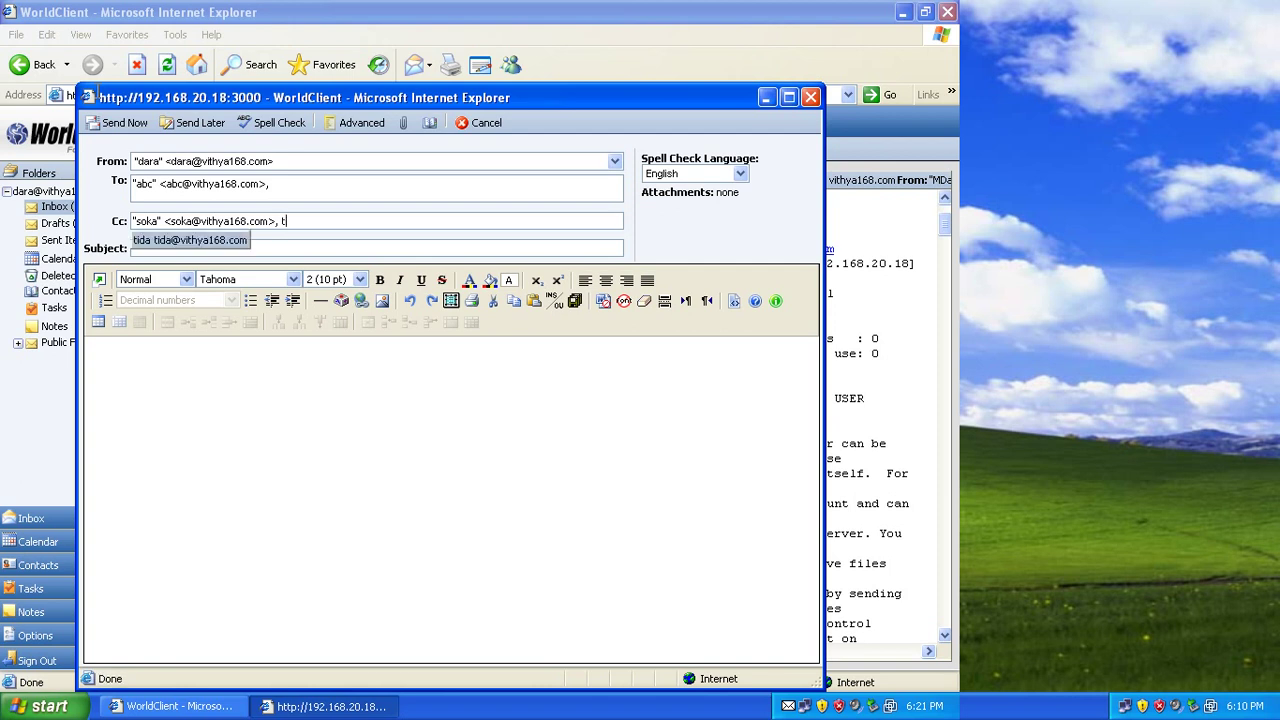
key("Return")
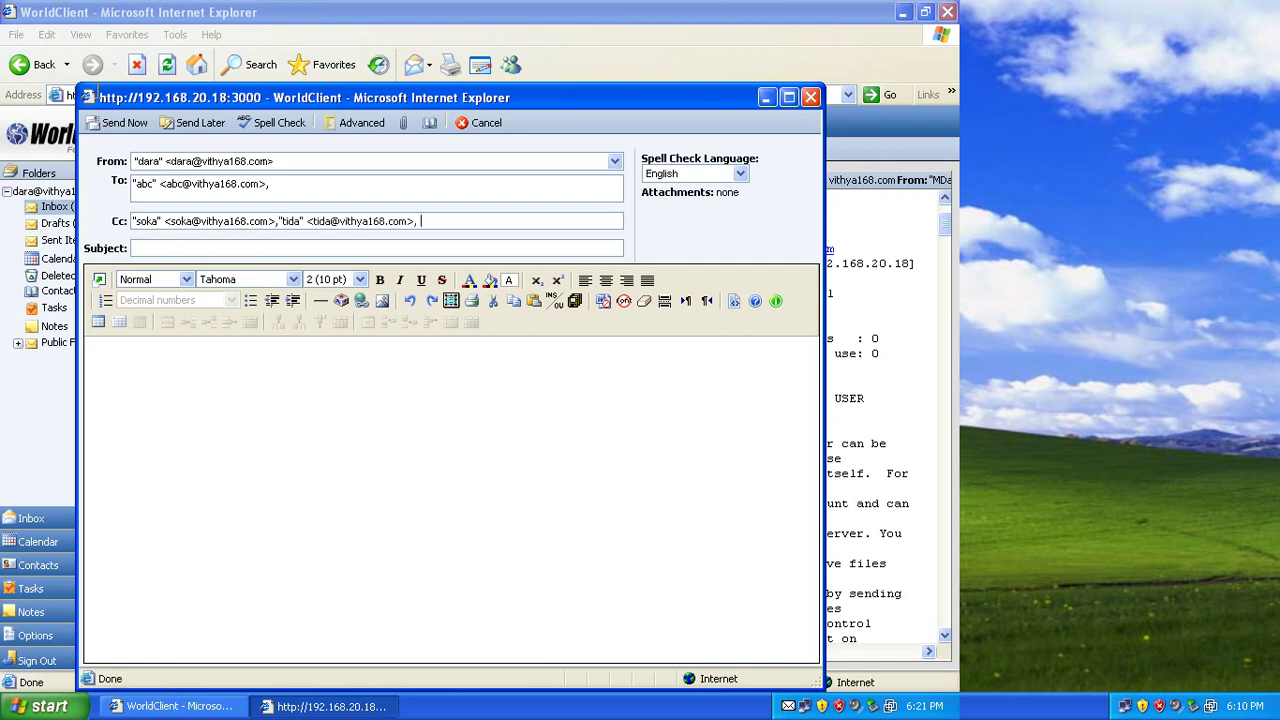
left_click(98, 373)
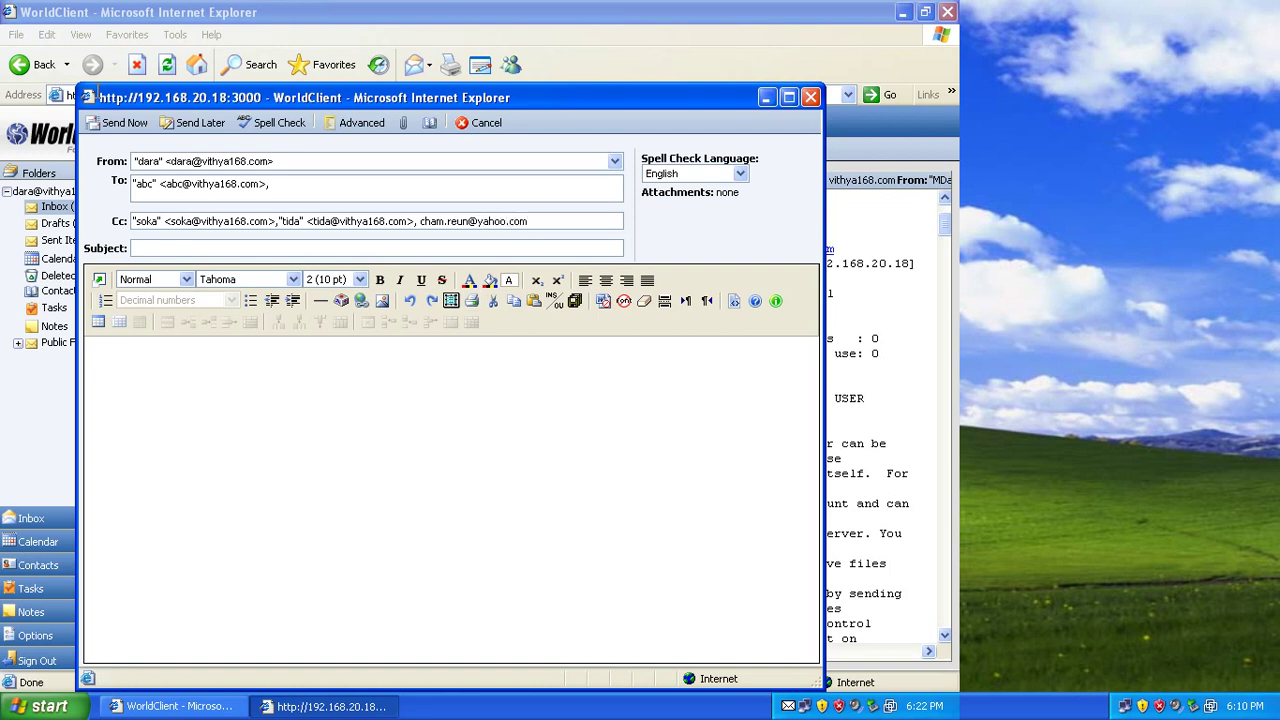
Append a Gmail address and another Yahoo address to the Cc list.
left_click(98, 374)
left_click(528, 221)
type(",")
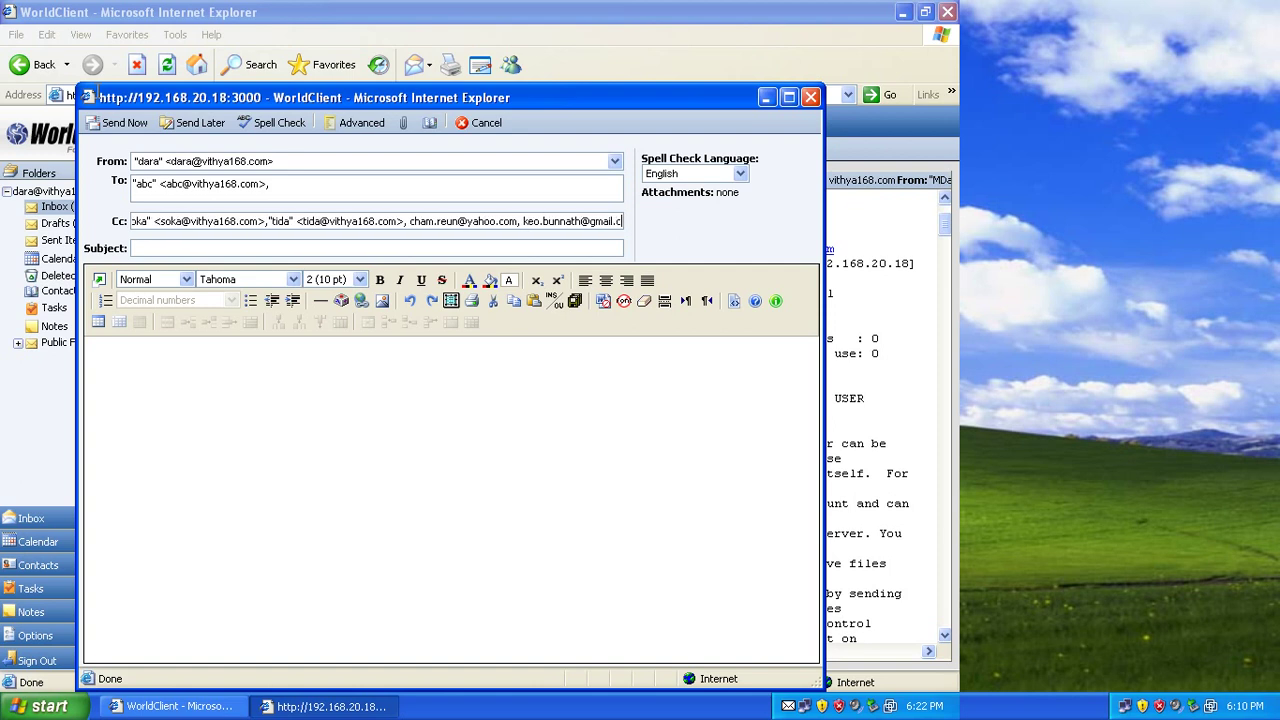
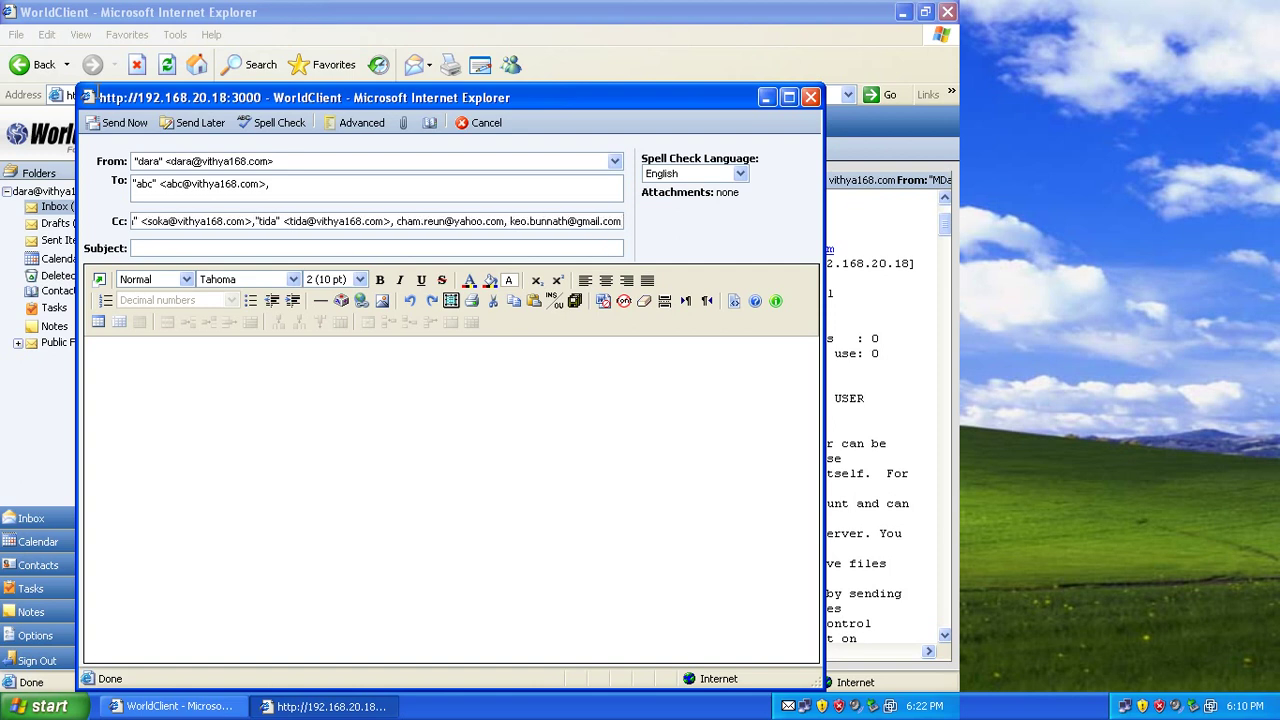
type(",")
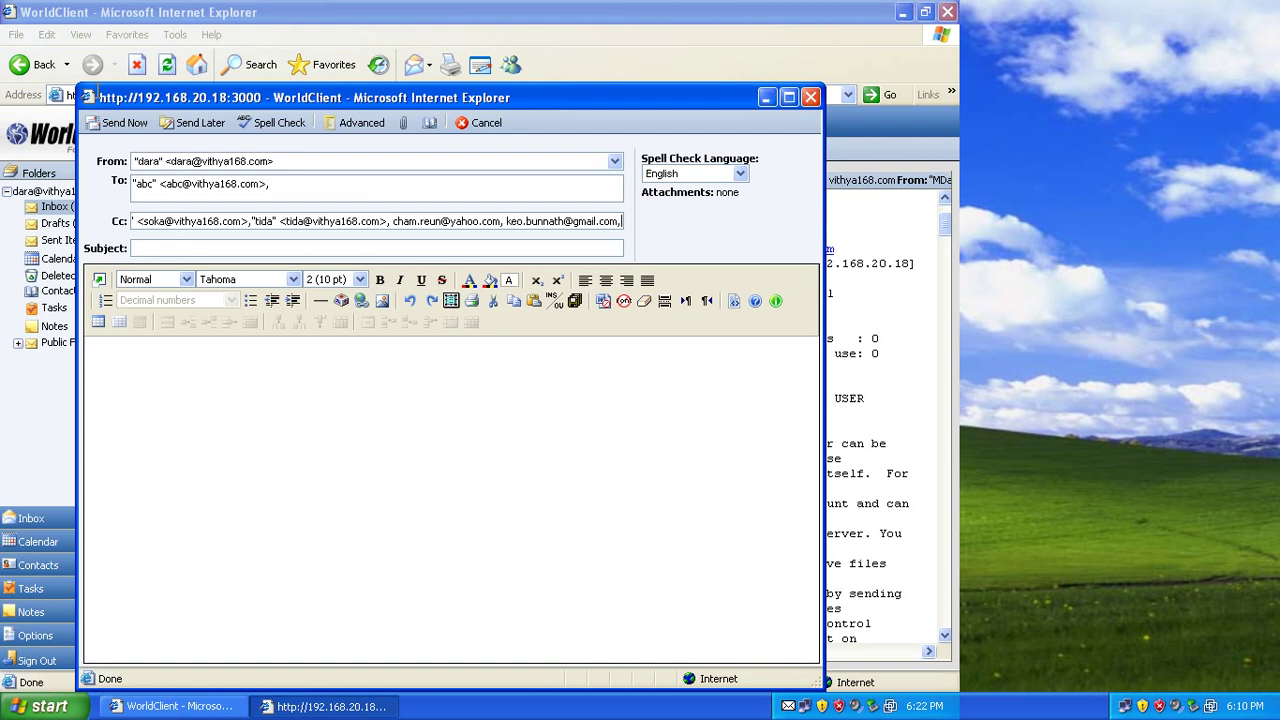
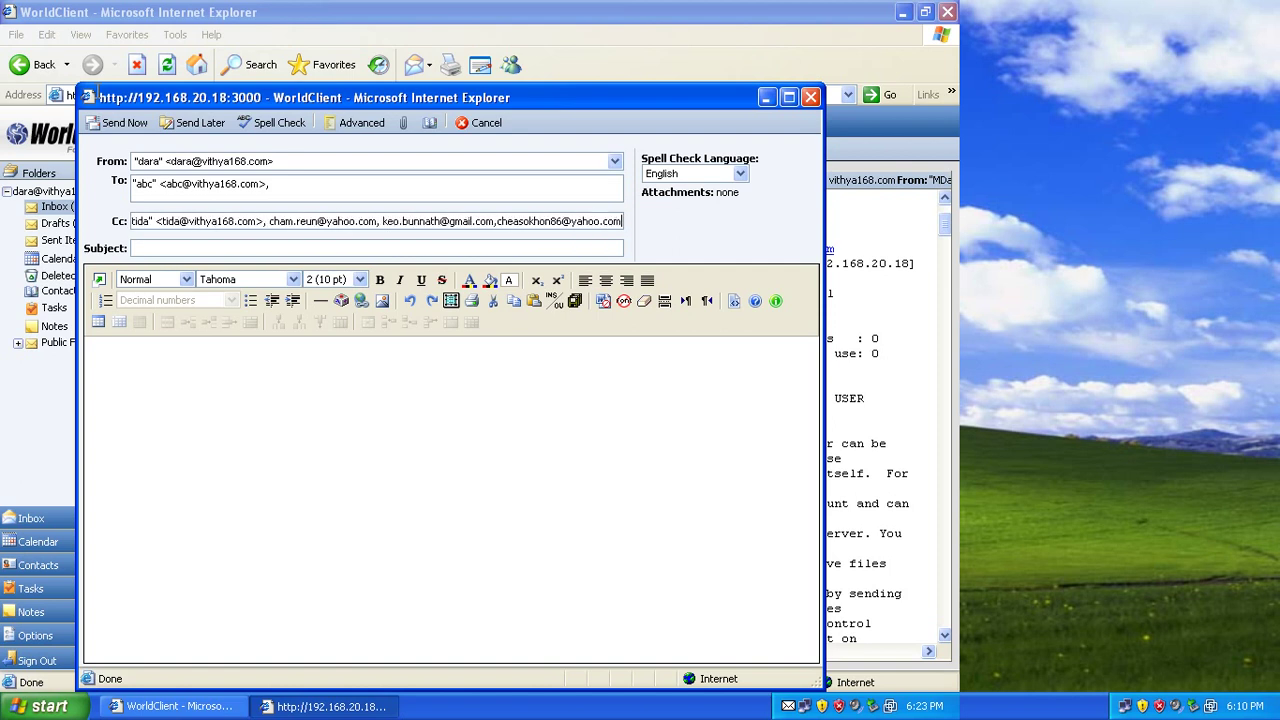
Write 'hello' in the body and add one more Yahoo address to Cc.
left_click(94, 359)
type("hello")
left_click(621, 221)
type(",")
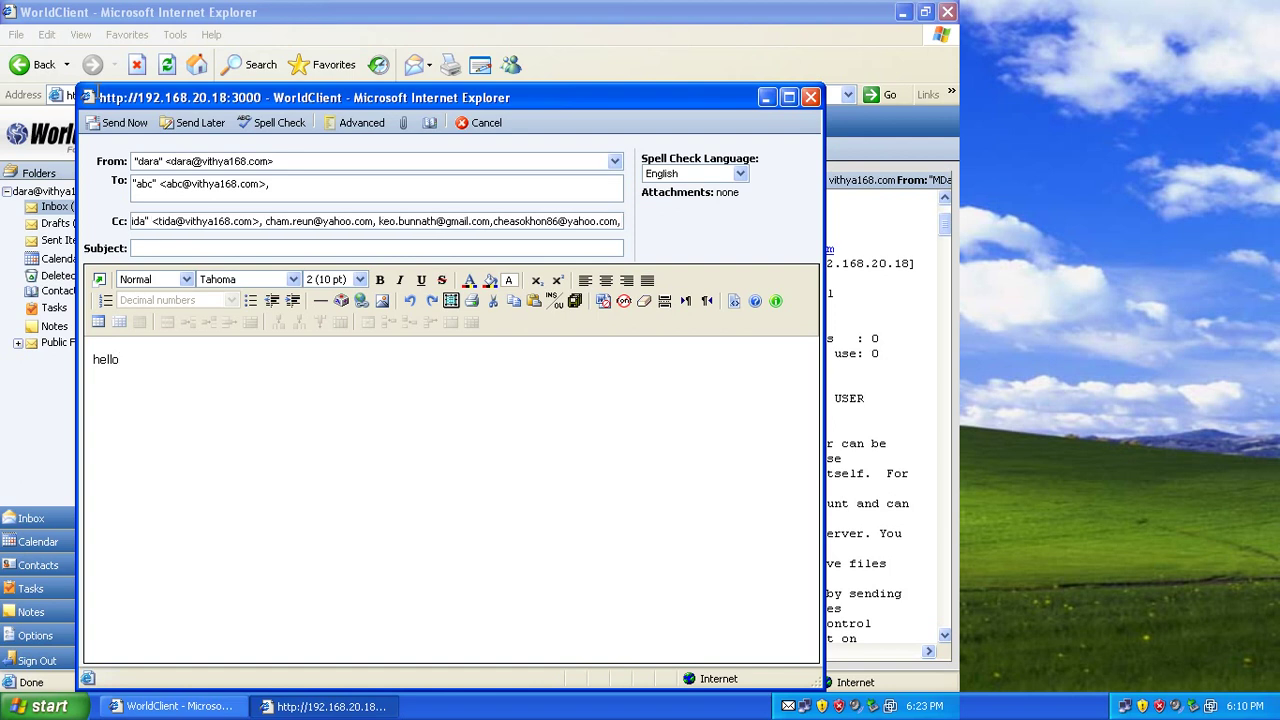
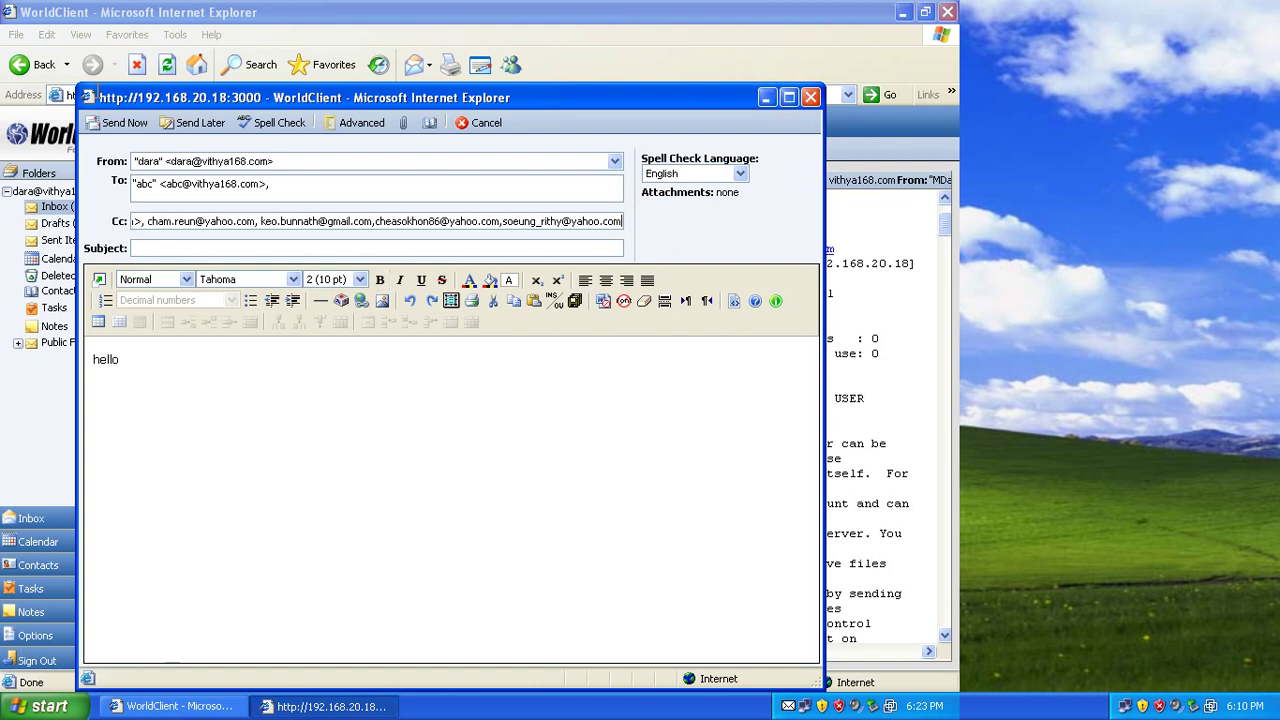
left_click(98, 374)
Set subject 'test mail server', add 'all mail server' to the body, and send.
type("test")
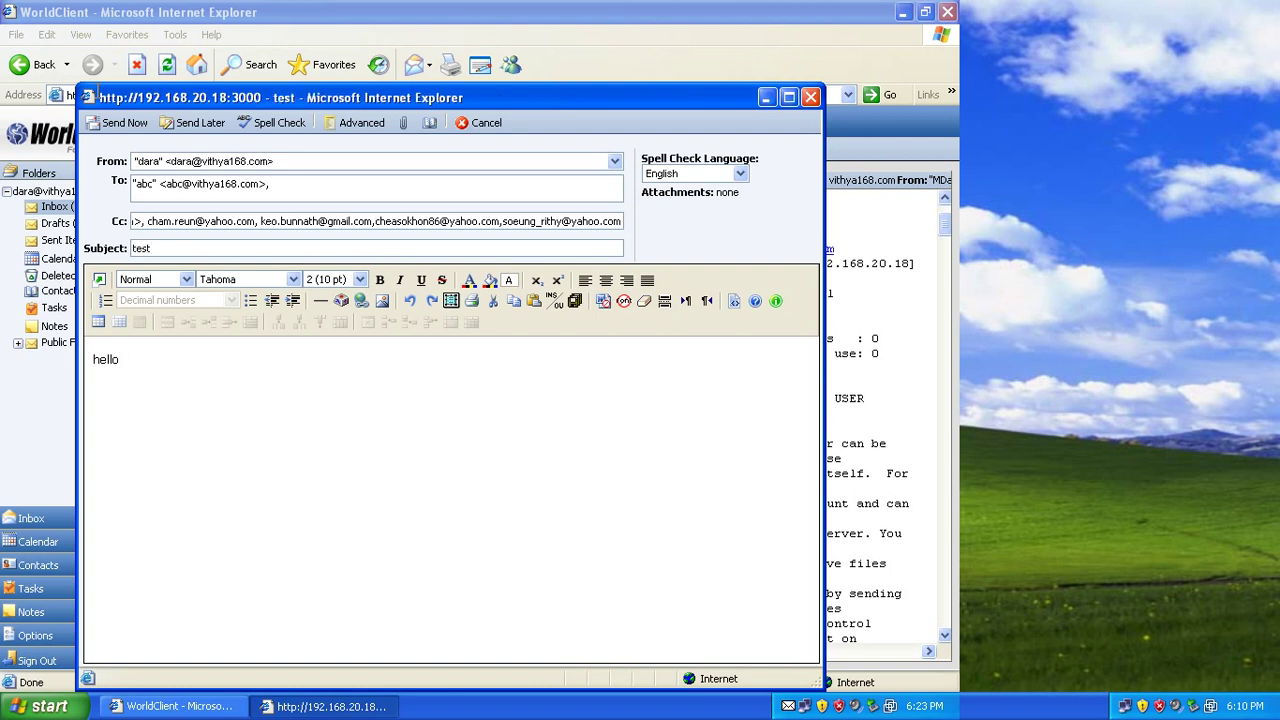
type(" ma")
type("il")
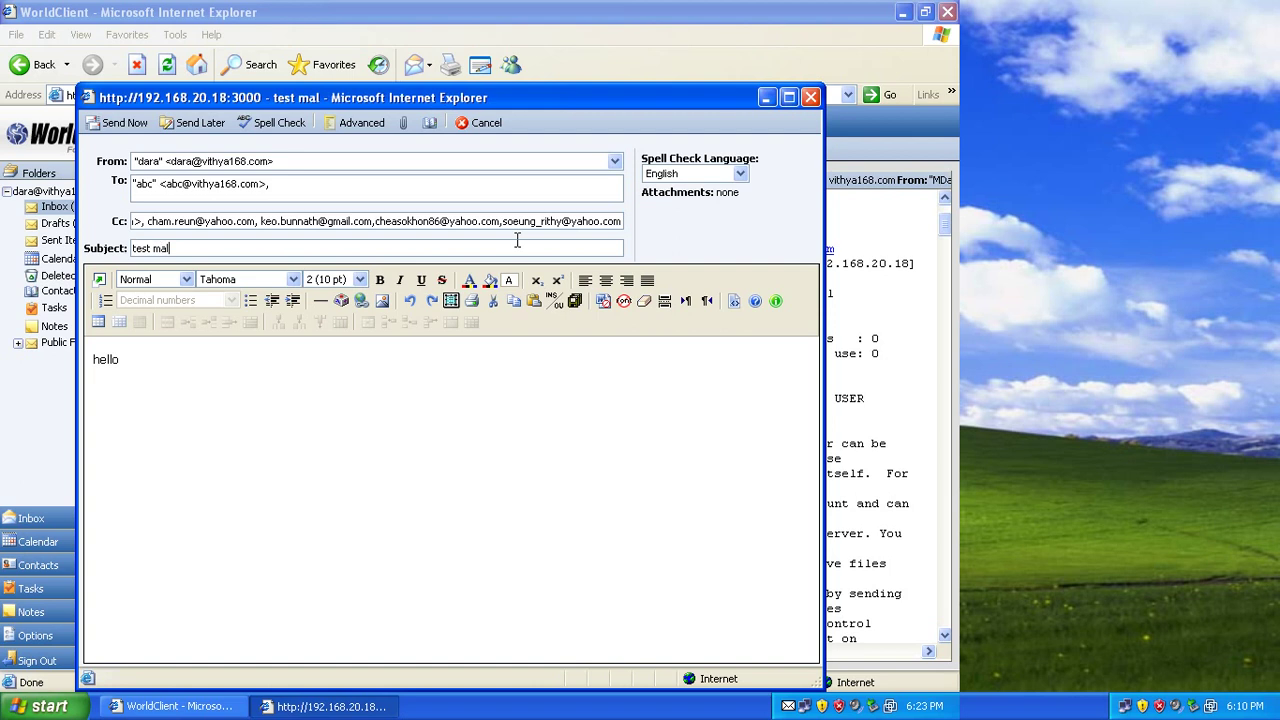
type(" server")
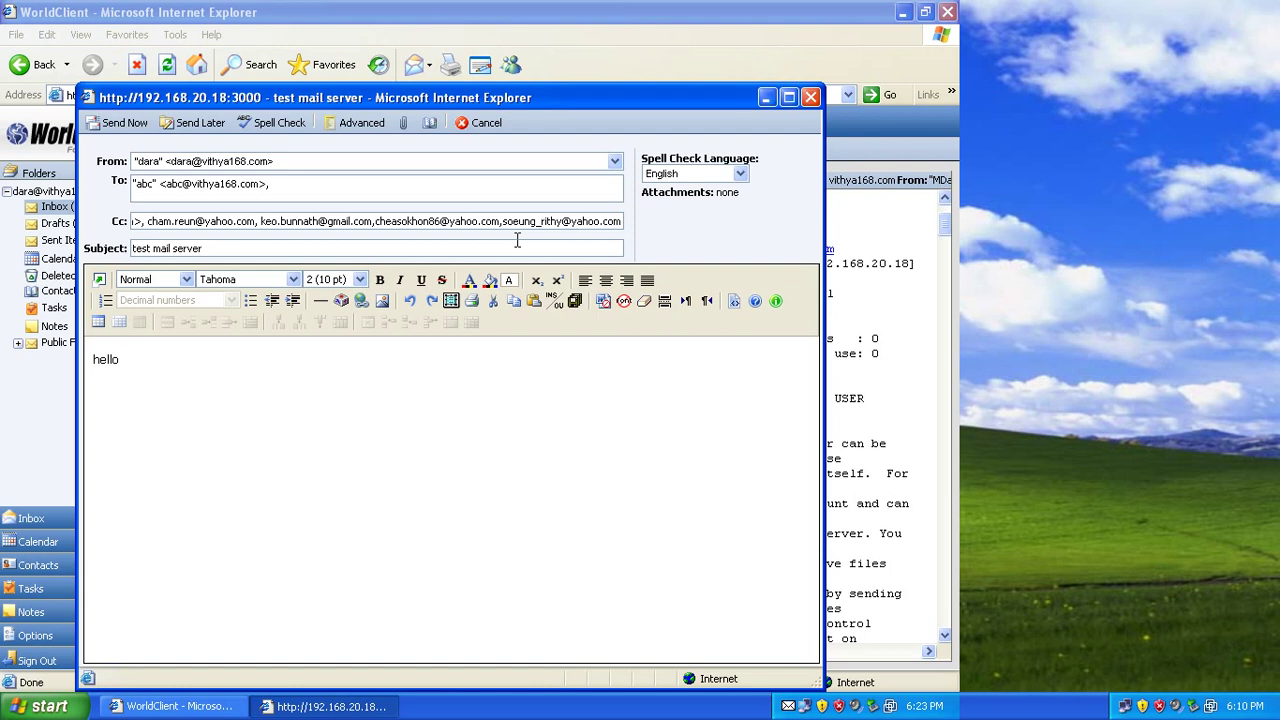
type("all mail server")
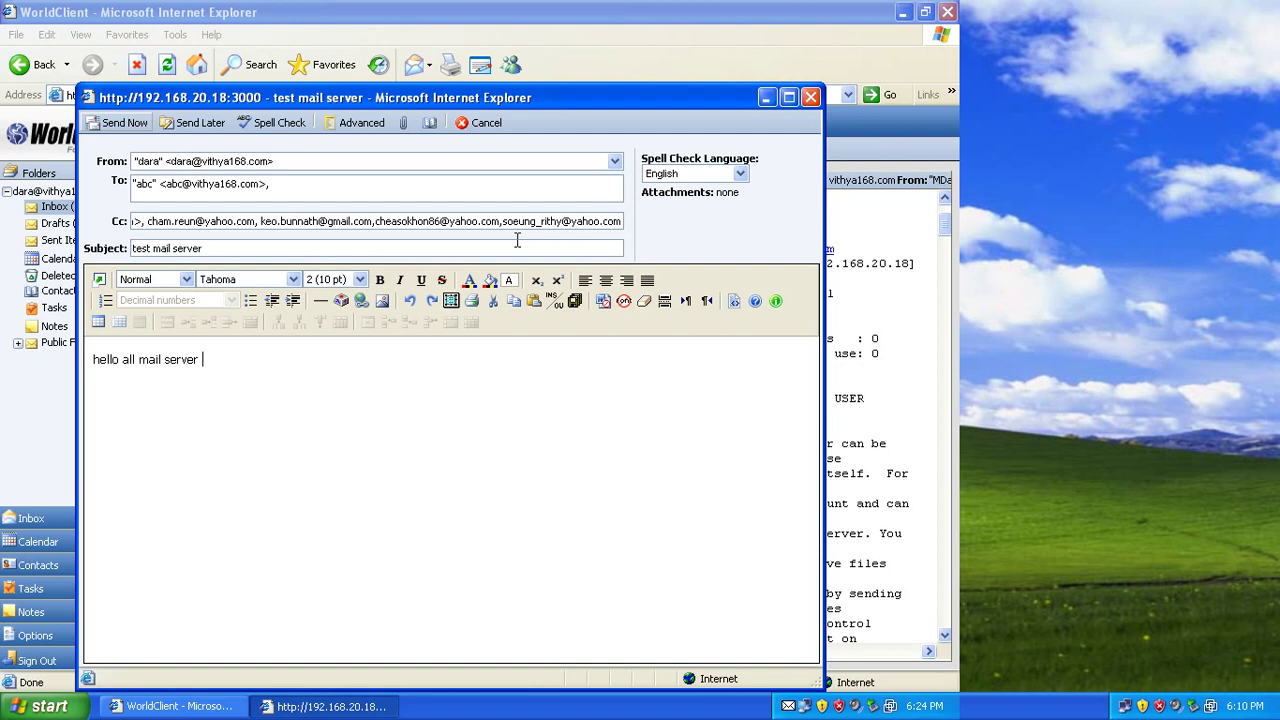
key("alt+s")
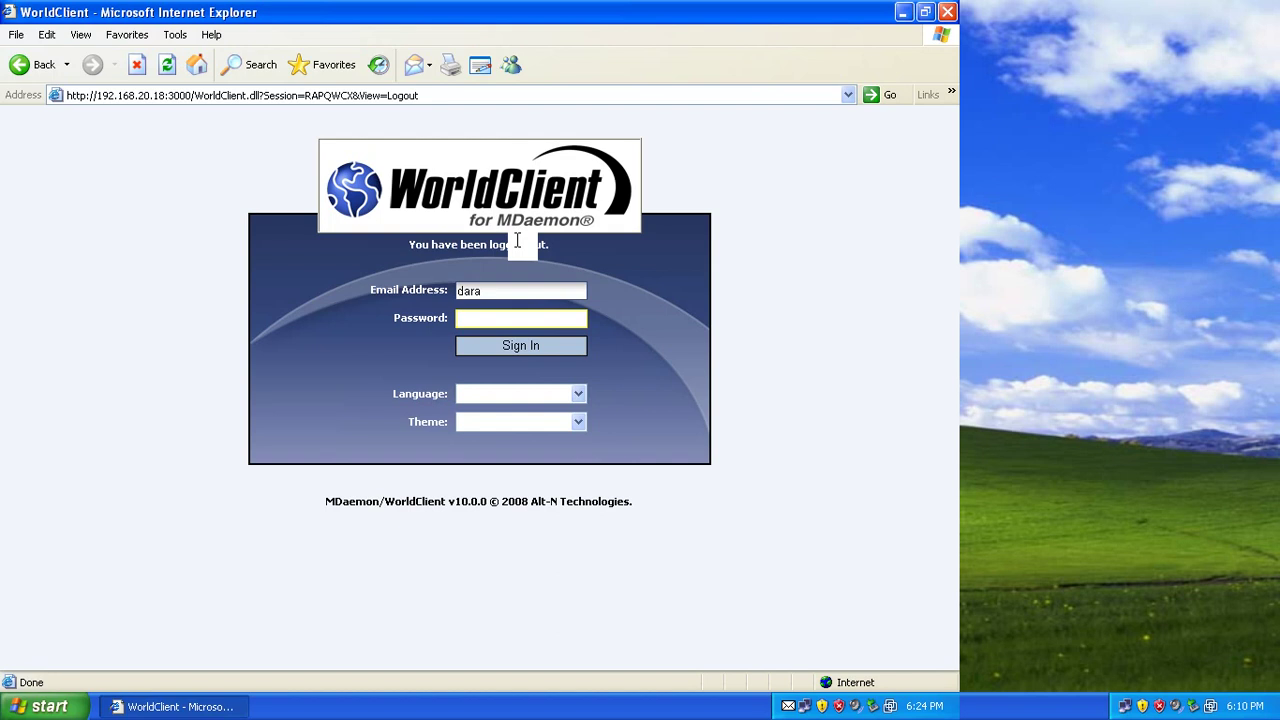
Sign in to WorldClient as the second local user with their password, dismissing the AutoComplete prompt.
key("BackSpace")
key("BackSpace")
key("BackSpace")
key("BackSpace")
type("so")
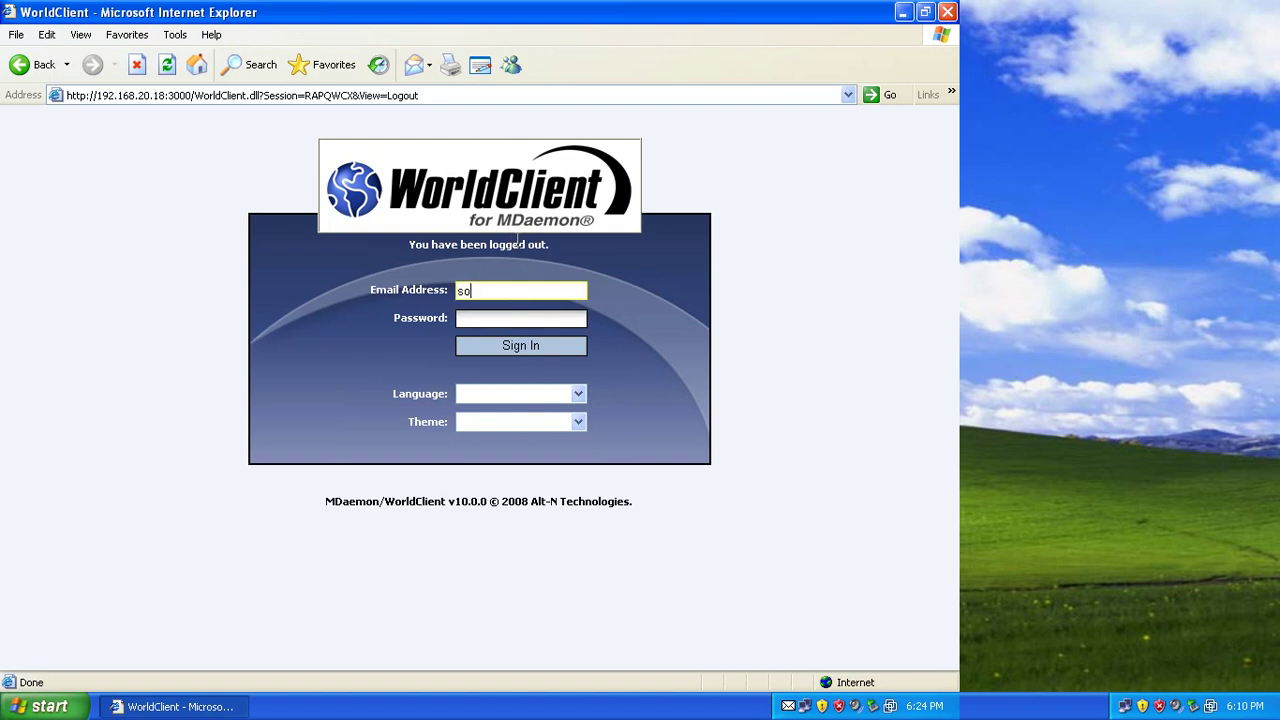
type("ka")
key("Tab")
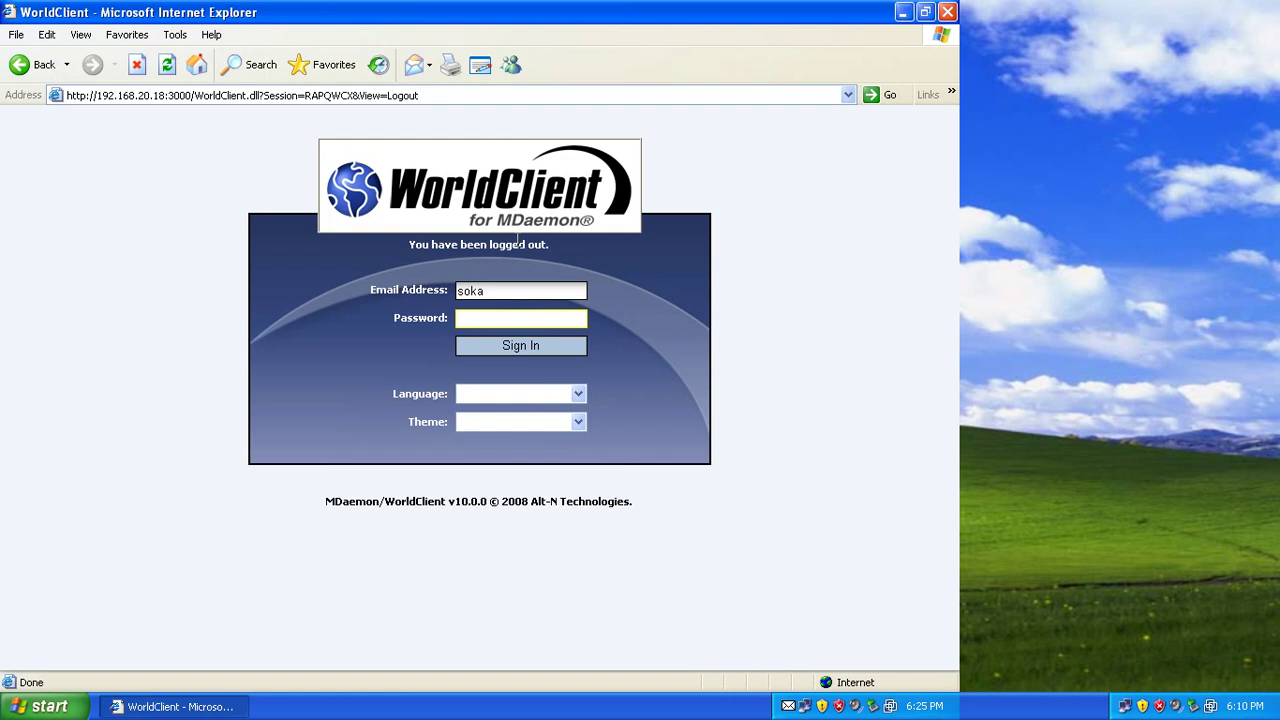
type("••••••")
key("Return")
type("8")
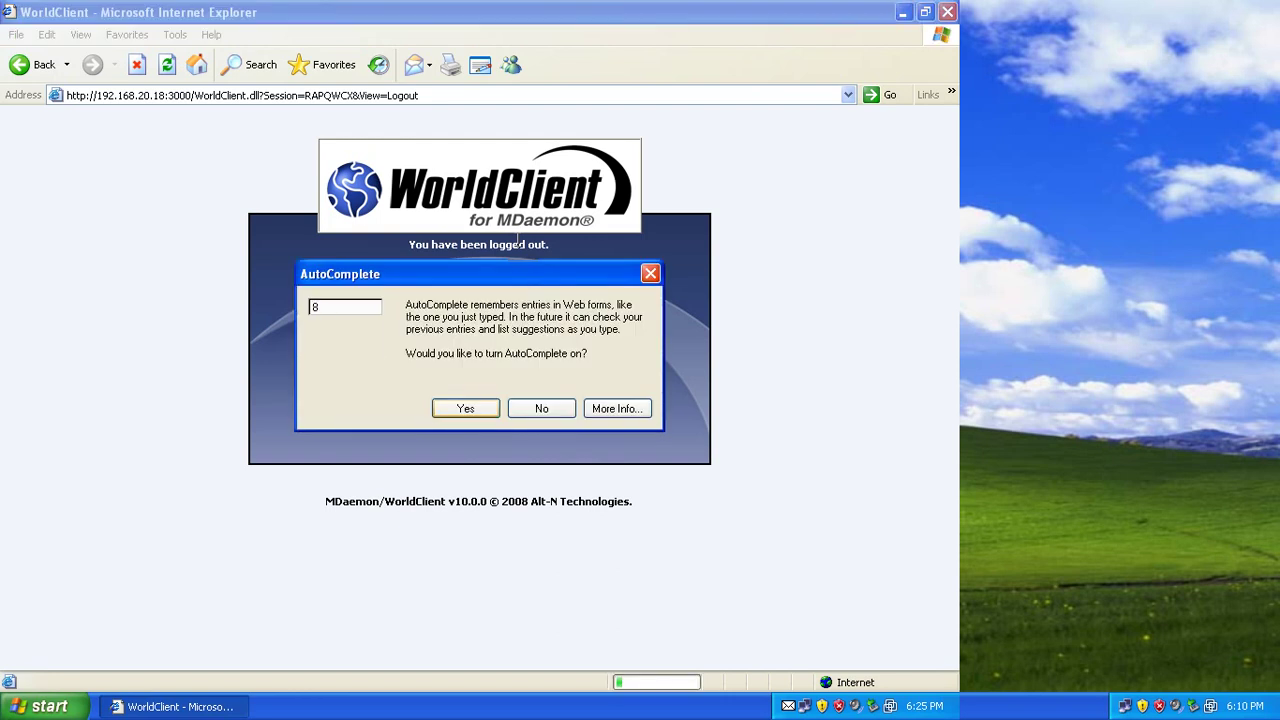
left_click(347, 335)
key("Return")
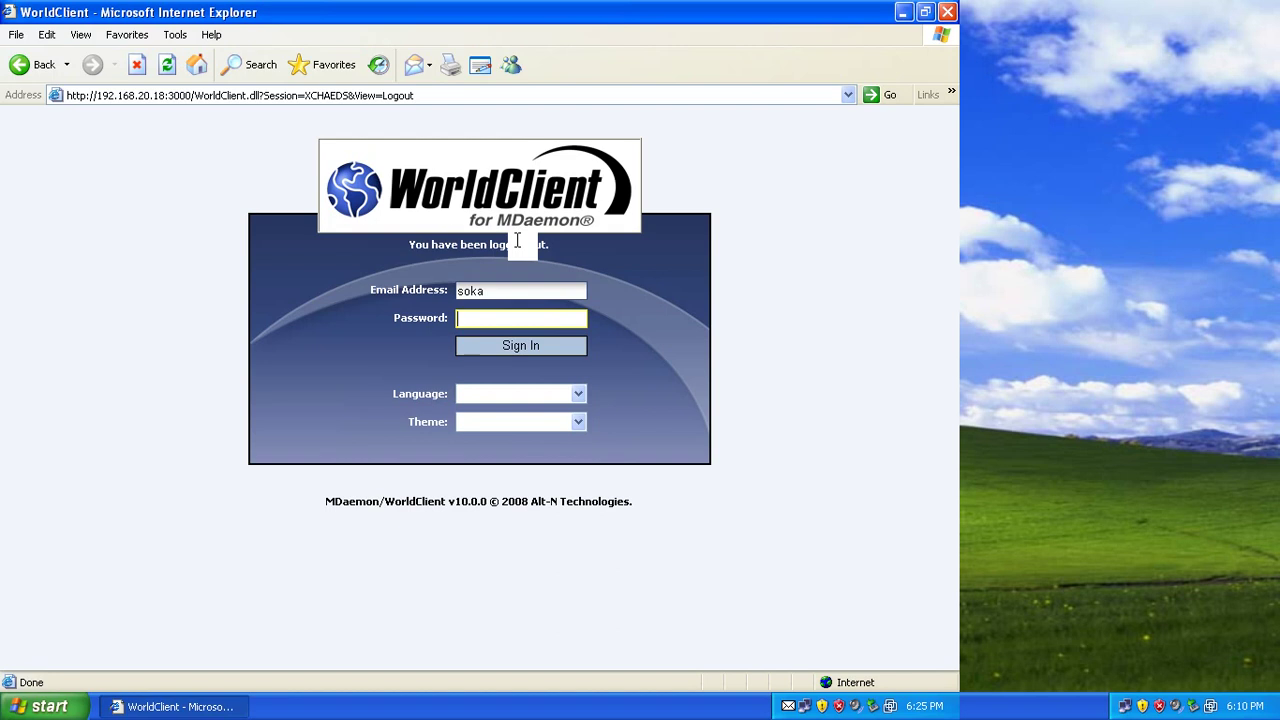
Minimize the webmail, load yahoo.com in Internet Explorer and dismiss the secure-connection alert.
key("super+d")
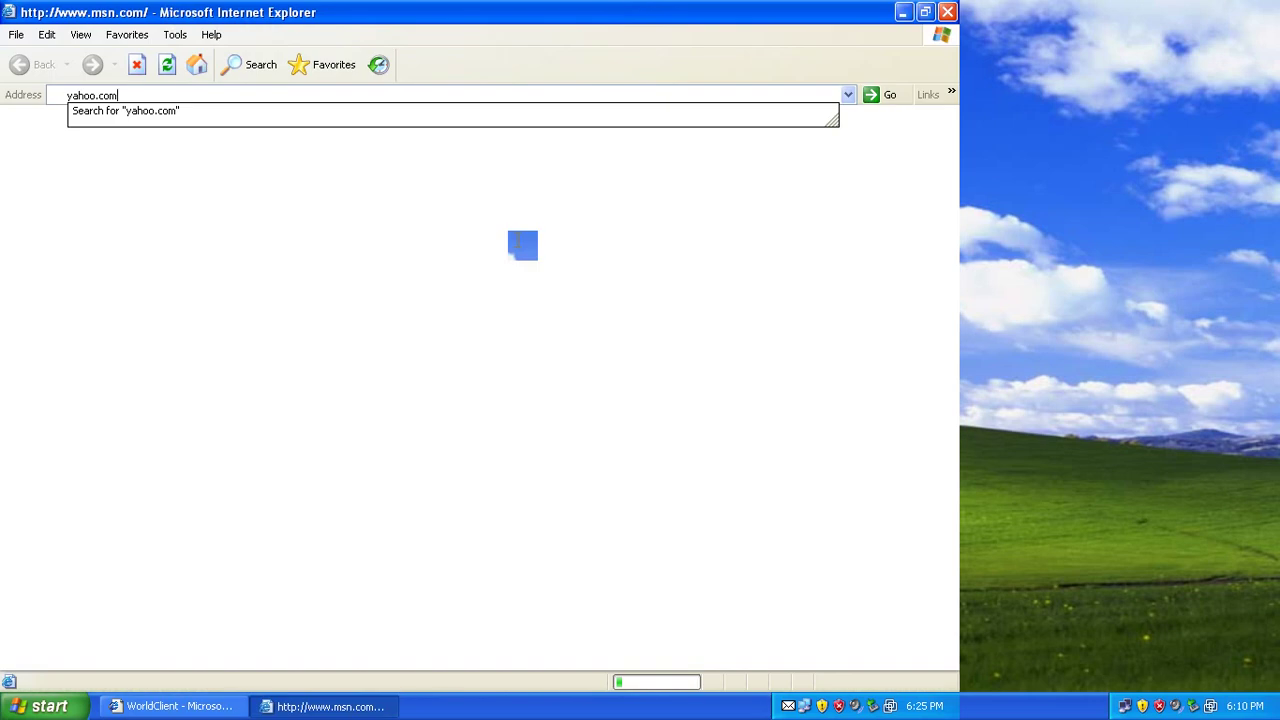
key("Return")
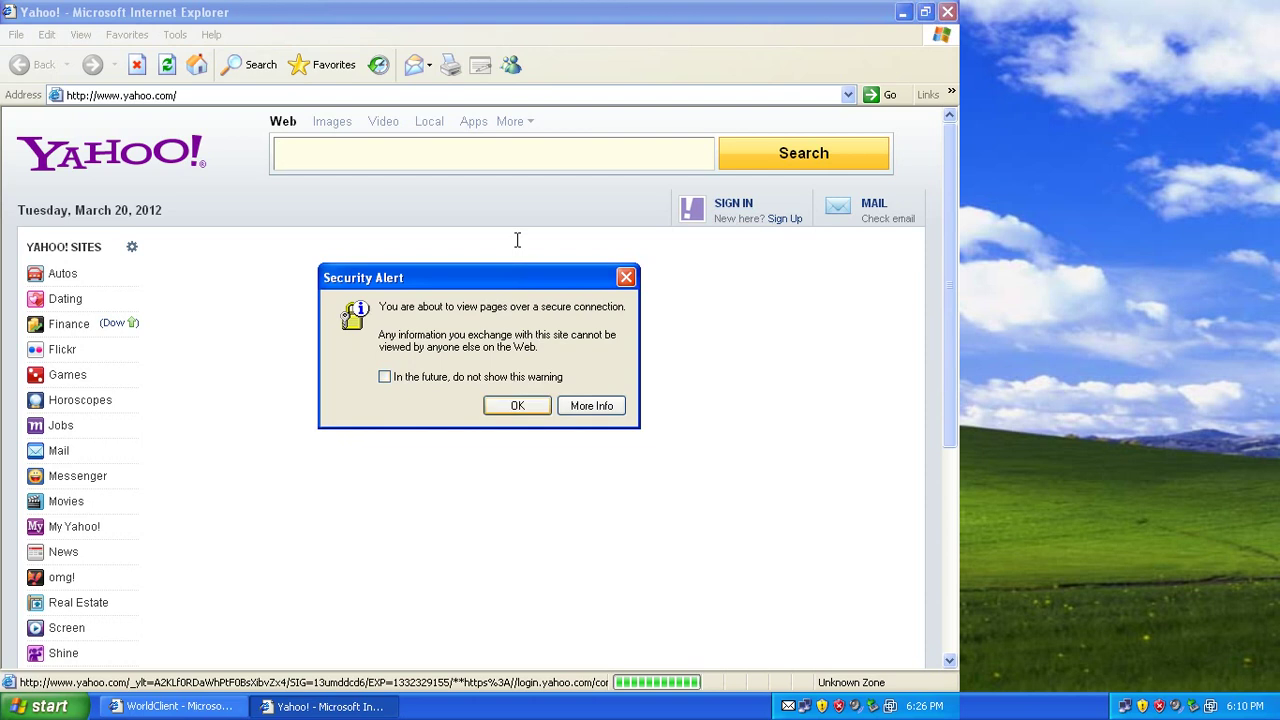
key("Return")
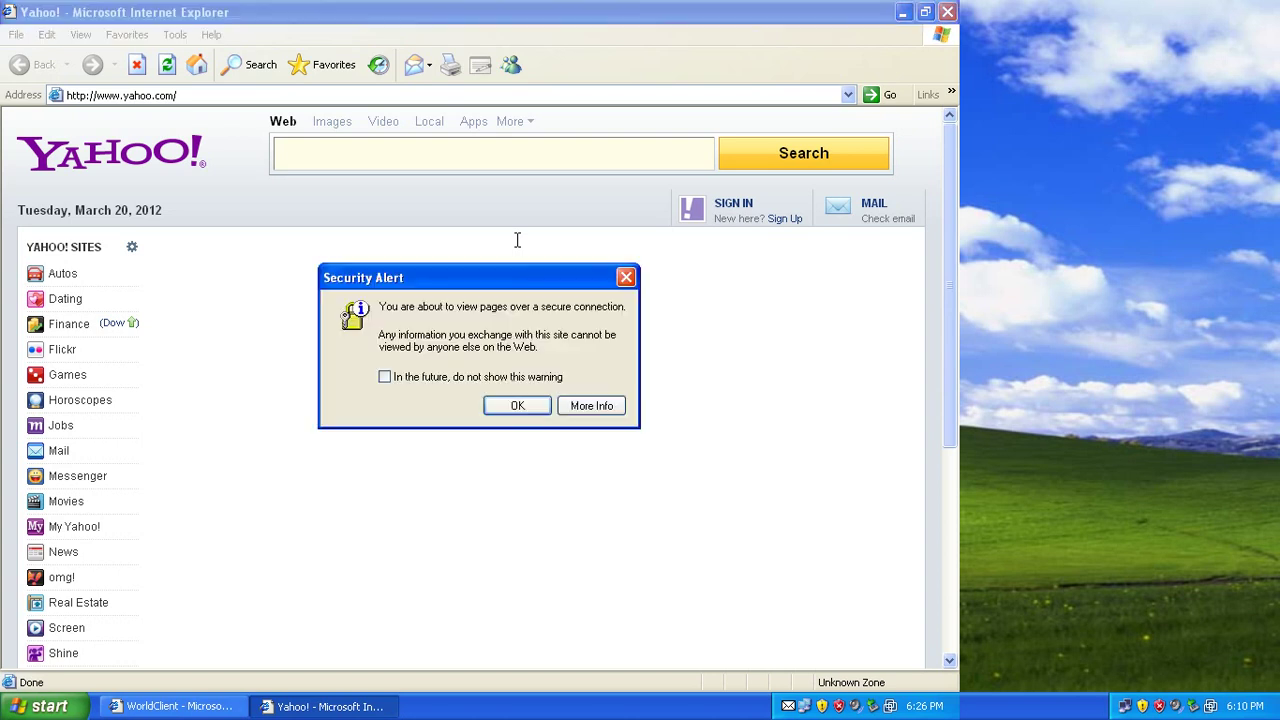
Suppress future secure-connection alerts, then sign in to Yahoo! with the recipient's Yahoo ID and password.
key("space")
key("Return")
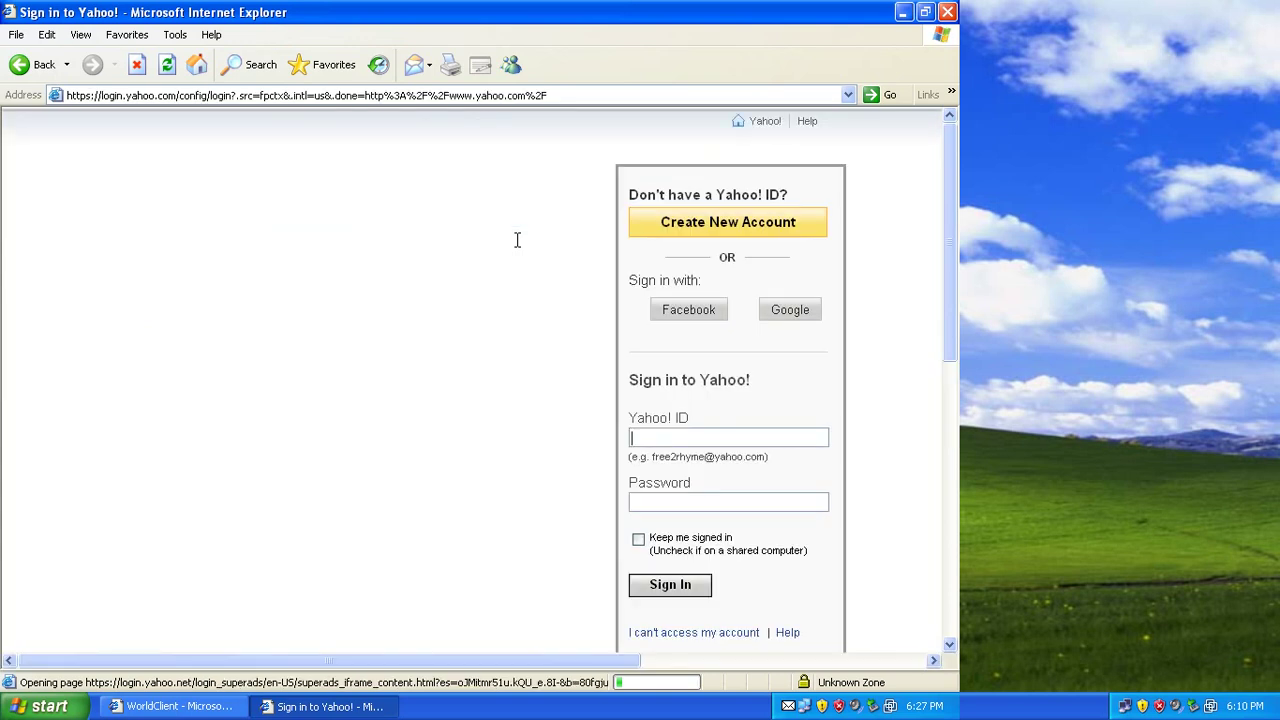
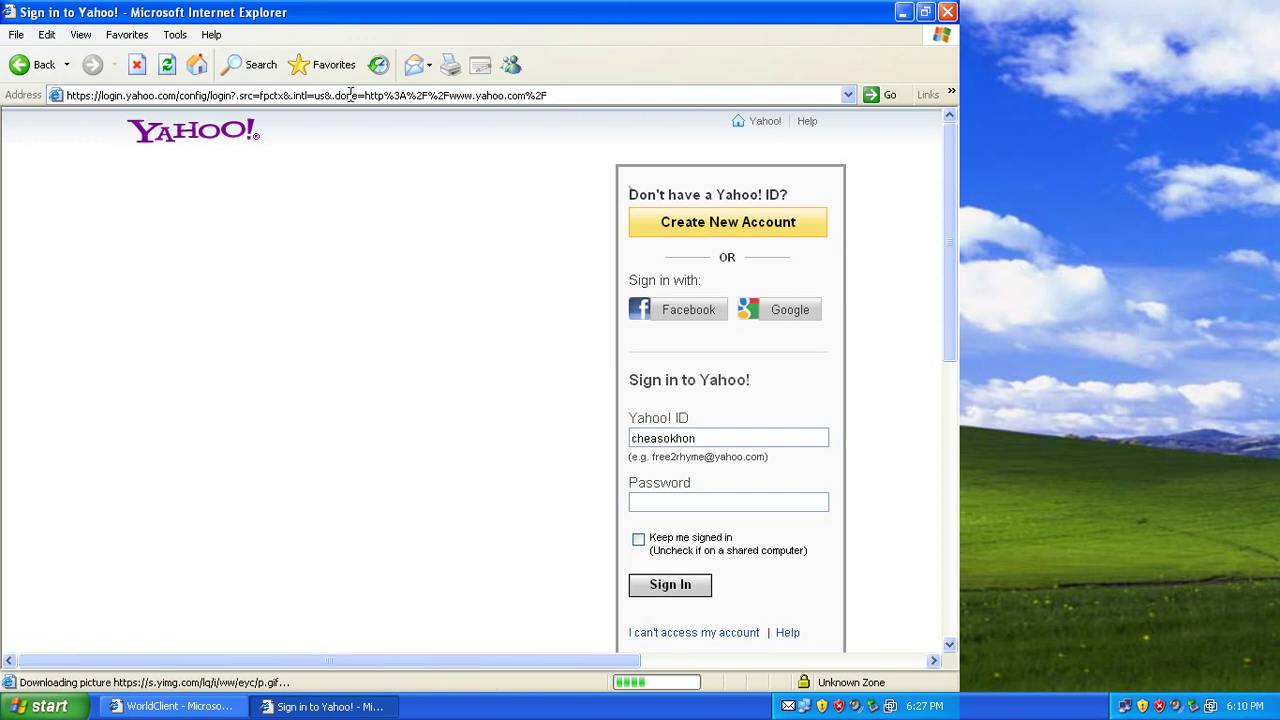
key("Tab")
type("****")
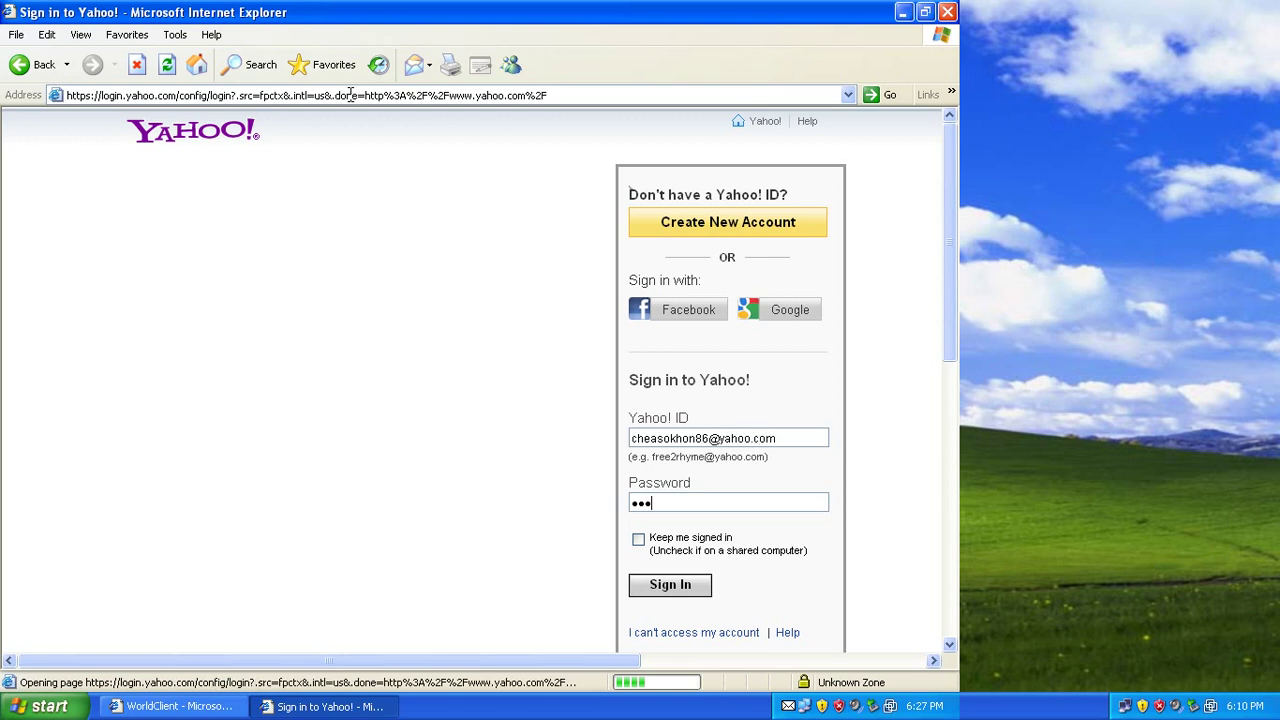
type("****")
key("Return")
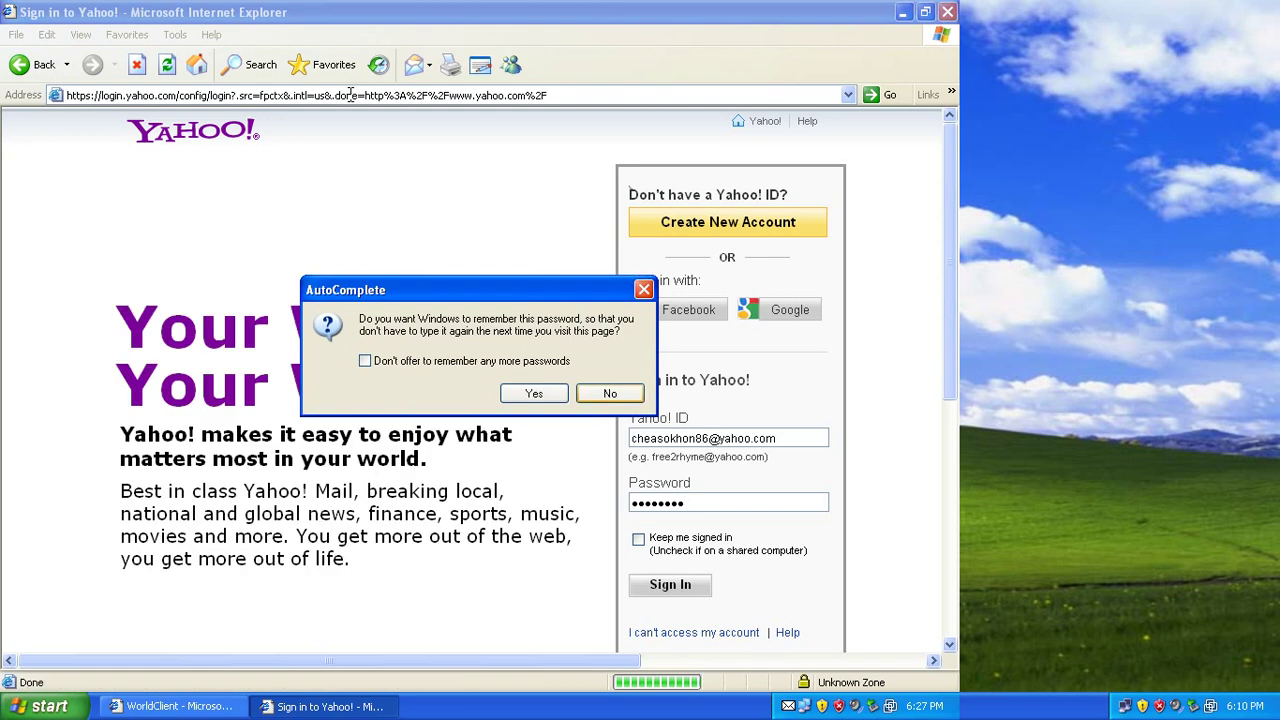
Decline remembering the password so the Yahoo! sign-in completes.
key("Return")
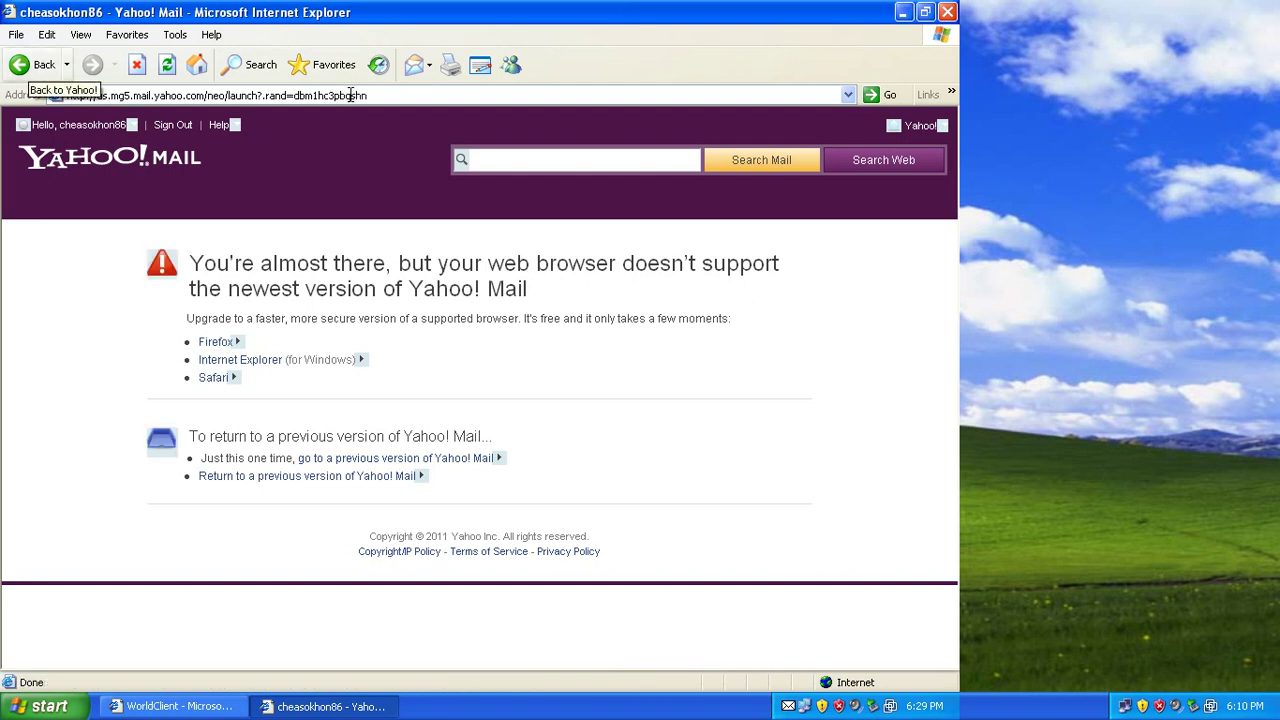
Go back from Yahoo! Mail's unsupported-browser notice to the signed-in Yahoo! home page.
key("BackSpace")
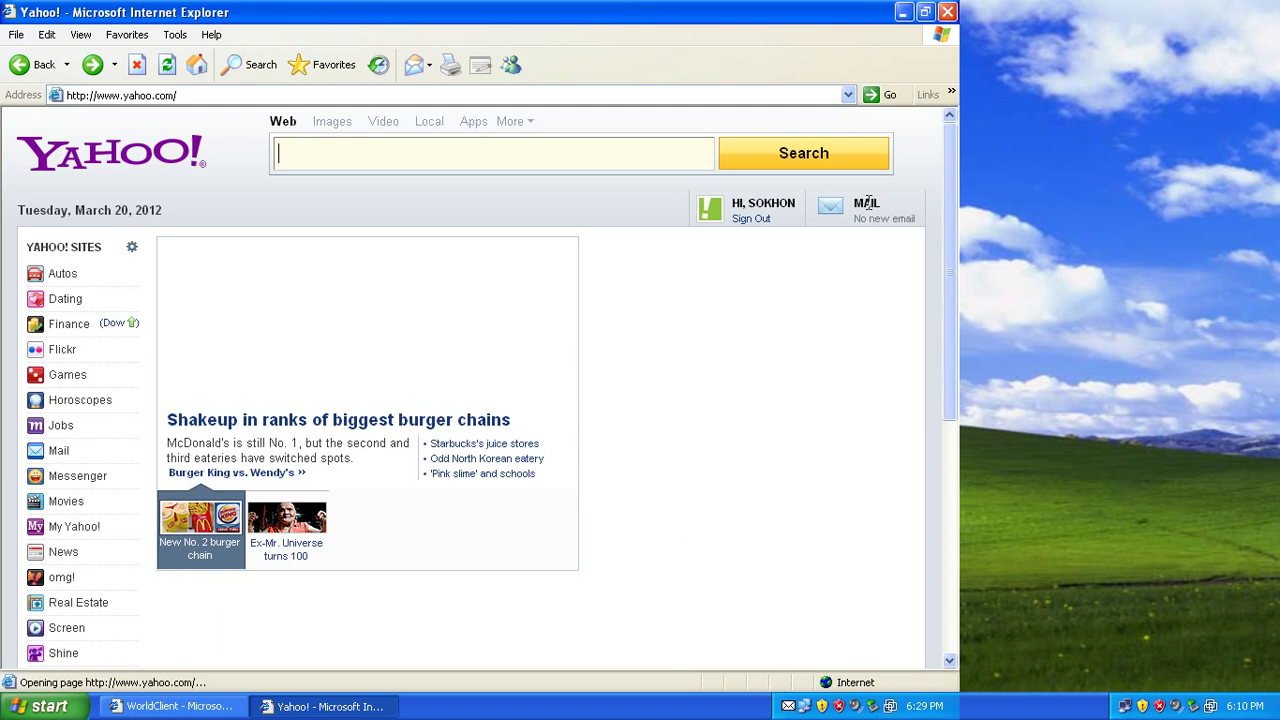
Open Yahoo! Mail via the Mail link in the Yahoo! Sites sidebar.
scroll(868, 203, "down", 5)
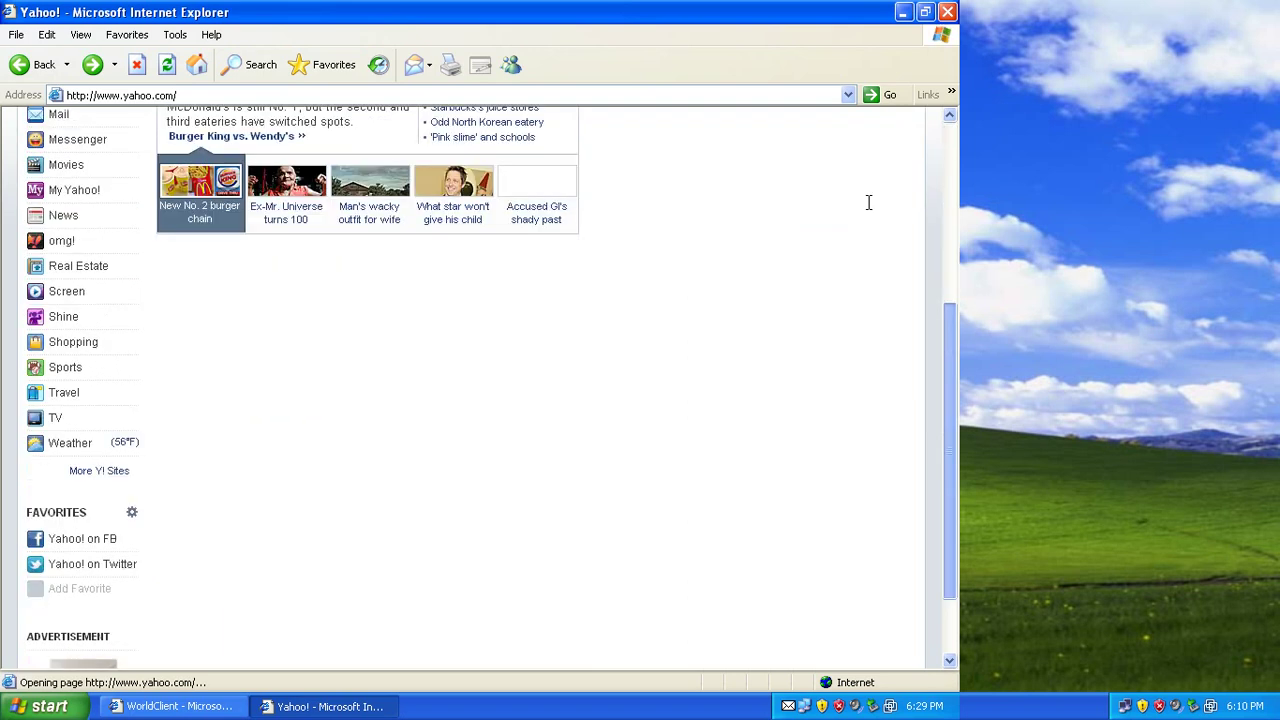
scroll(868, 203, "down", 2)
scroll(868, 203, "up", 5)
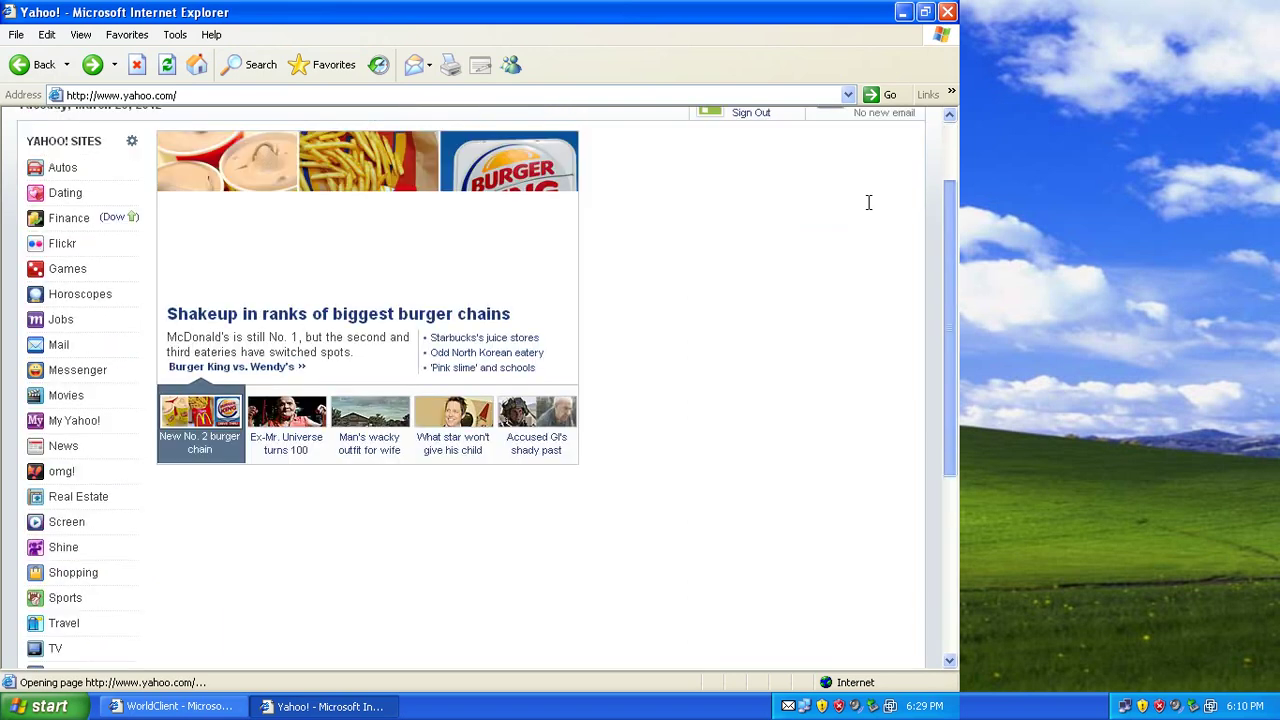
scroll(868, 203, "up", 1)
scroll(868, 203, "up", 1)
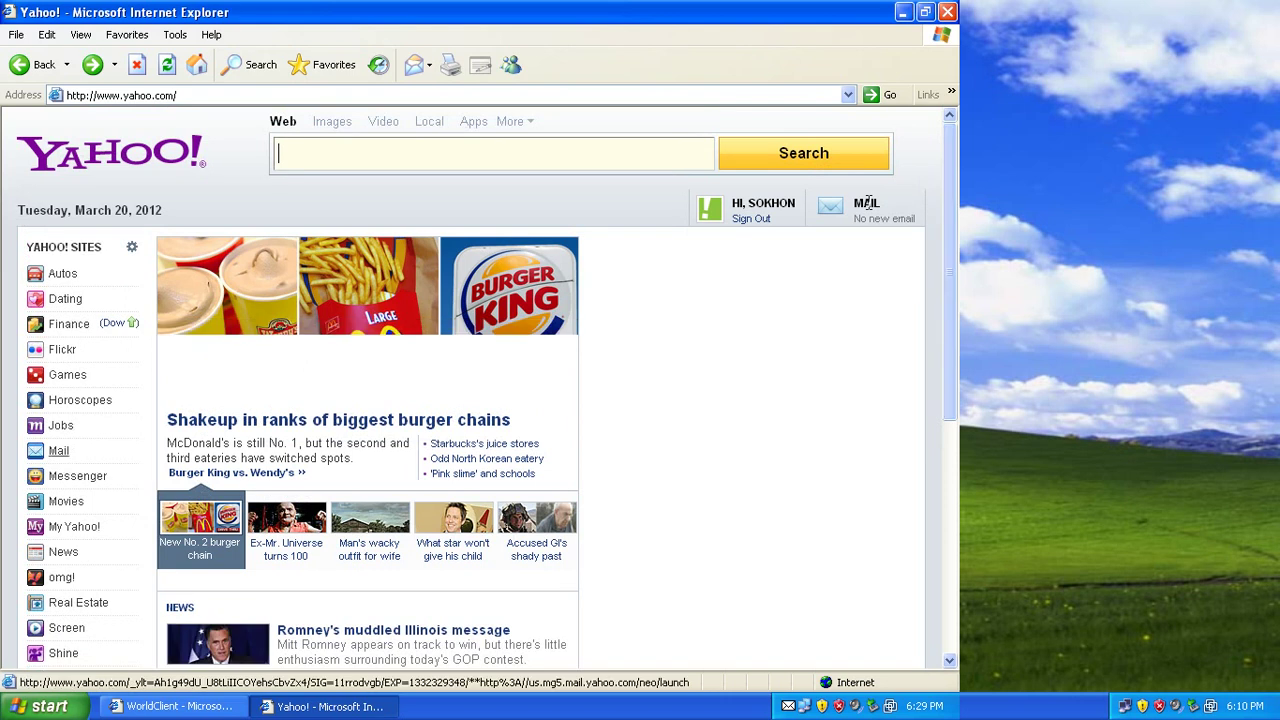
left_click(868, 203)
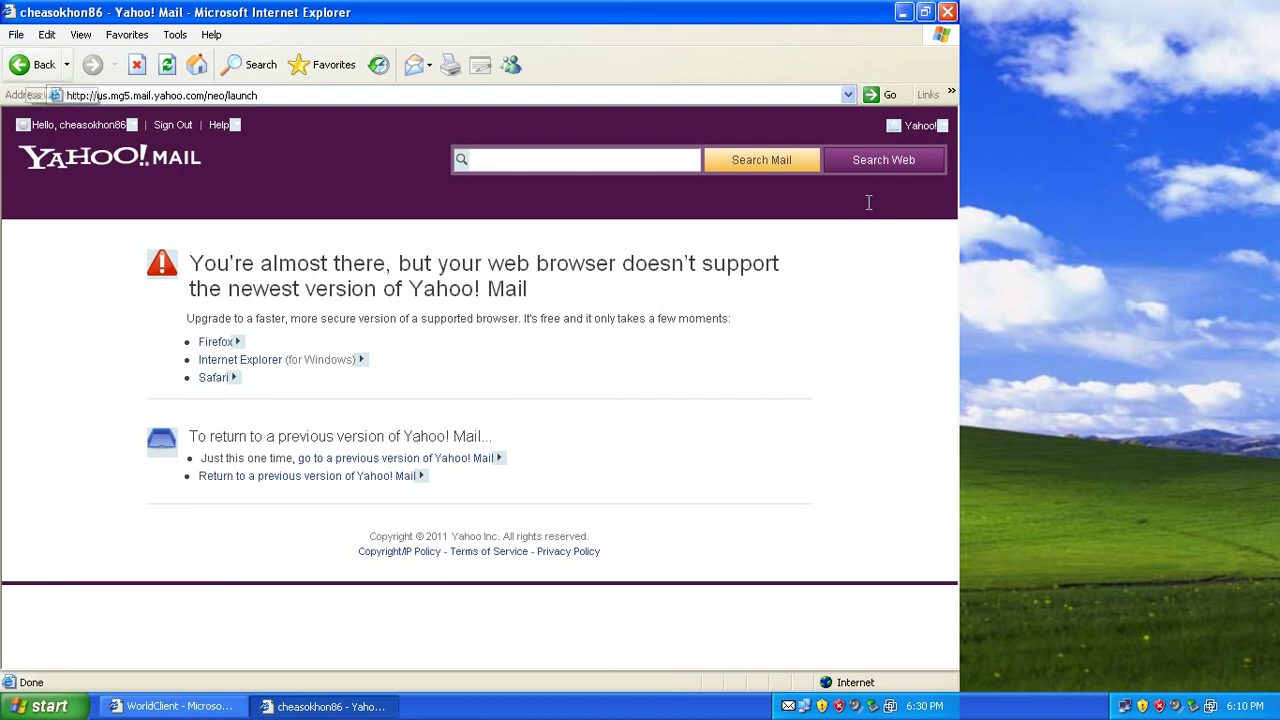
Return to the Yahoo! home page, whose mail summary still shows no new email.
key("BackSpace")
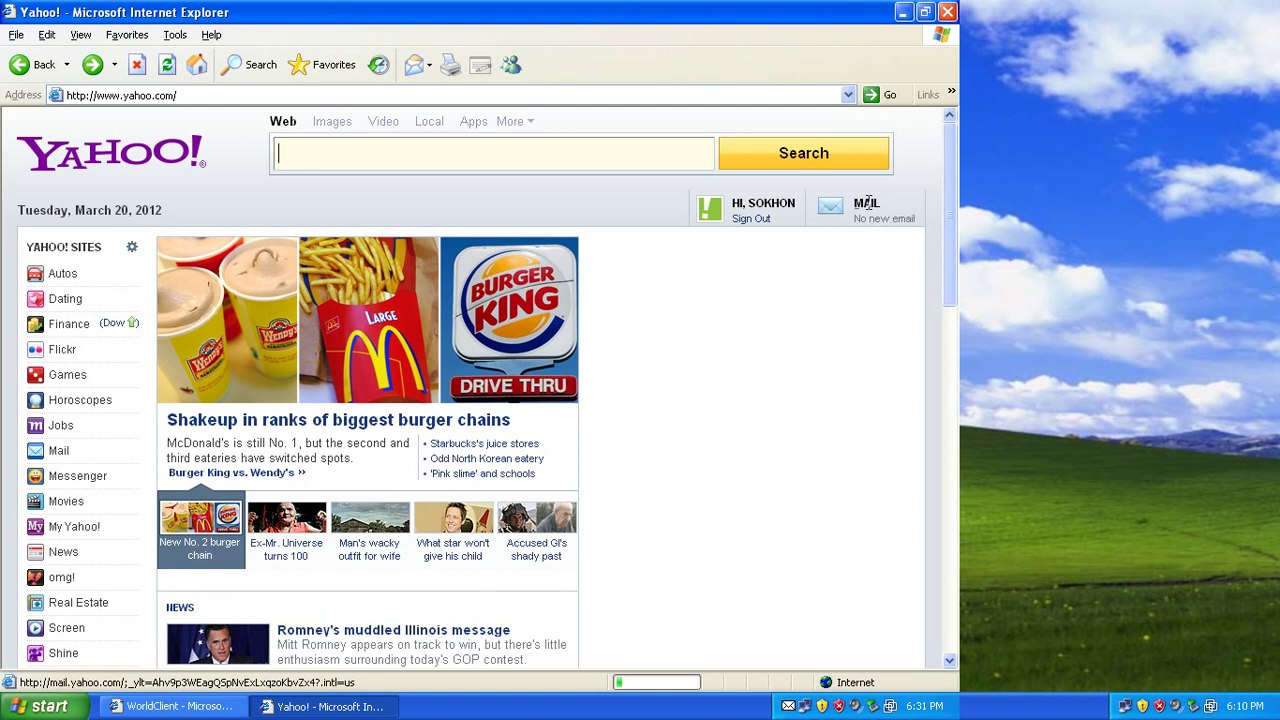
Reopen Yahoo! Mail, then close that browser window to get back to the WorldClient inbox.
left_click(867, 203)
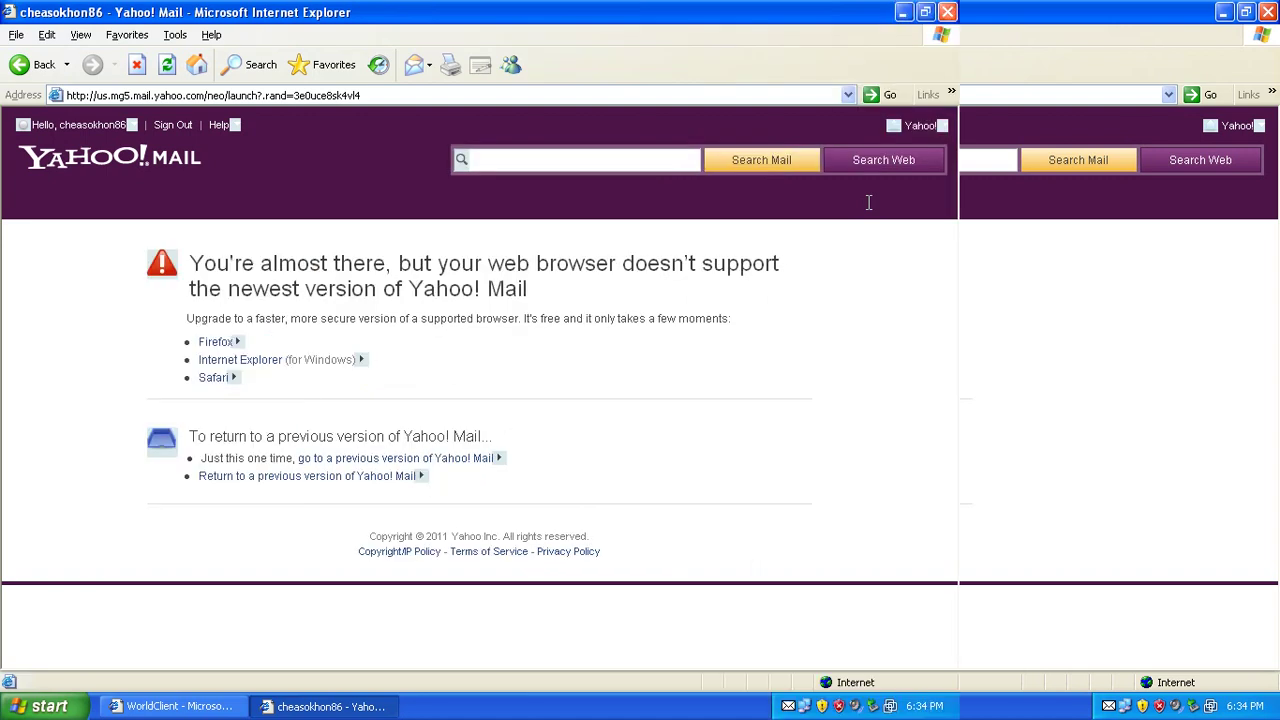
key("alt+F4")
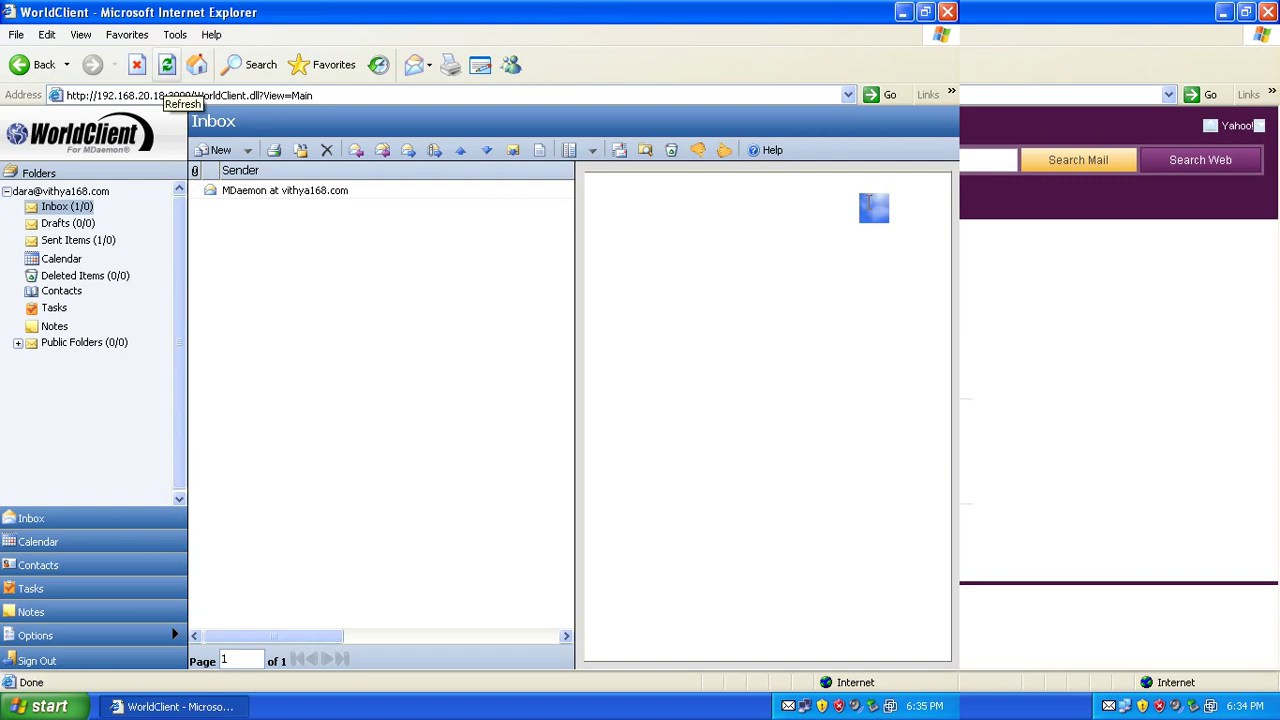
left_click(167, 65)
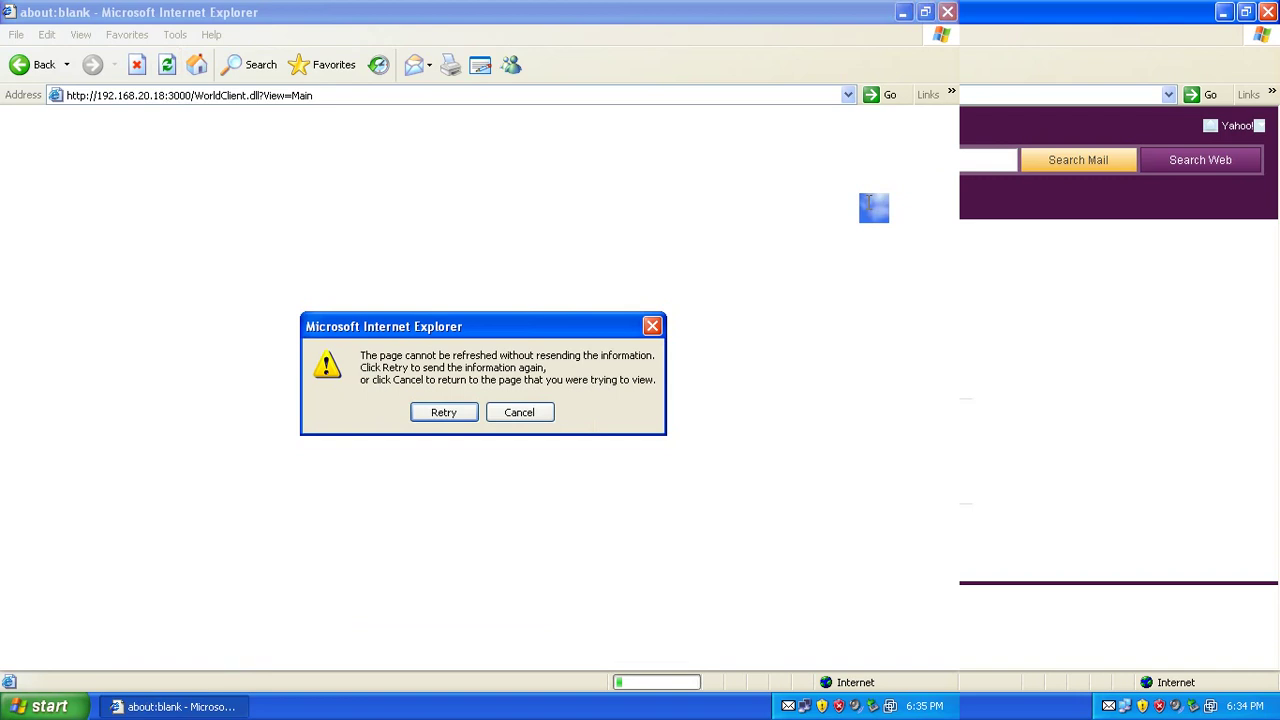
key("Return")
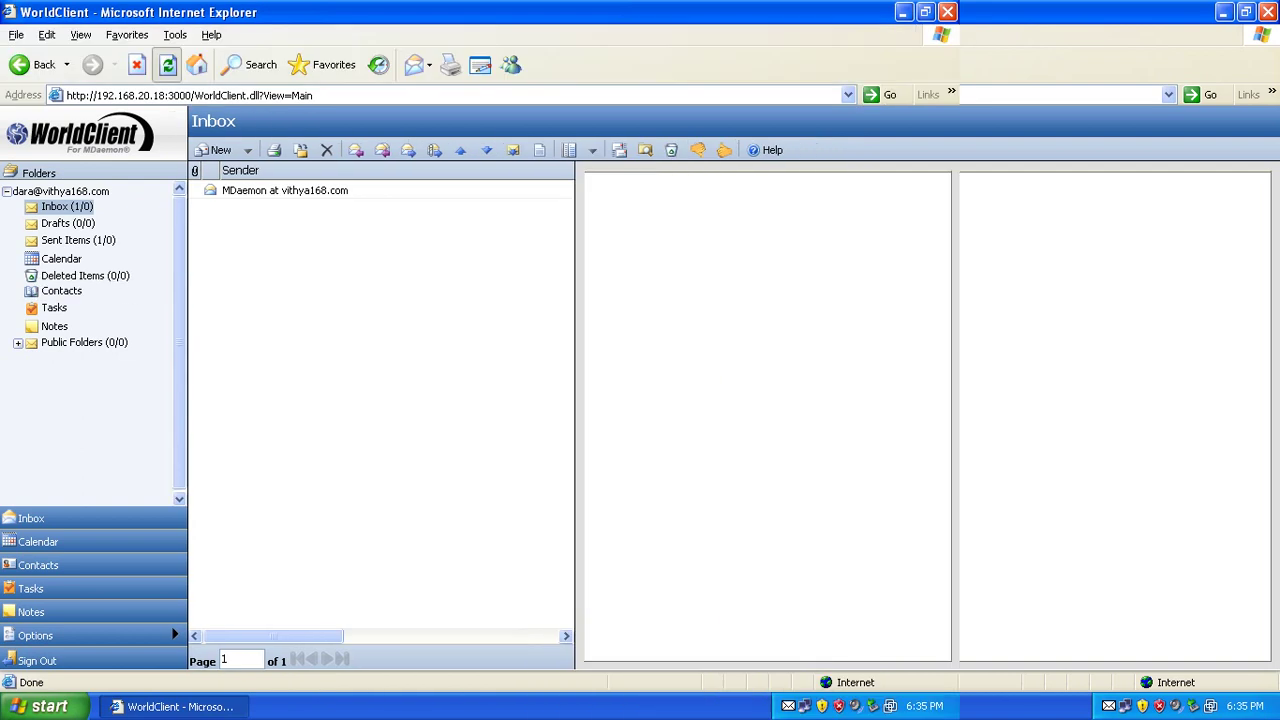
key("F5")
key("Return")
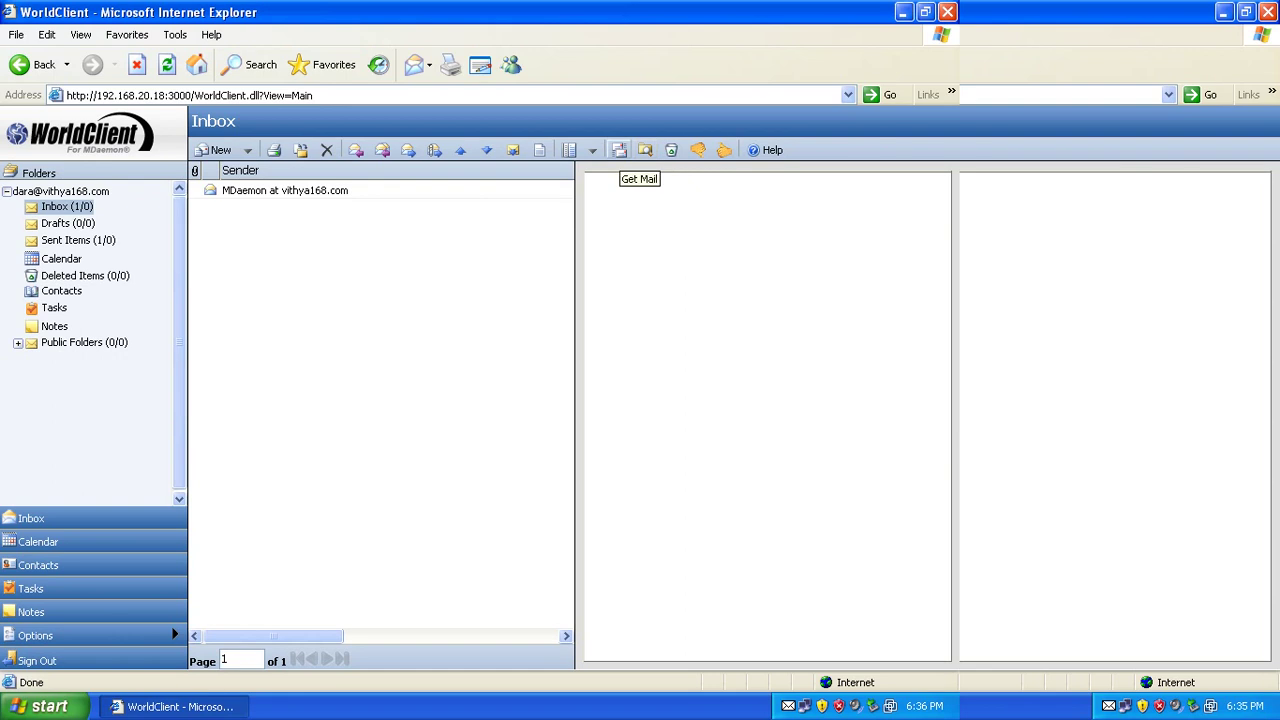
left_click(619, 150)
left_click(619, 150)
Minimize the WorldClient browser and launch Control Panel from Start > Settings.
left_click(903, 12)
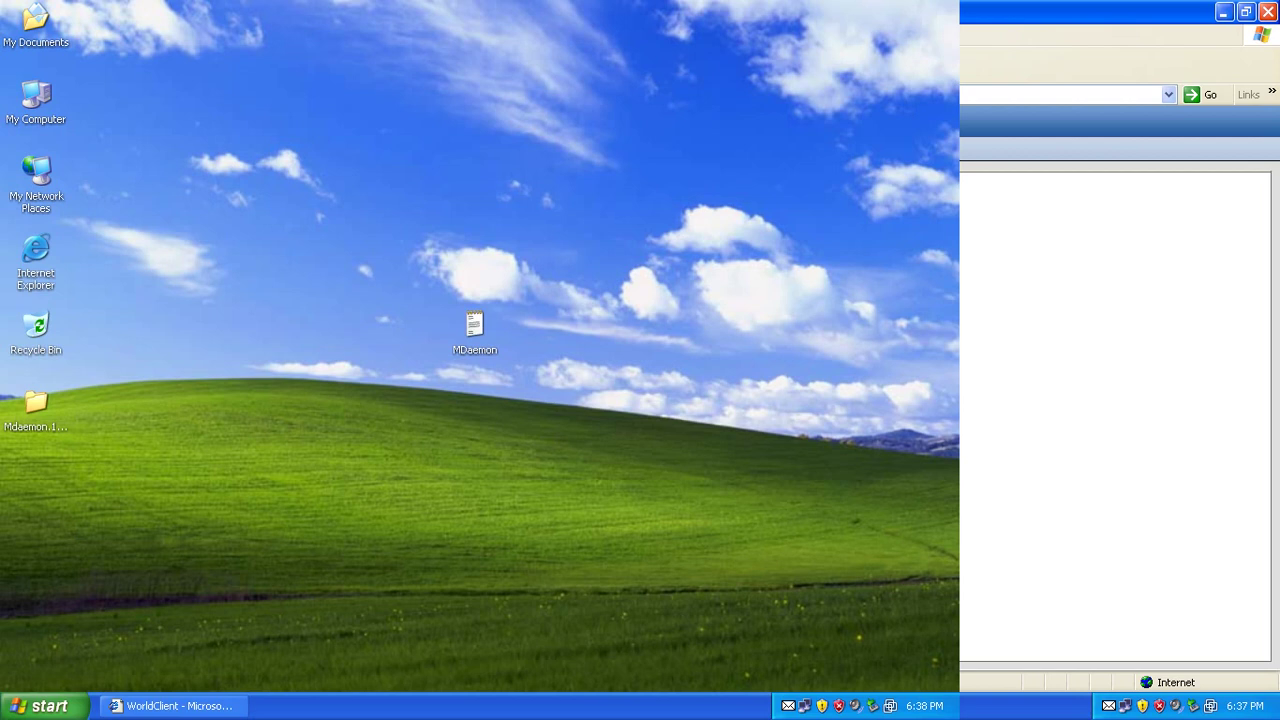
key("super")
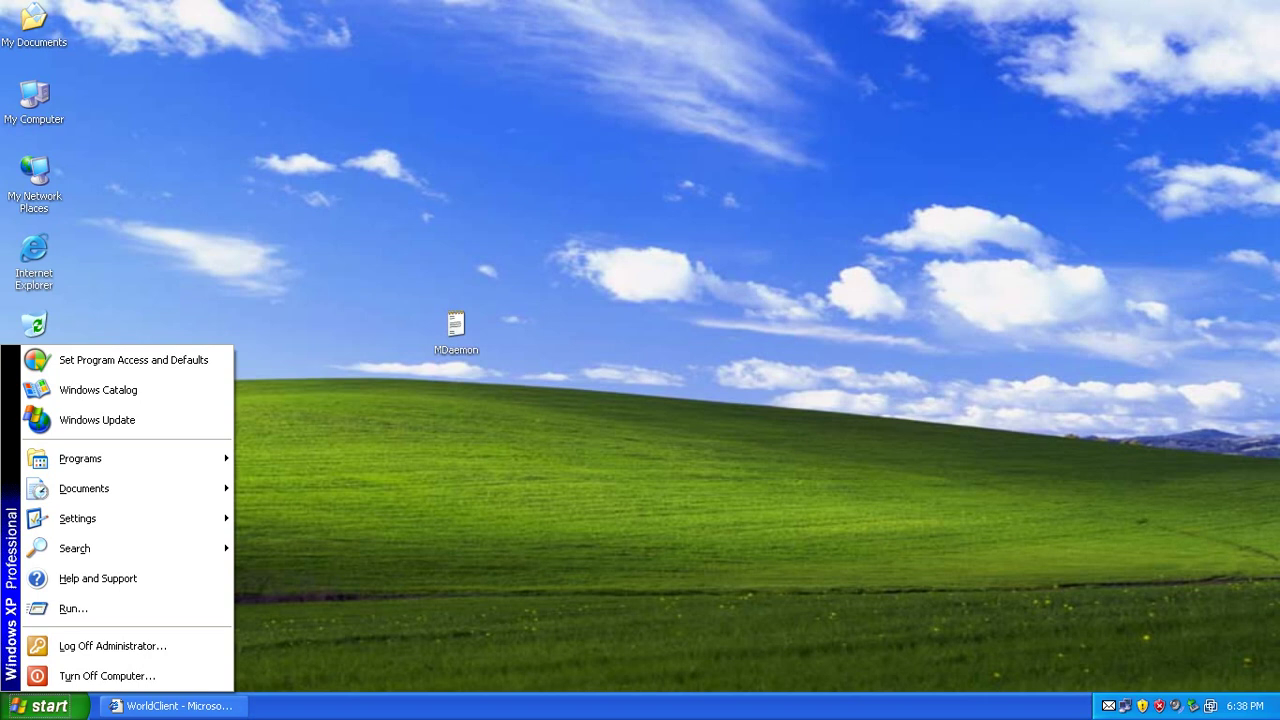
left_click(34, 262)
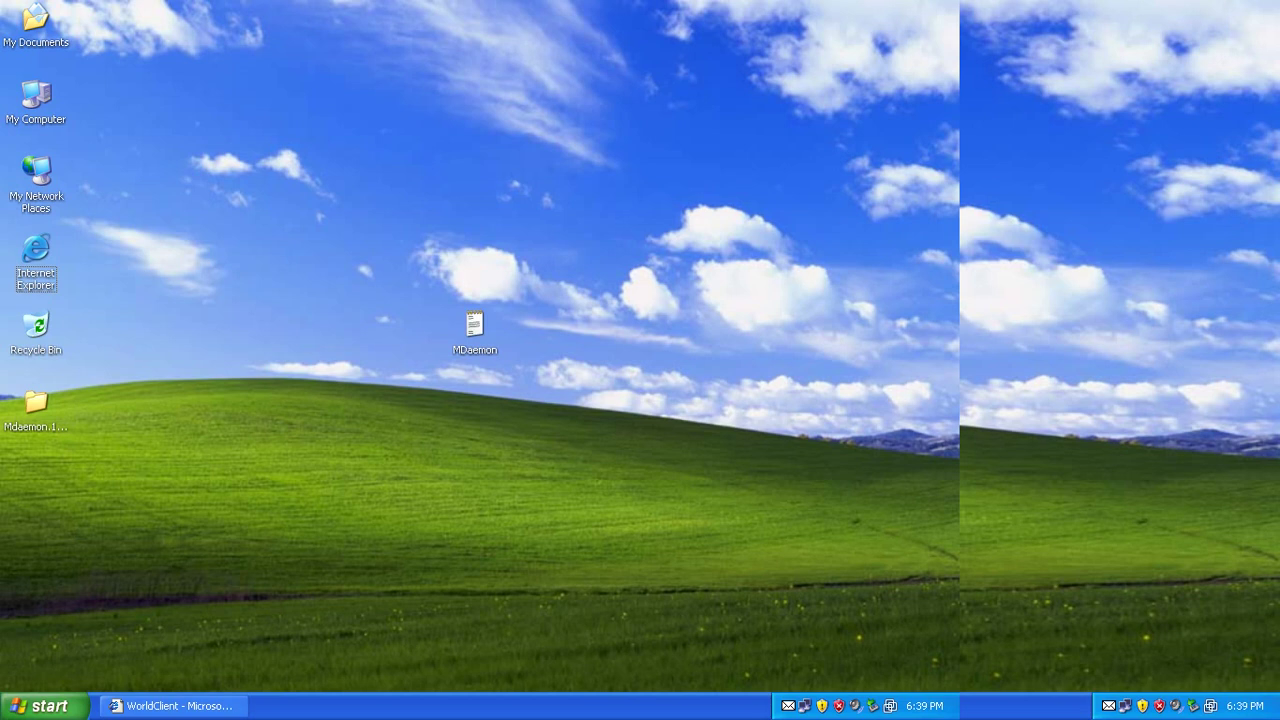
key("super")
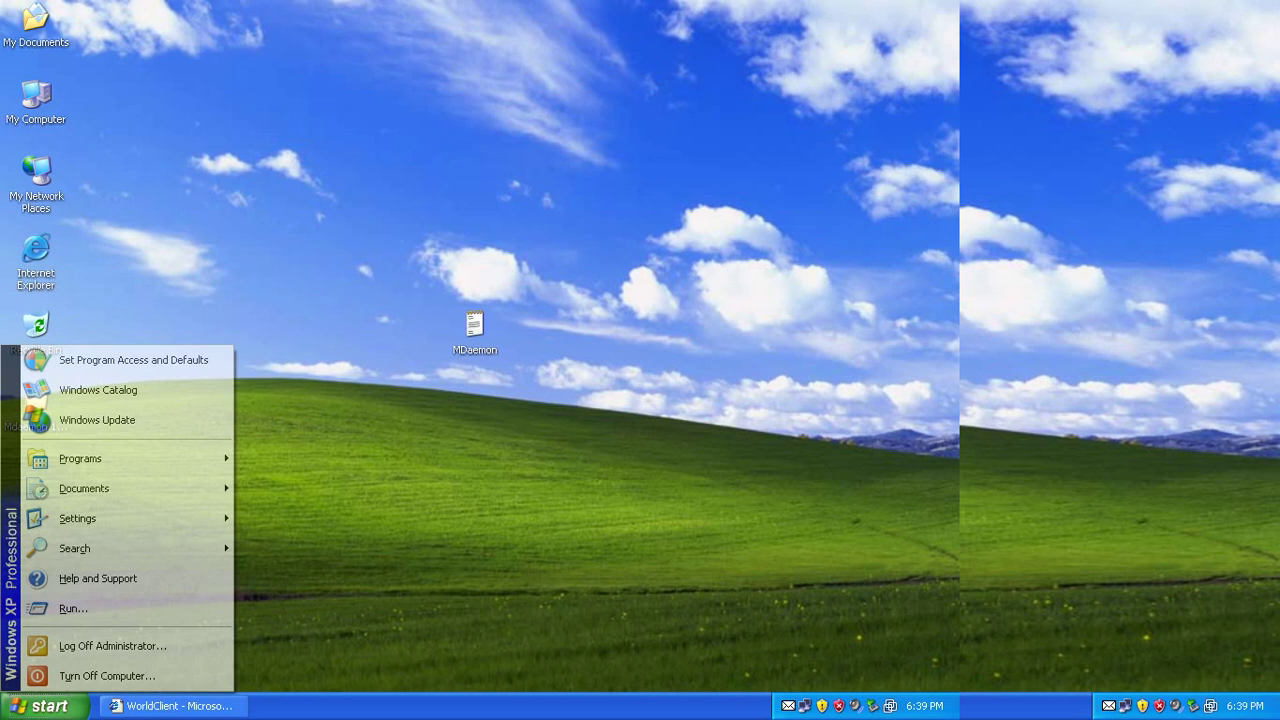
key("Up")
key("Right")
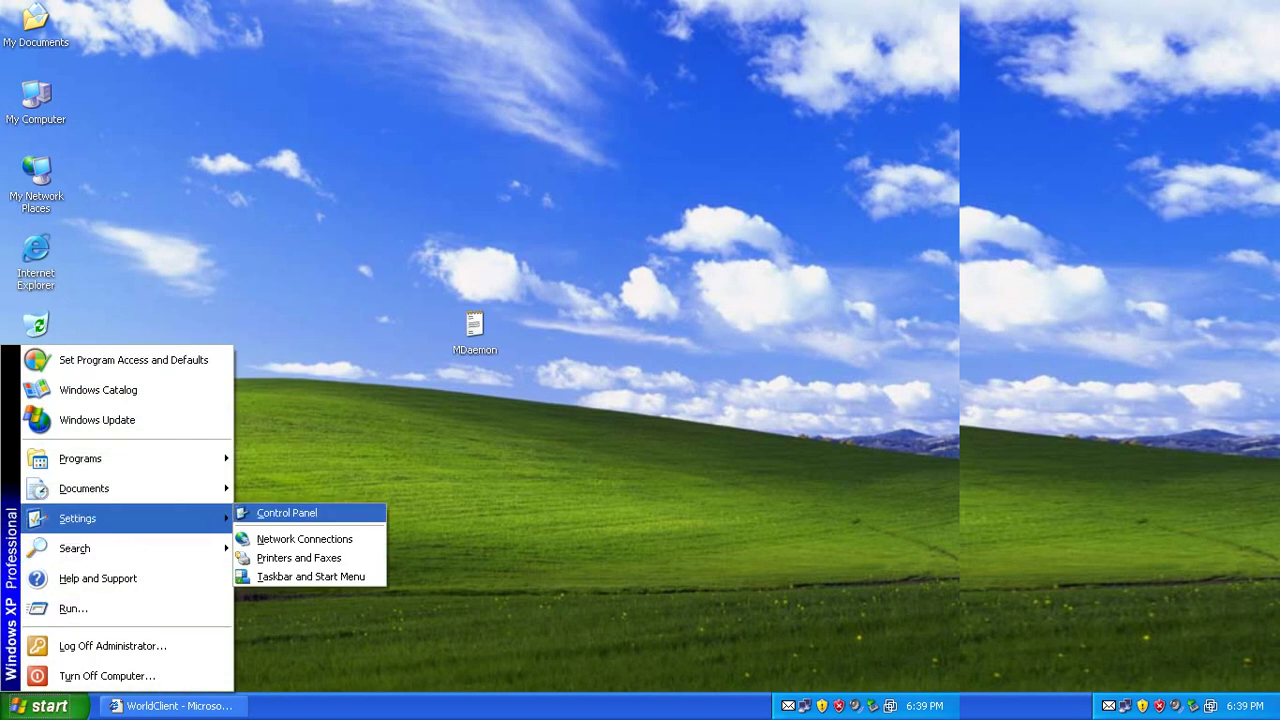
key("Return")
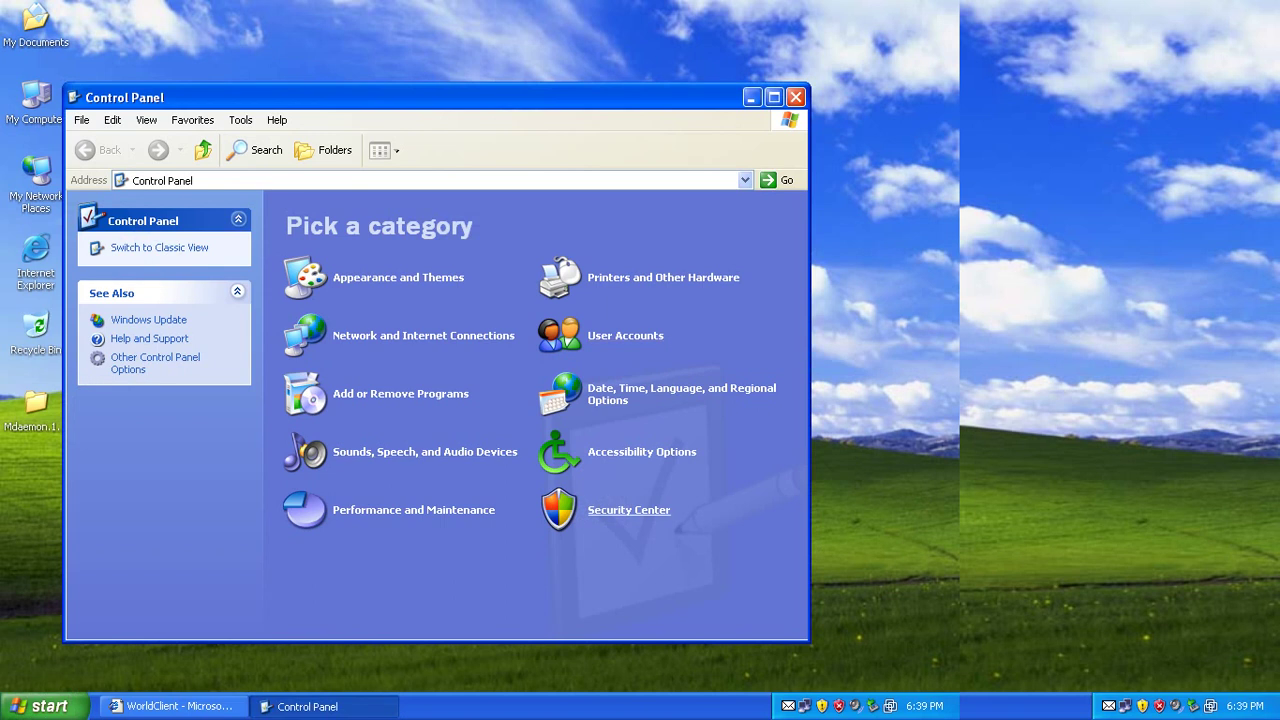
Turn Windows Firewall off in Security Center, then close Security Center and Control Panel.
left_click(628, 510)
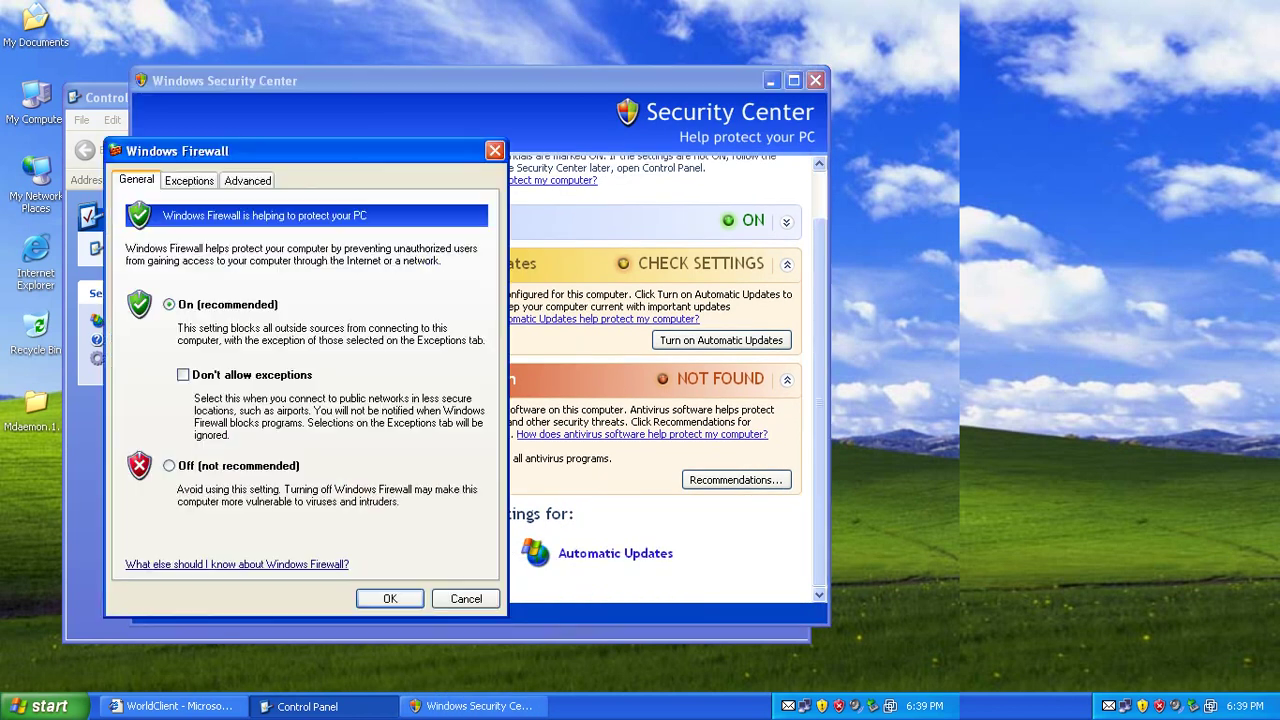
left_click(169, 465)
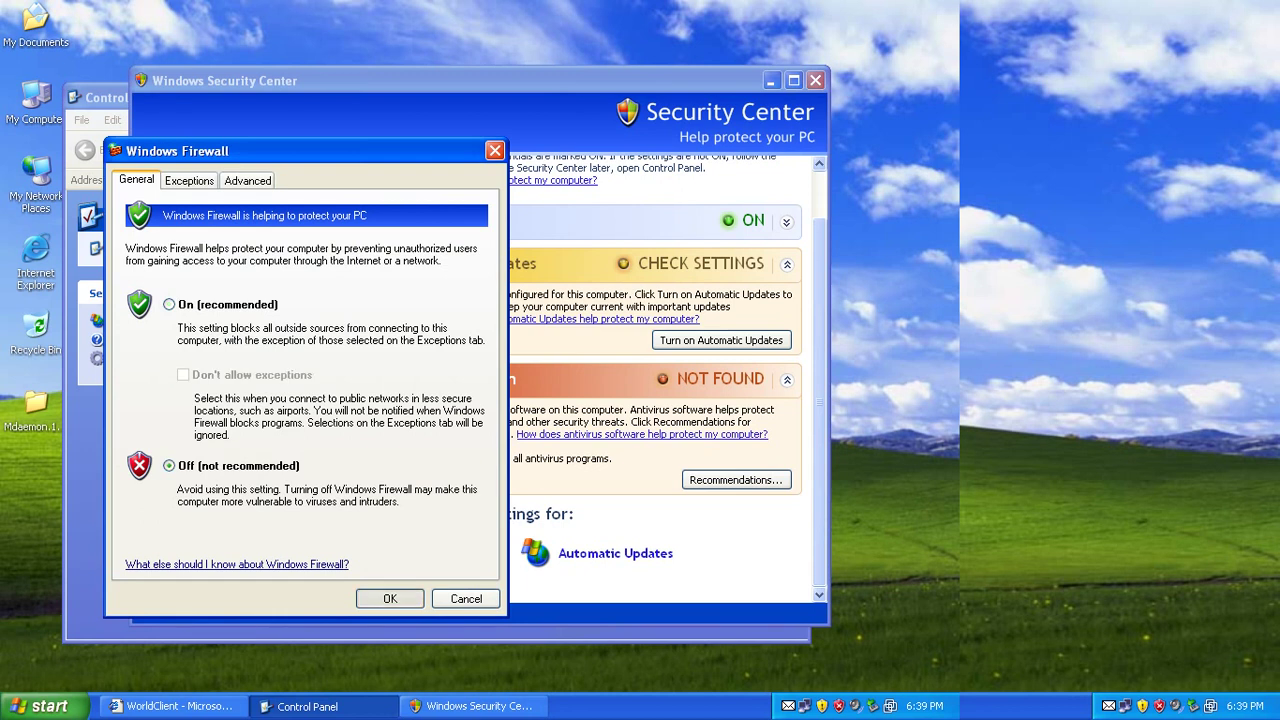
left_click(390, 598)
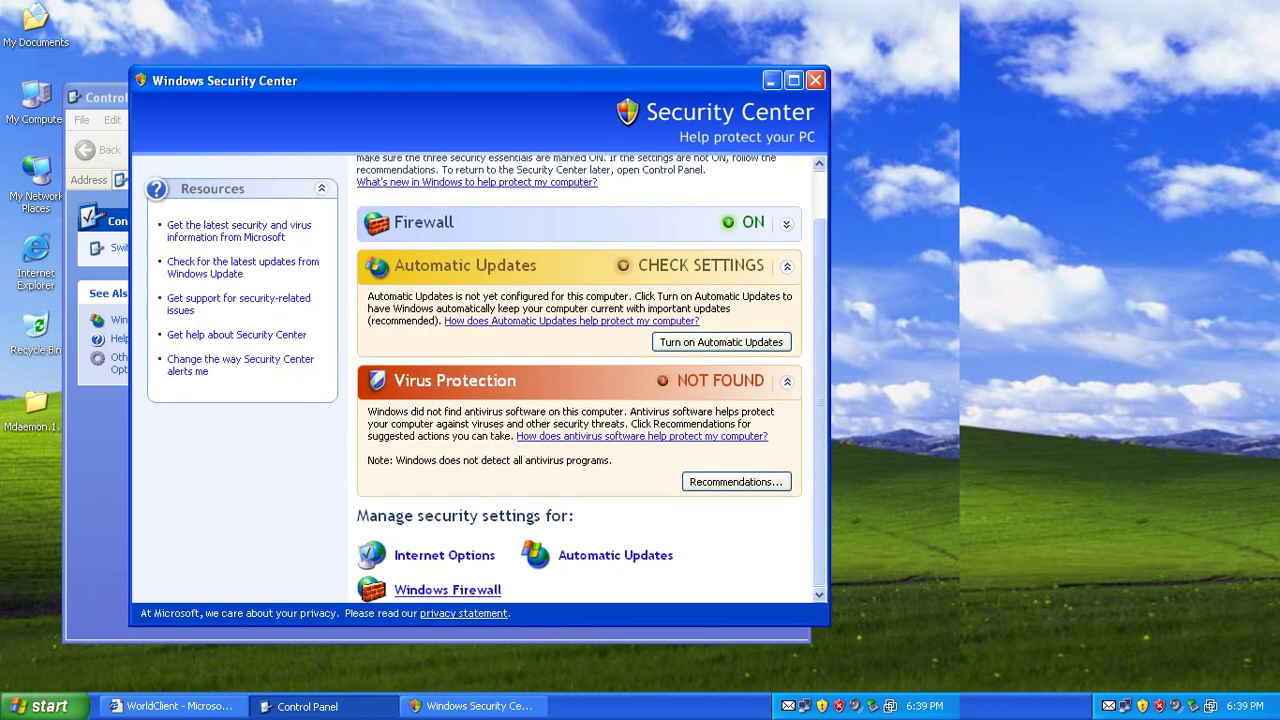
key("alt+F4")
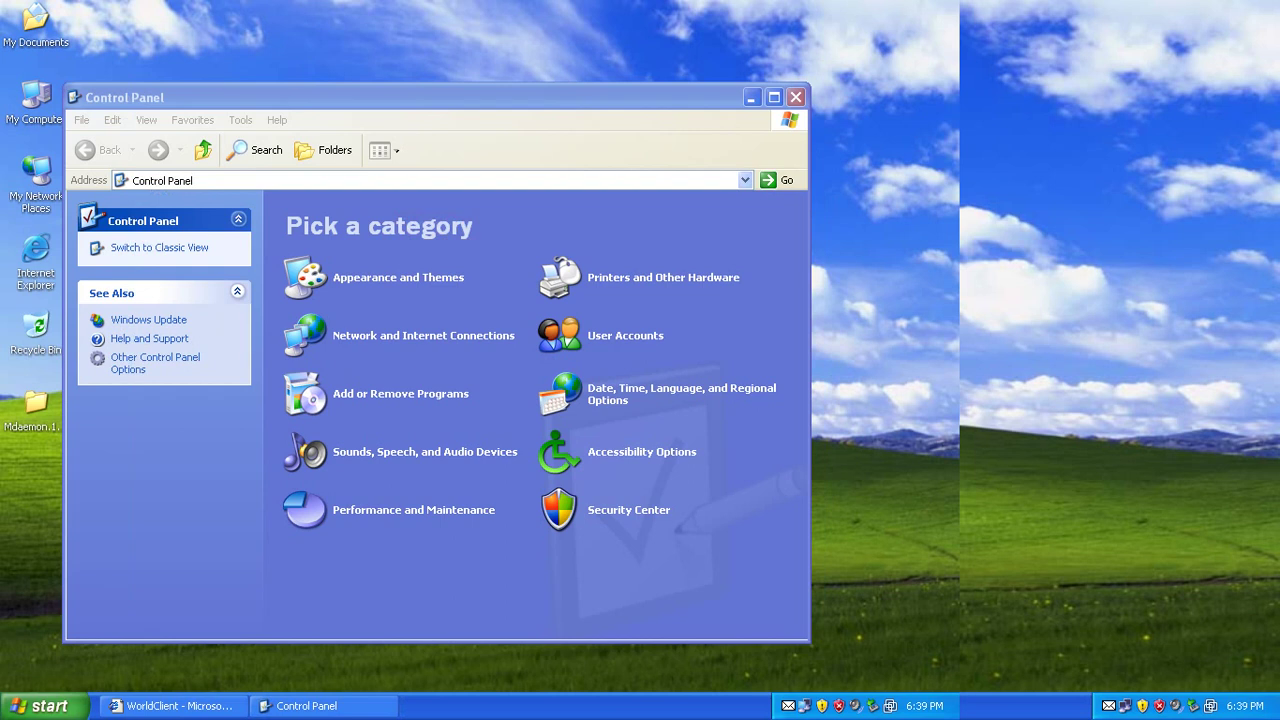
key("alt+F4")
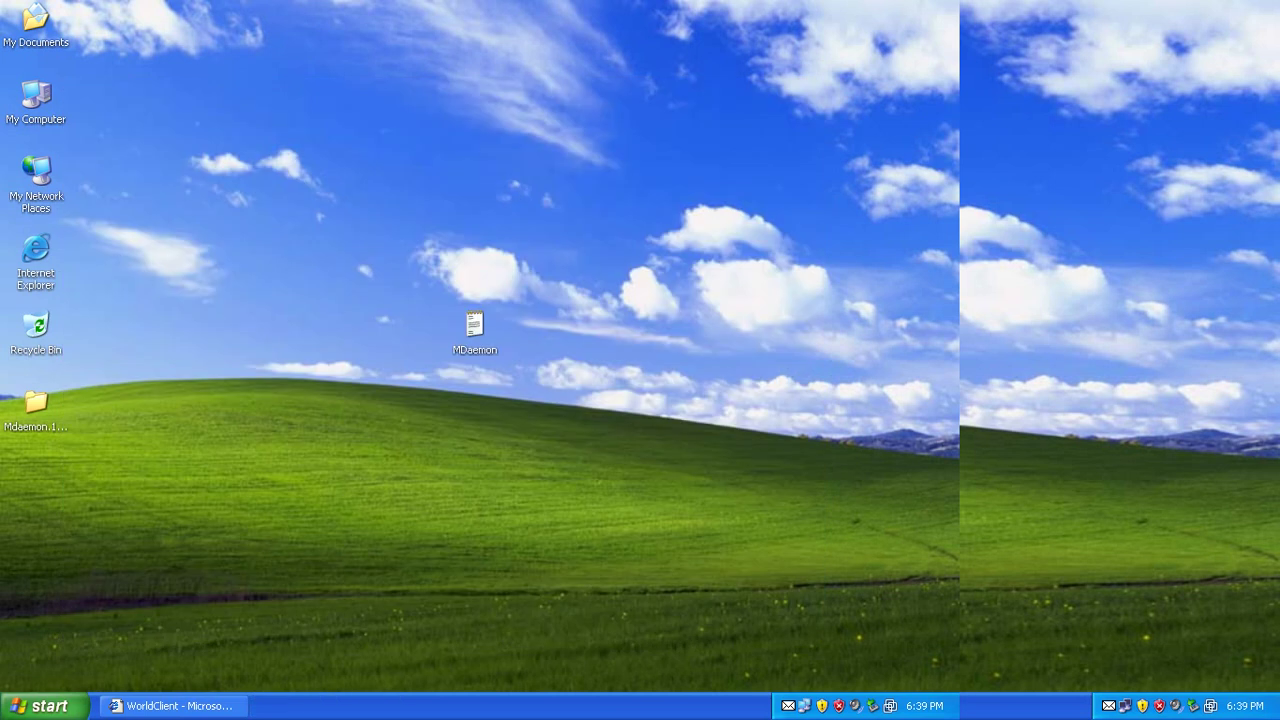